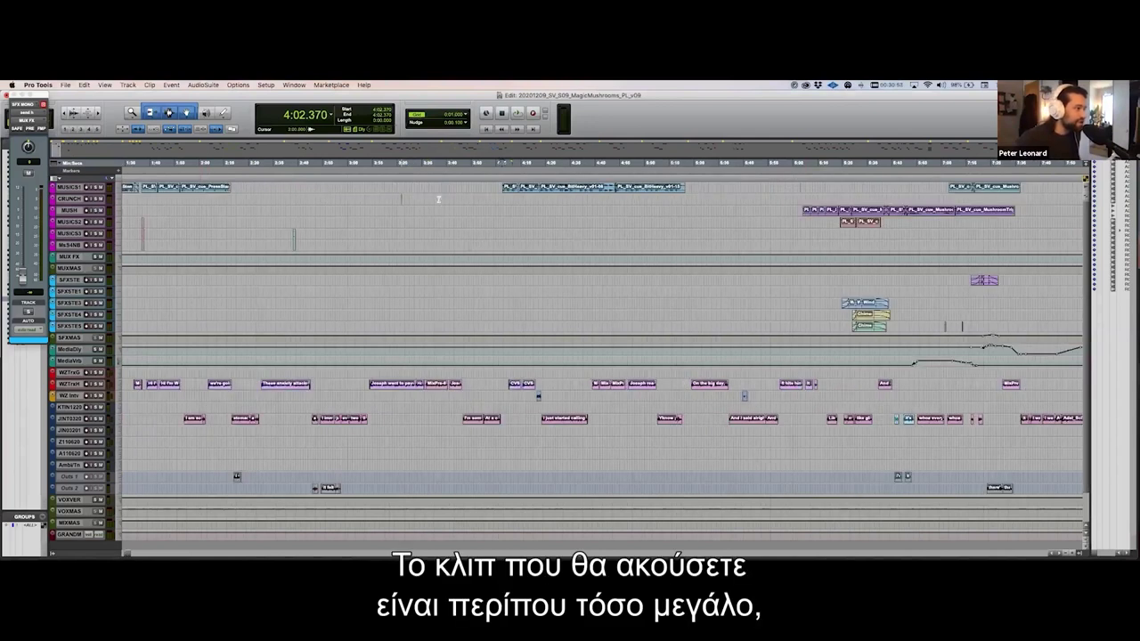
Step: Select the session range from 4:00.120 to about 7:32 across all tracks to mark the excerpt
key(r)
drag(420, 198, 473, 198)
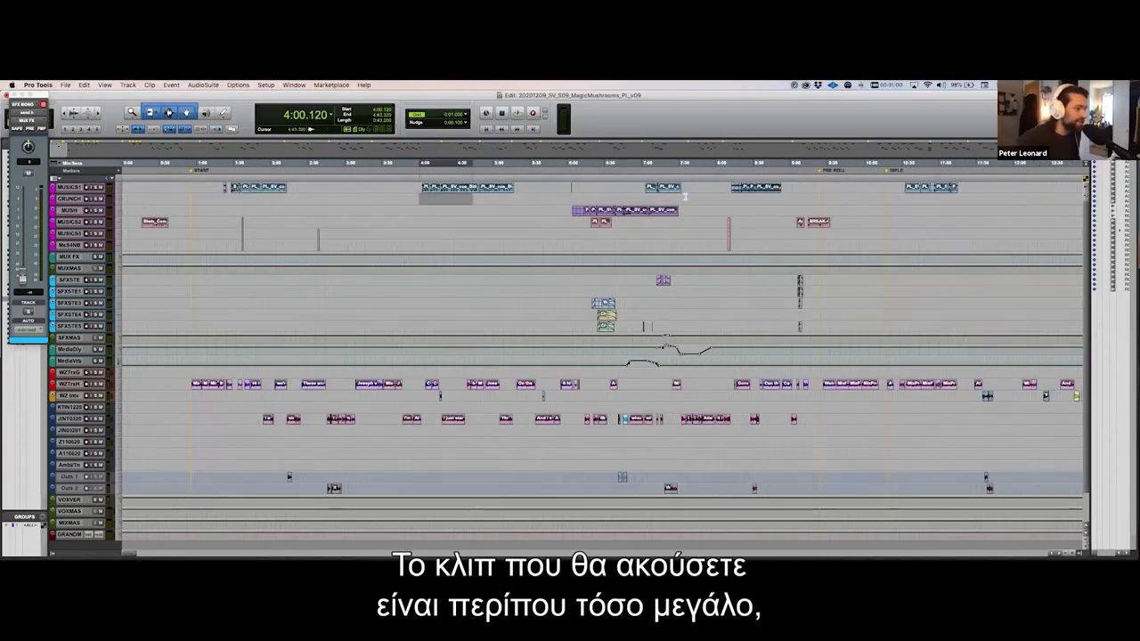
shift+click(684, 196)
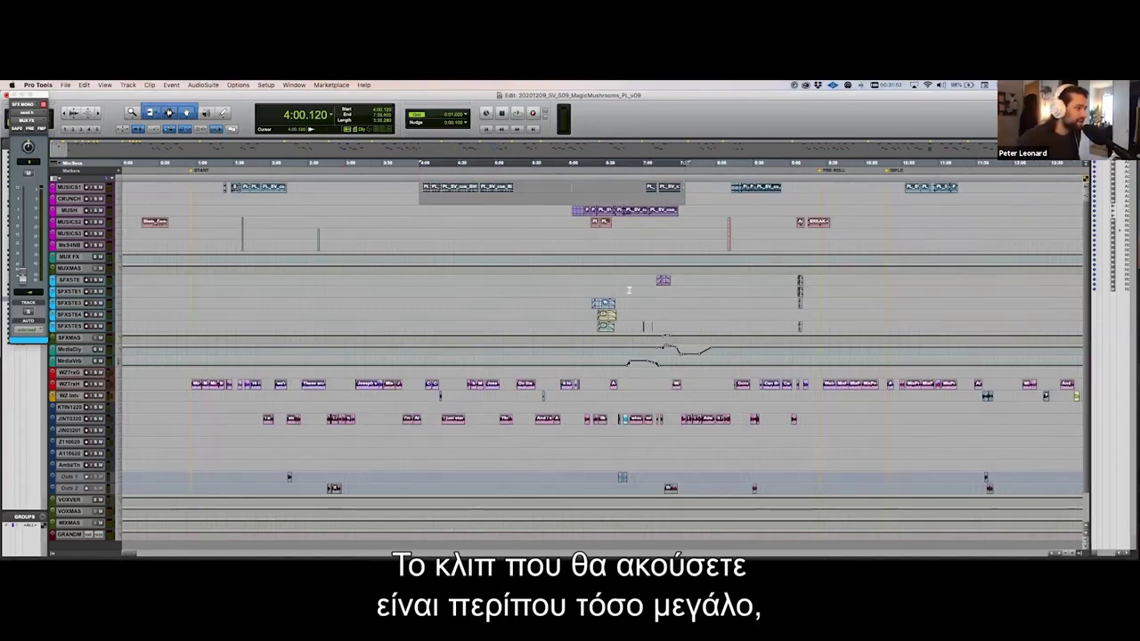
shift+click(682, 288)
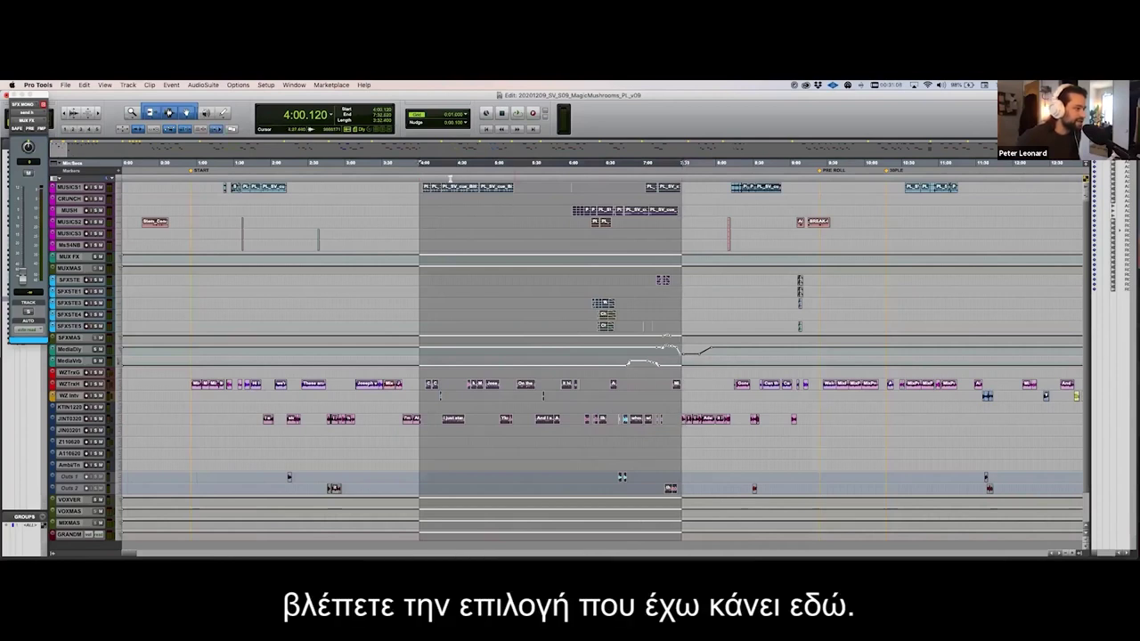
Step: Place the edit cursor at 4:01.200 and examine the whole episode's timeline before returning to the opening minutes
click(420, 180)
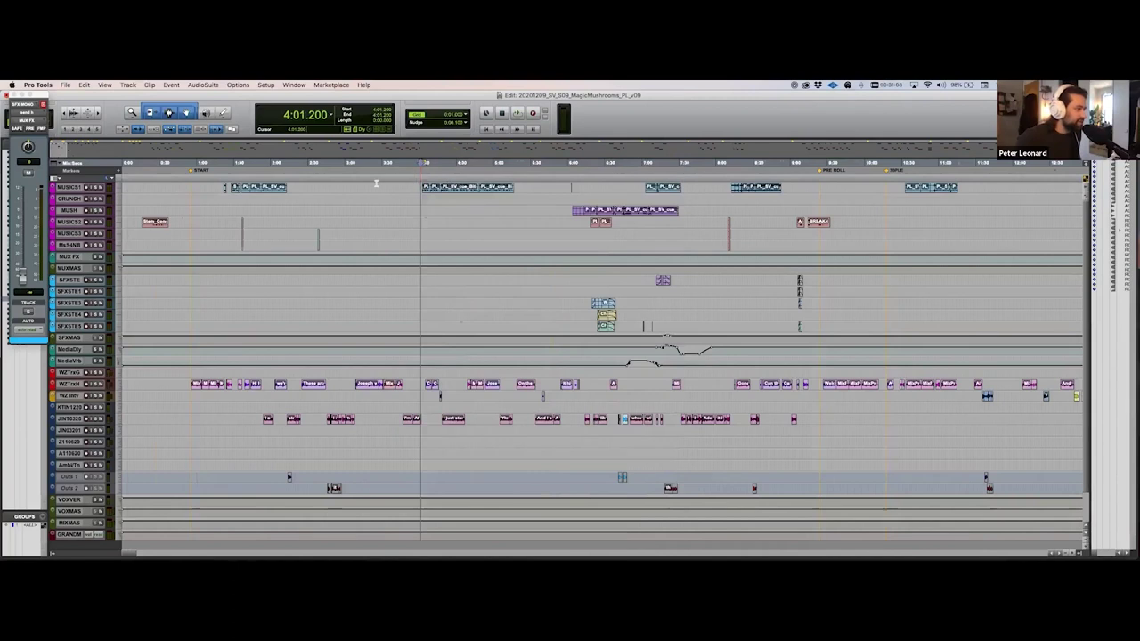
key(super+bracketleft)
key(super+bracketleft)
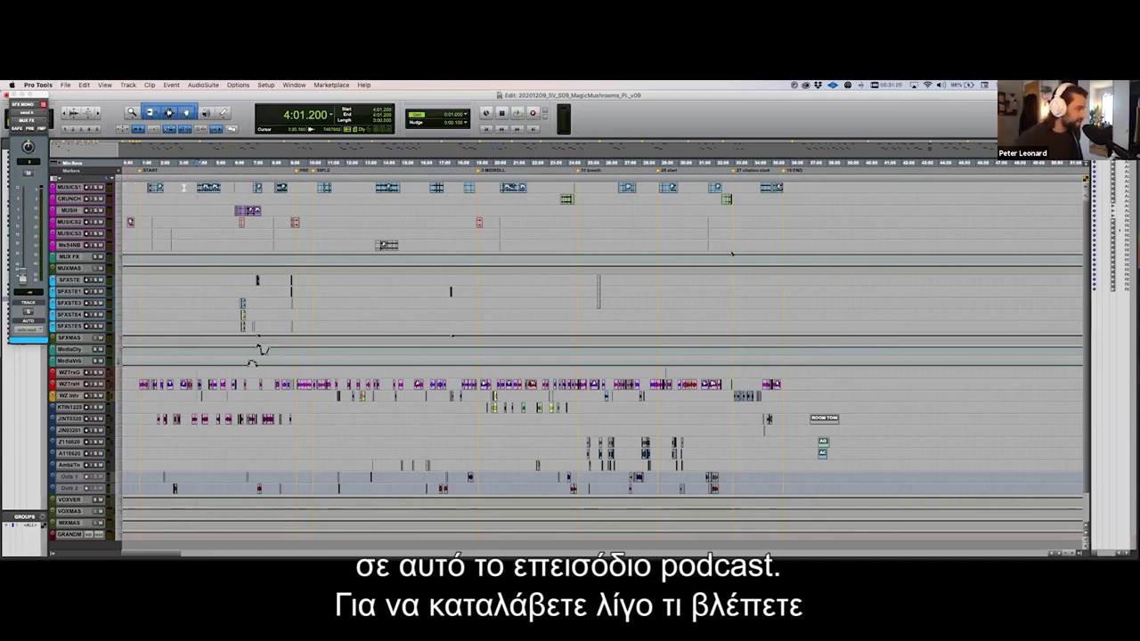
key(super+bracketright)
key(super+bracketright)
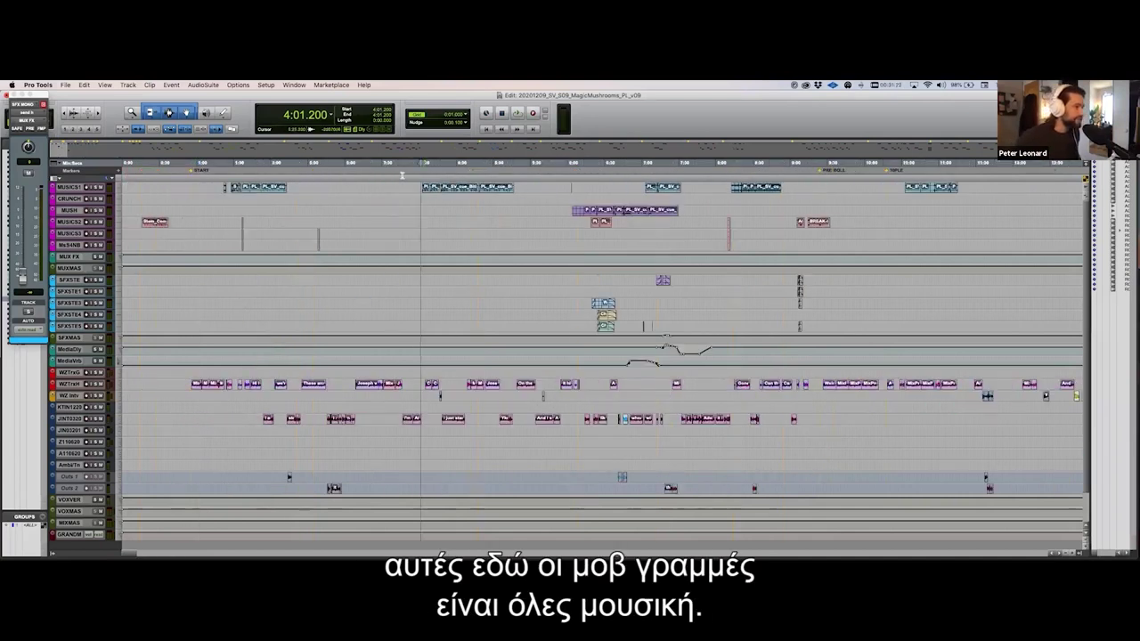
Step: Single out the music tracks in turn, including CRUNCH, MUSICS3, MUSICS2 and MUSH
click(70, 198)
click(70, 234)
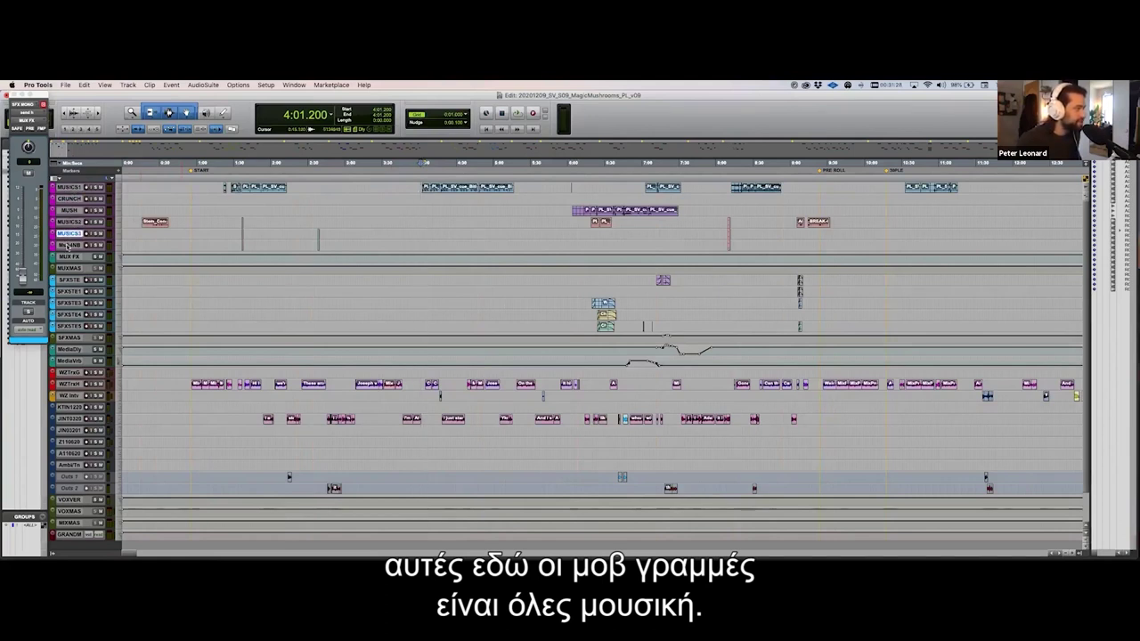
click(70, 220)
click(70, 211)
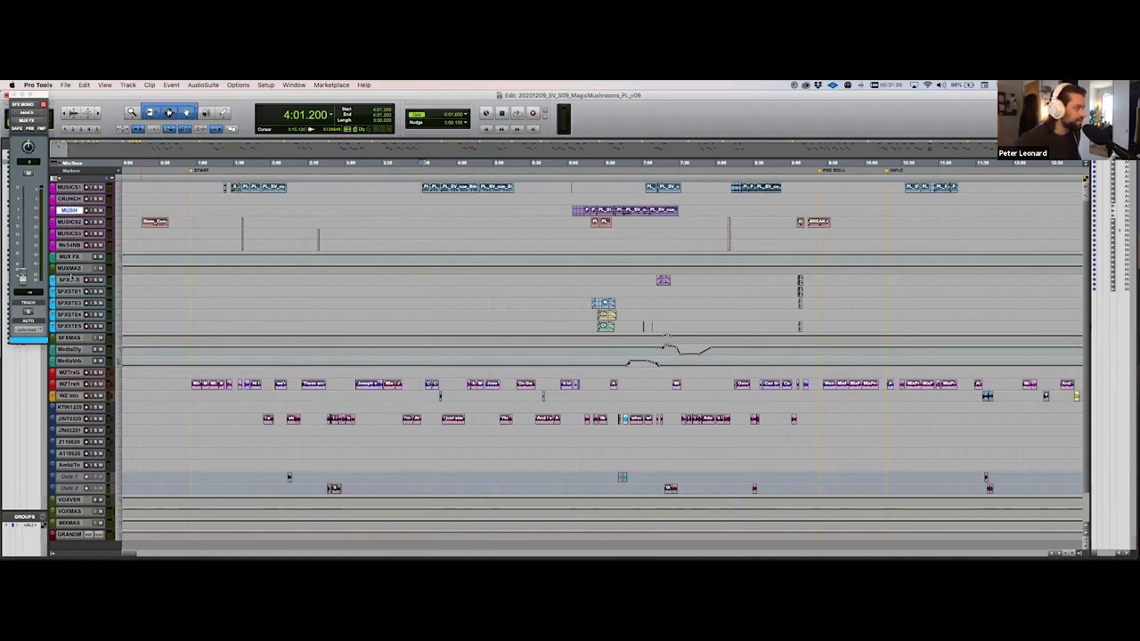
Step: Single out the sound effects tracks SFXSTE3 and SFXSTE1, and the MediaVrb effects track
click(71, 291)
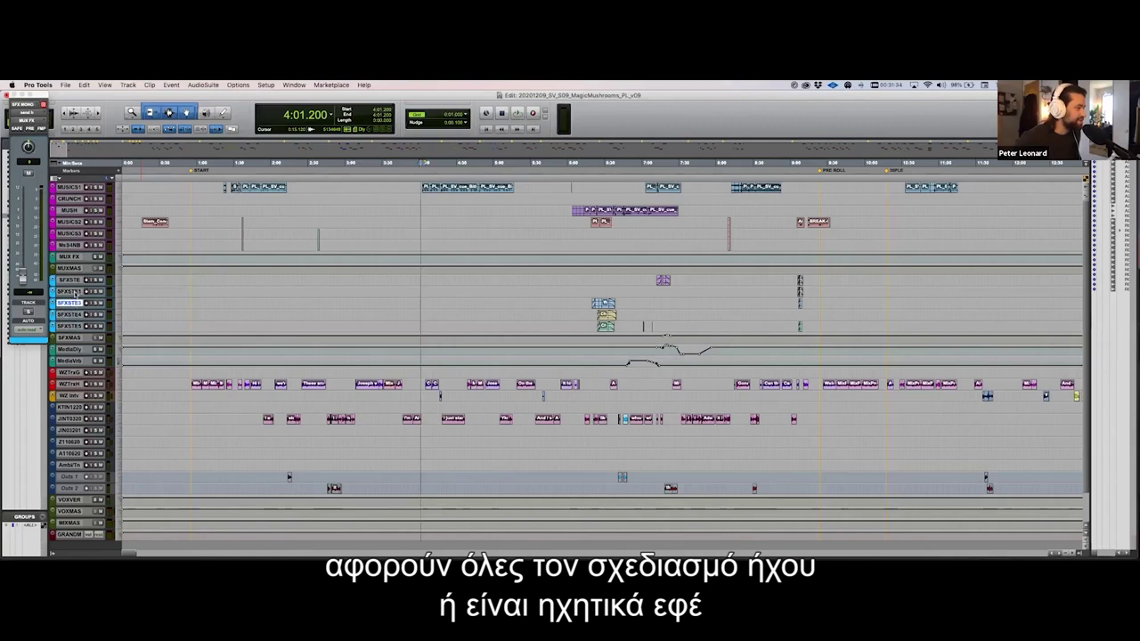
click(71, 291)
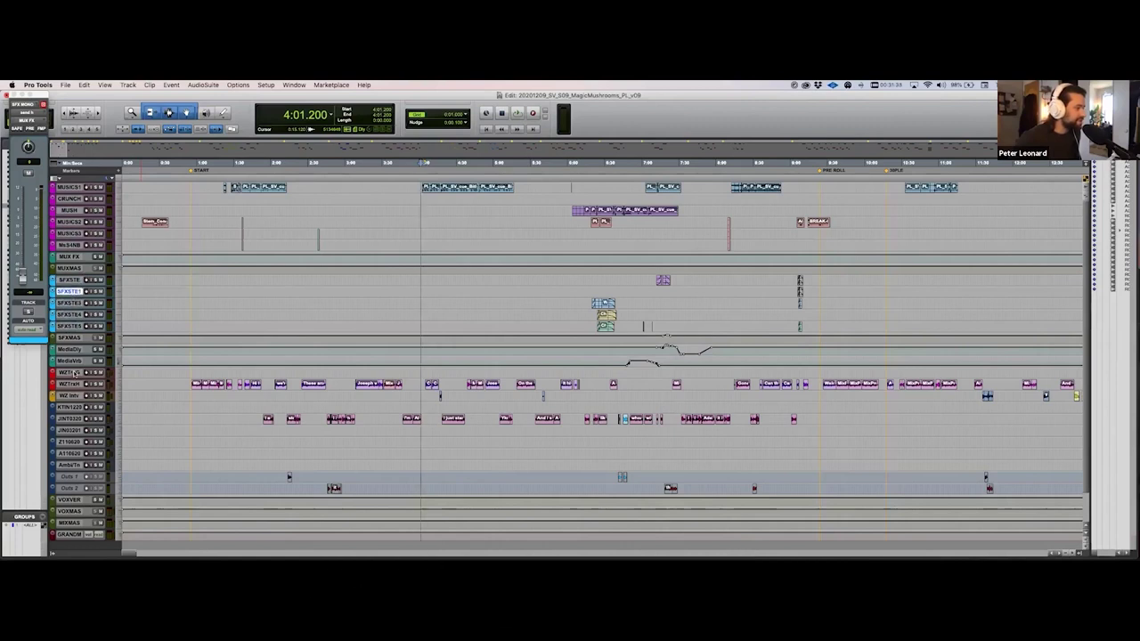
click(72, 362)
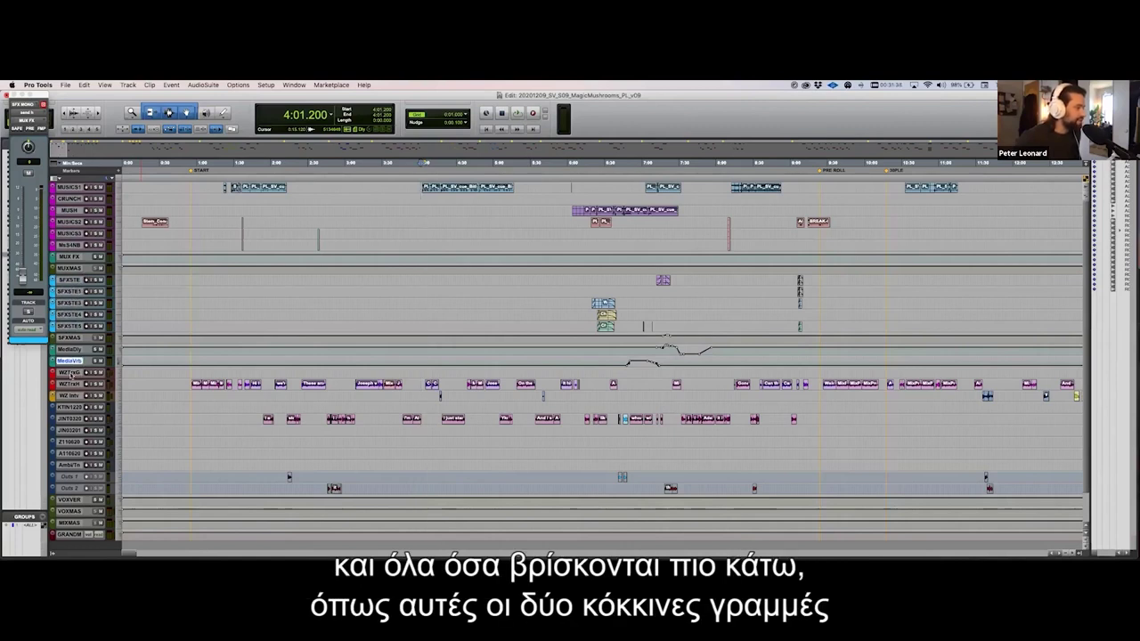
Step: Point out the span of the dialogue and master tracks, ending on the red WZTreG and WZTreH tracks
click(71, 384)
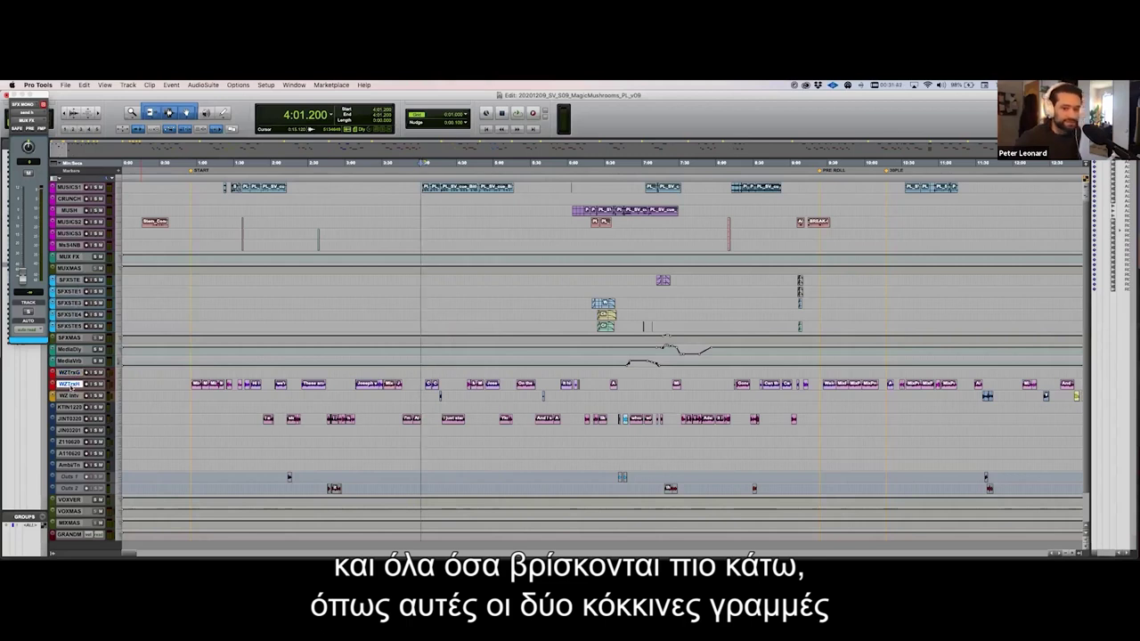
click(70, 407)
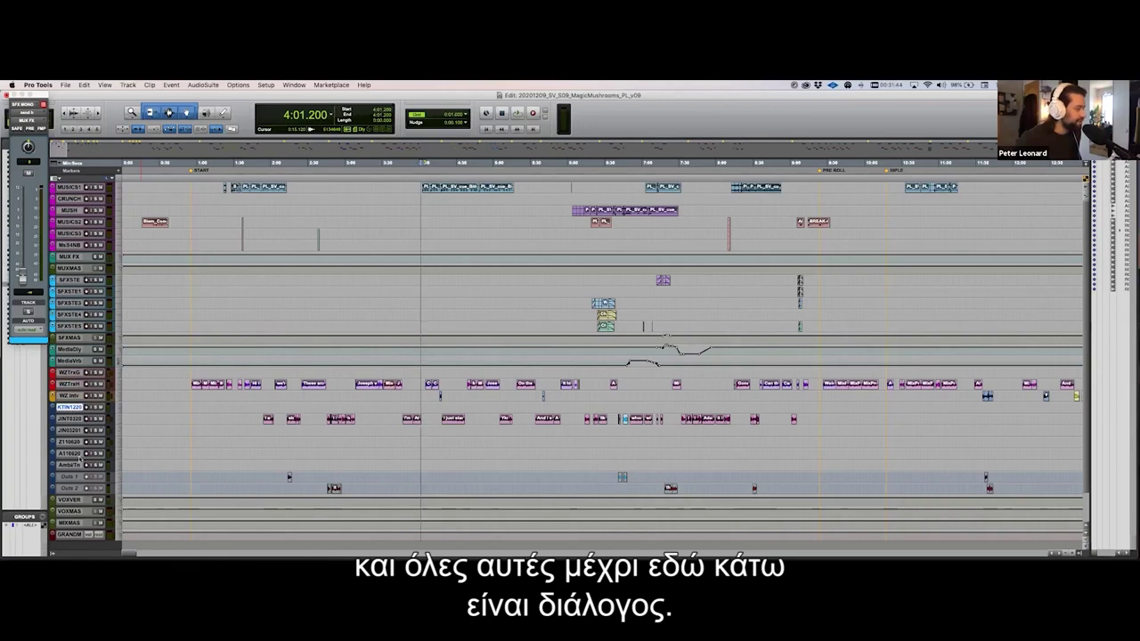
click(79, 534)
click(69, 500)
click(70, 372)
click(70, 384)
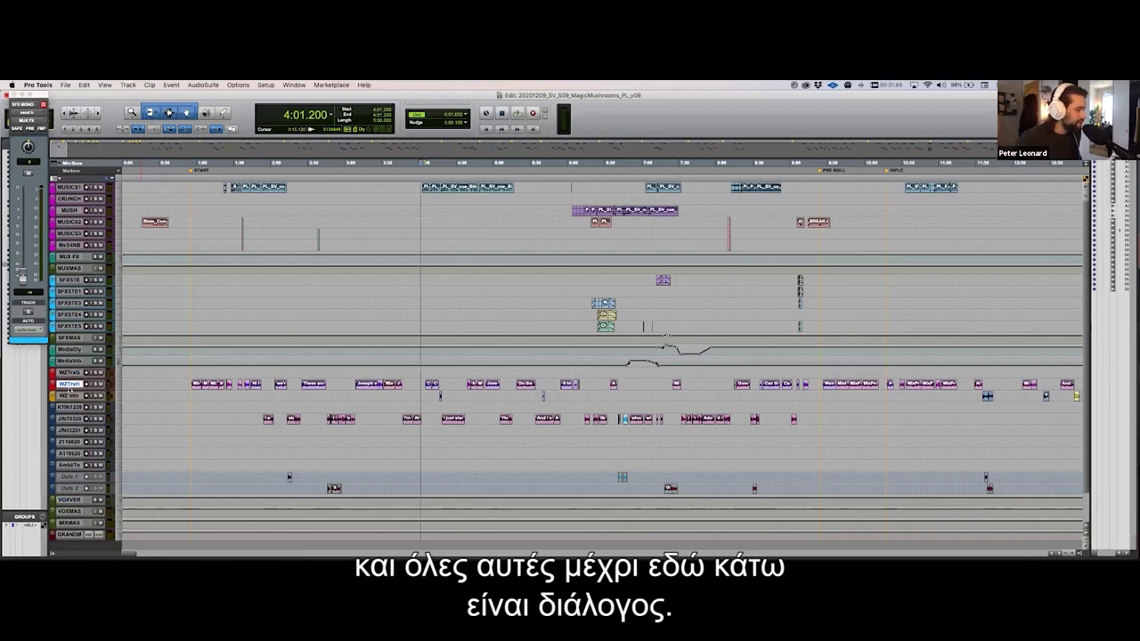
Step: Select the blue dialogue tracks one after another from KTIN1220 down to A110620
click(70, 407)
click(66, 419)
click(67, 432)
click(71, 442)
click(71, 453)
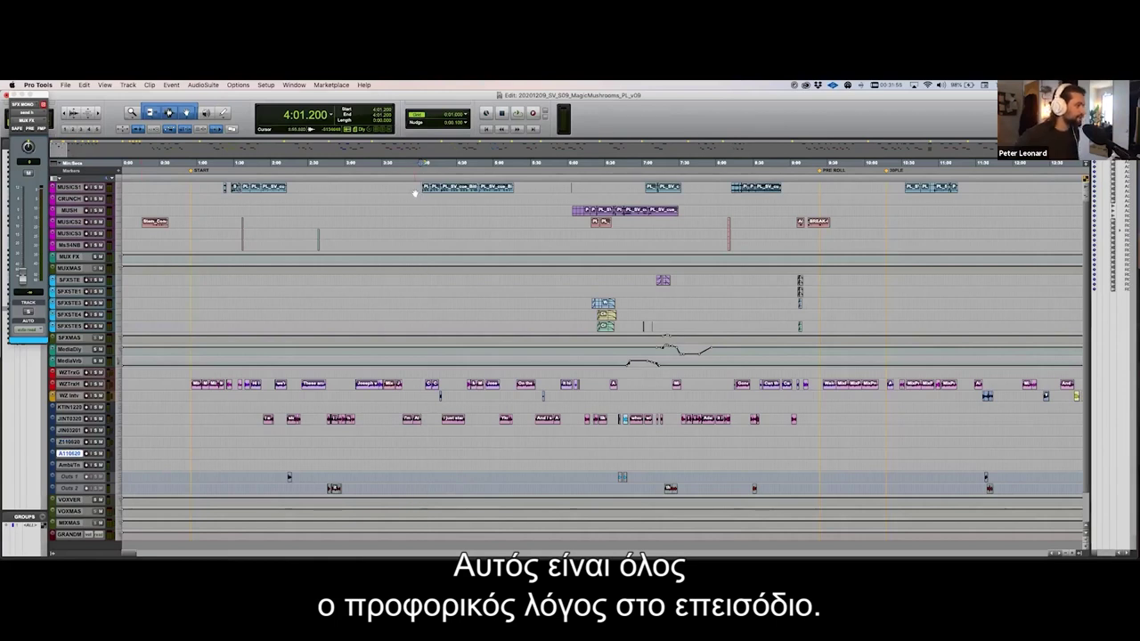
Step: Play the excerpt from just before the music cue at about 4:02 and stop playback at about 8:13
scroll(635, 188, up, 3)
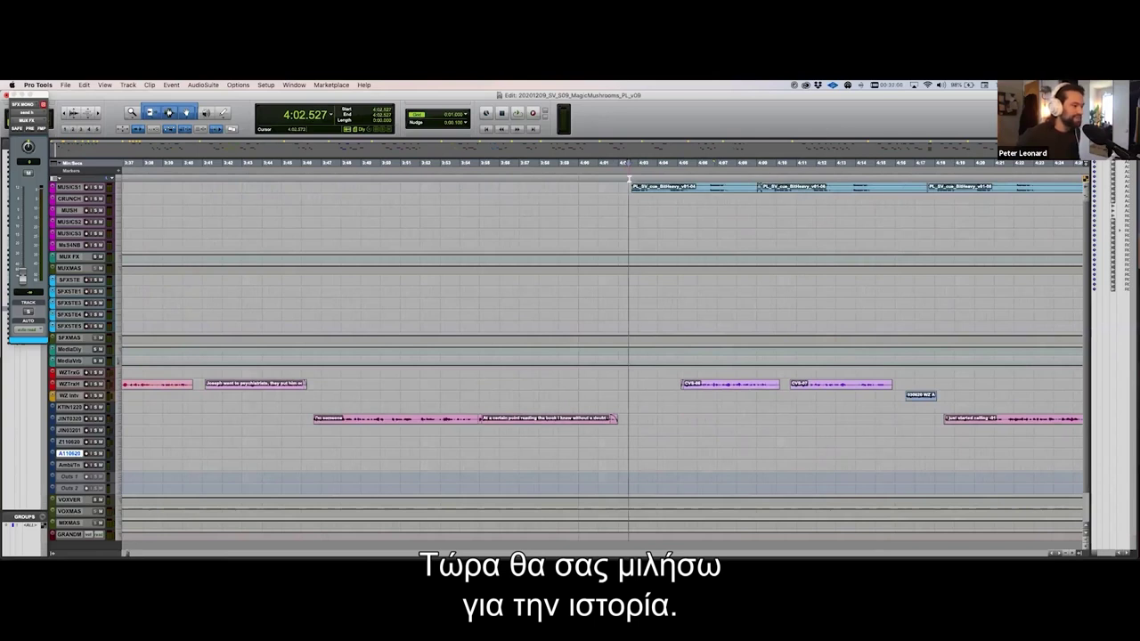
scroll(628, 181, down, 2)
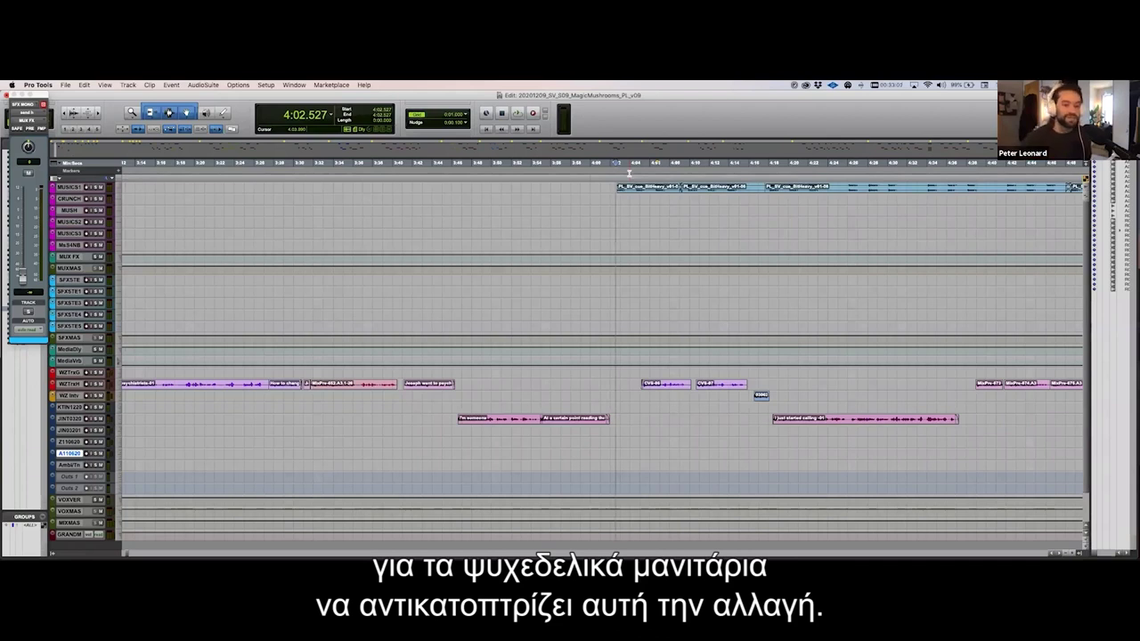
click(614, 178)
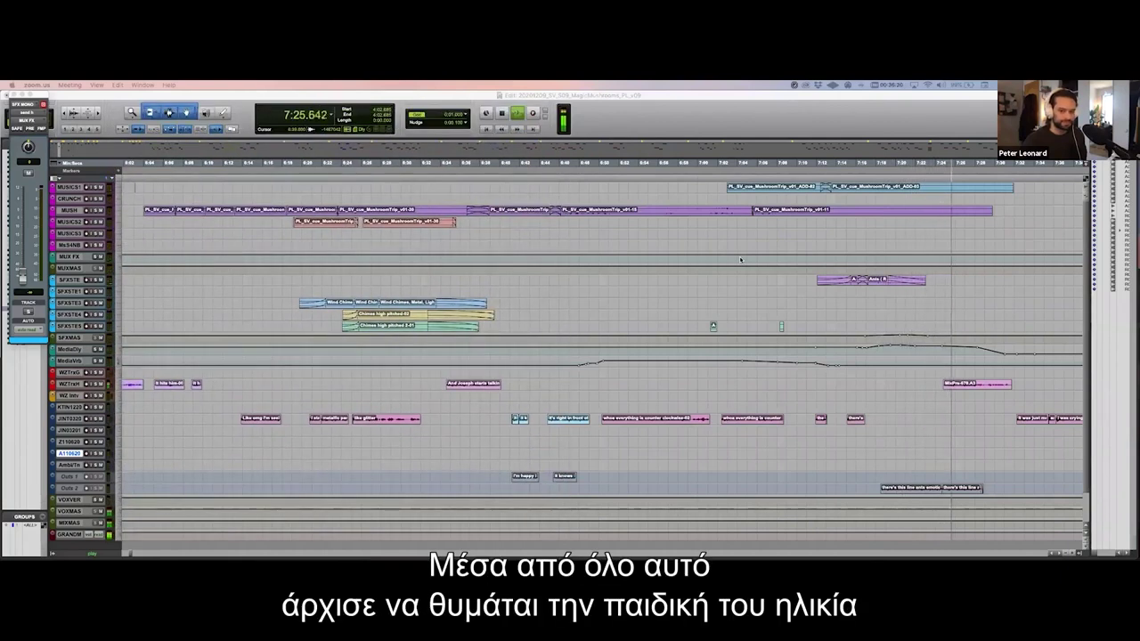
scroll(778, 287, right, 10)
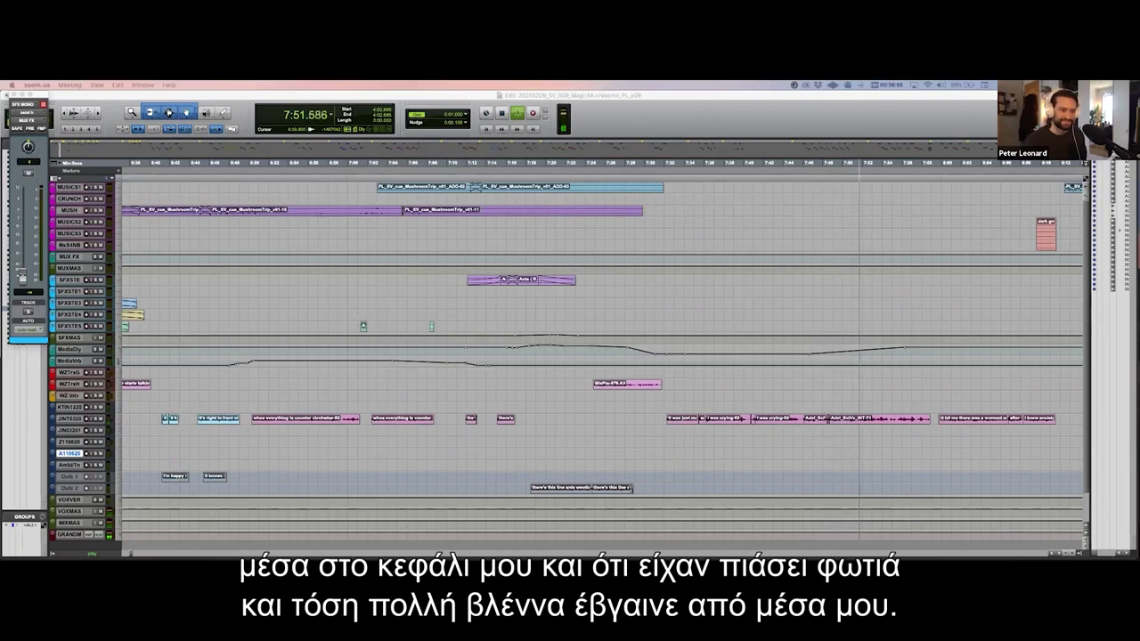
scroll(977, 424, right, 2)
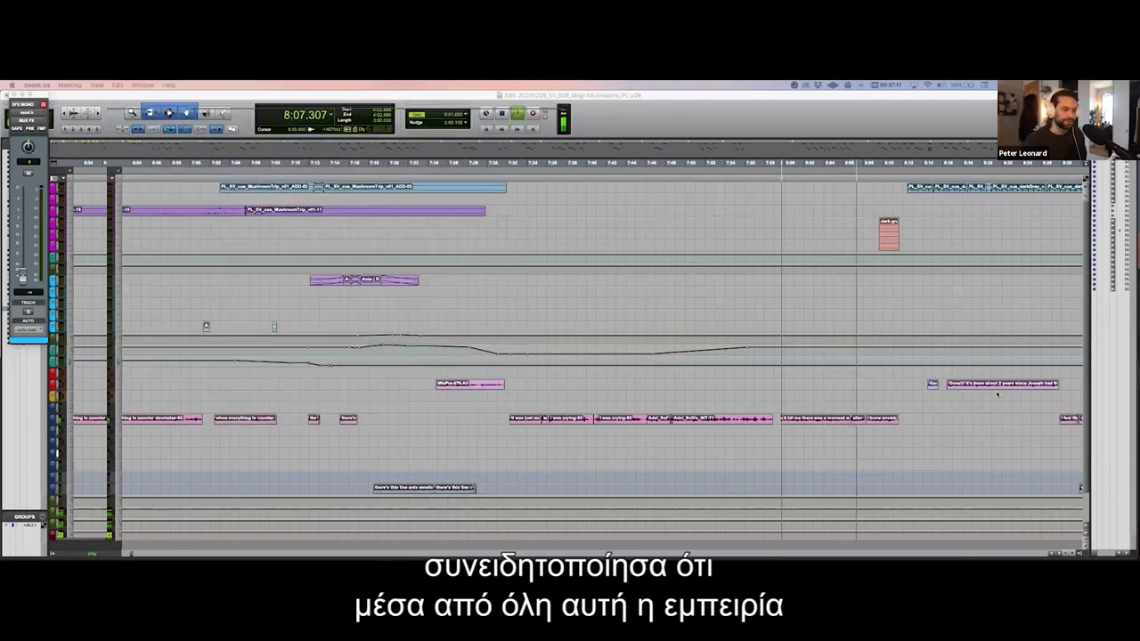
click(903, 408)
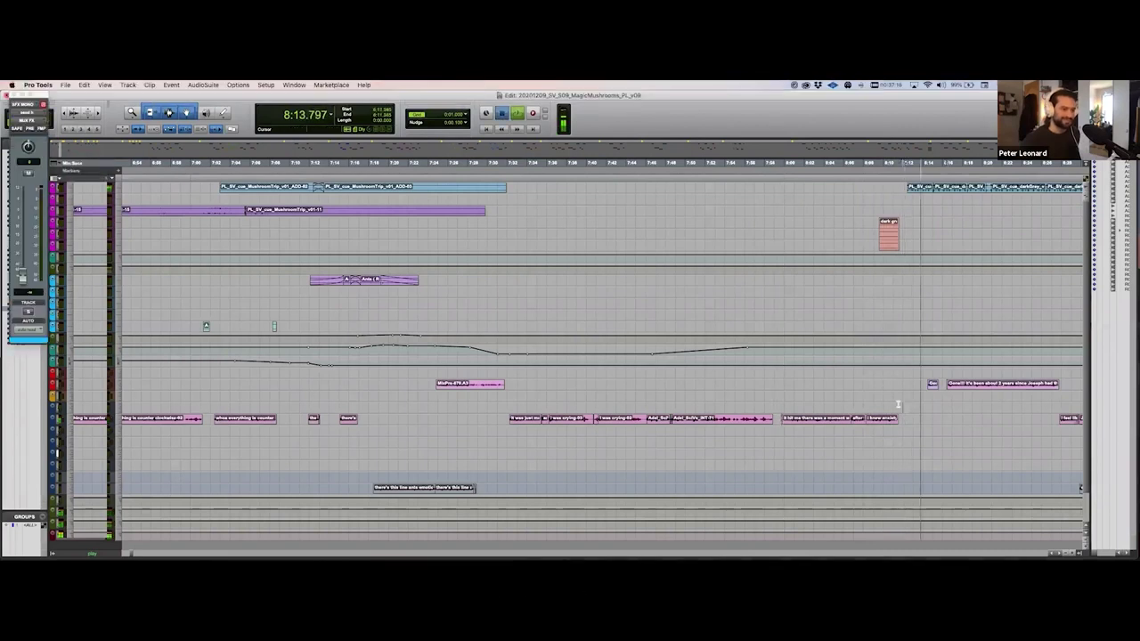
key(space)
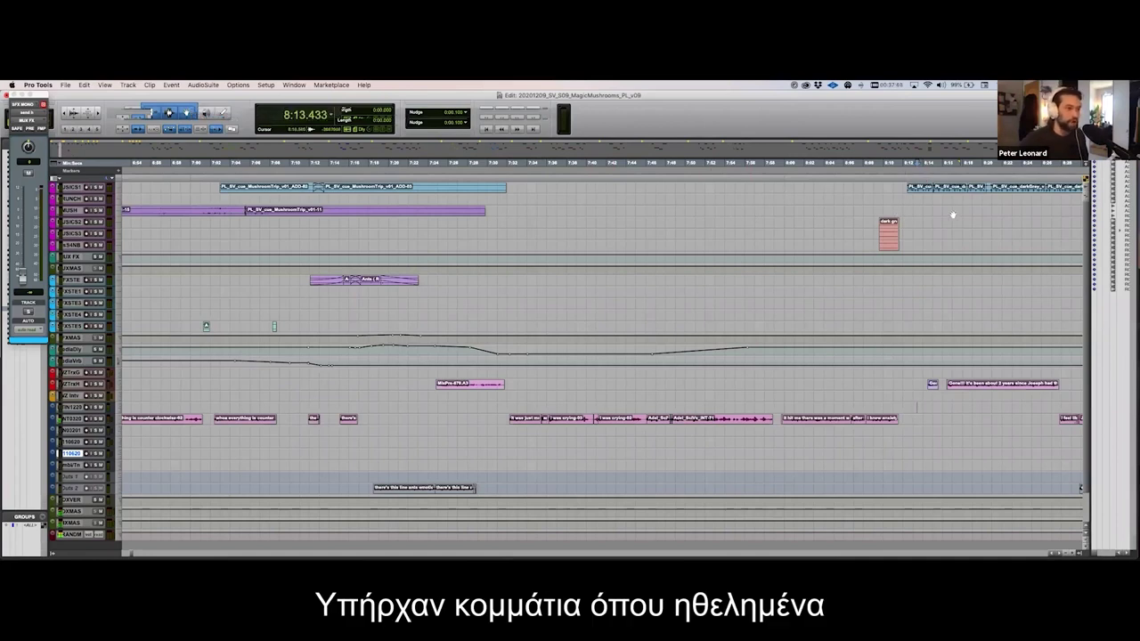
Step: Highlight the range from 7:31.800 to 8:13.020, and the preceding MushroomTrip section from 5:55.680 to about 7:32
drag(505, 205, 913, 435)
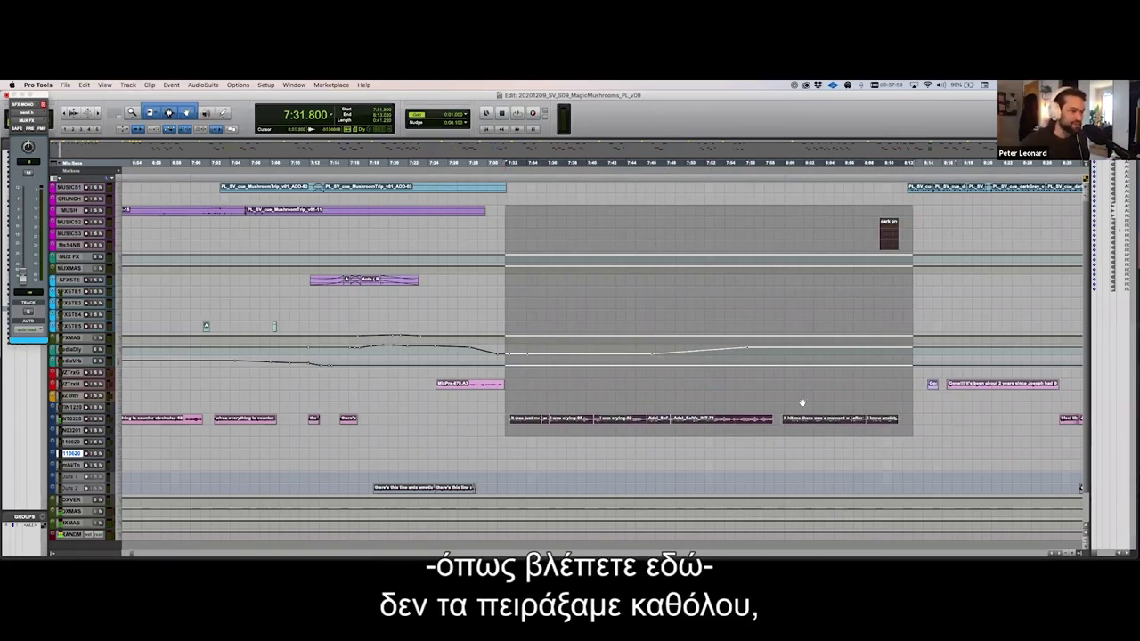
scroll(744, 402, left, 5)
scroll(744, 402, left, 7)
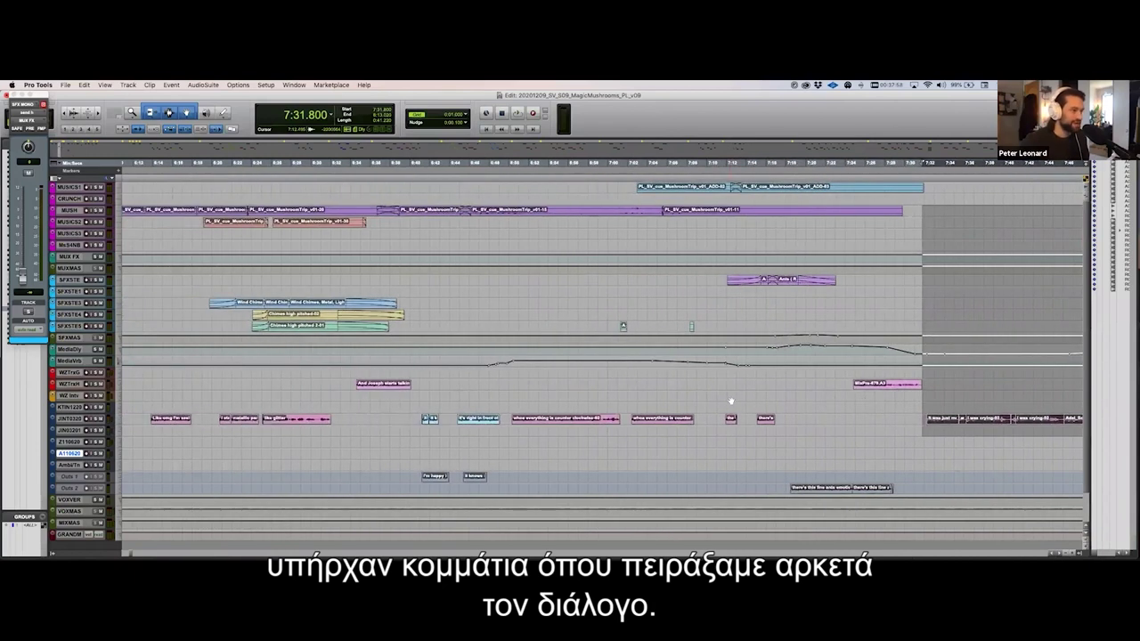
drag(979, 186, 118, 473)
scroll(200, 477, left, 3)
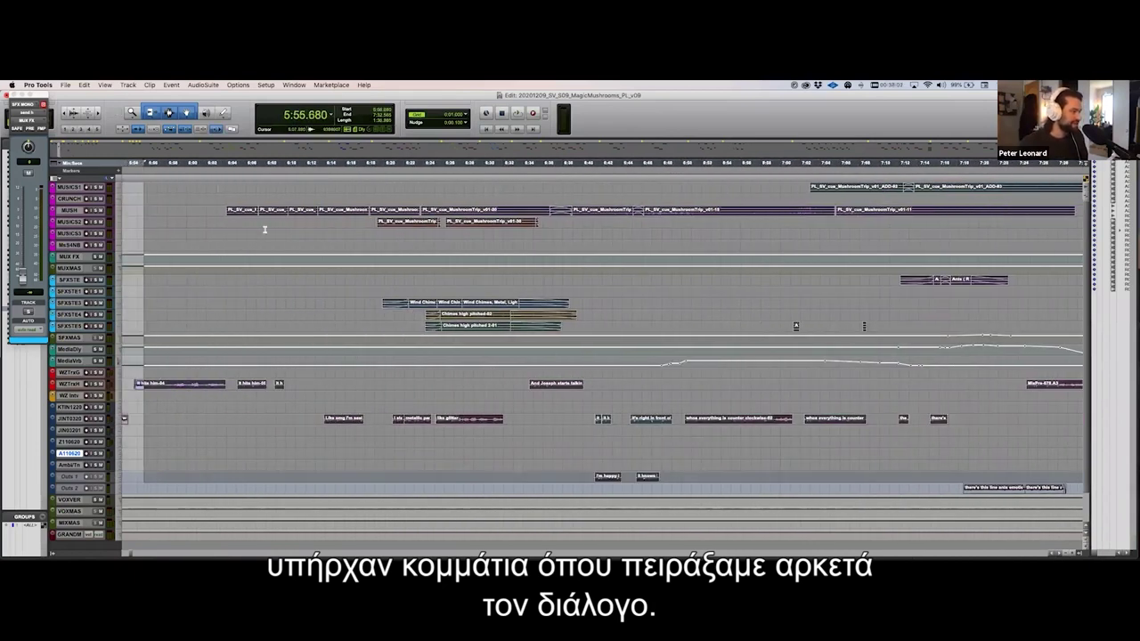
Step: Highlight the first music cue's section from 4:02.505 to about 5:17 across the tracks and return the edit cursor to its start
scroll(265, 230, left, 17)
scroll(264, 230, left, 12)
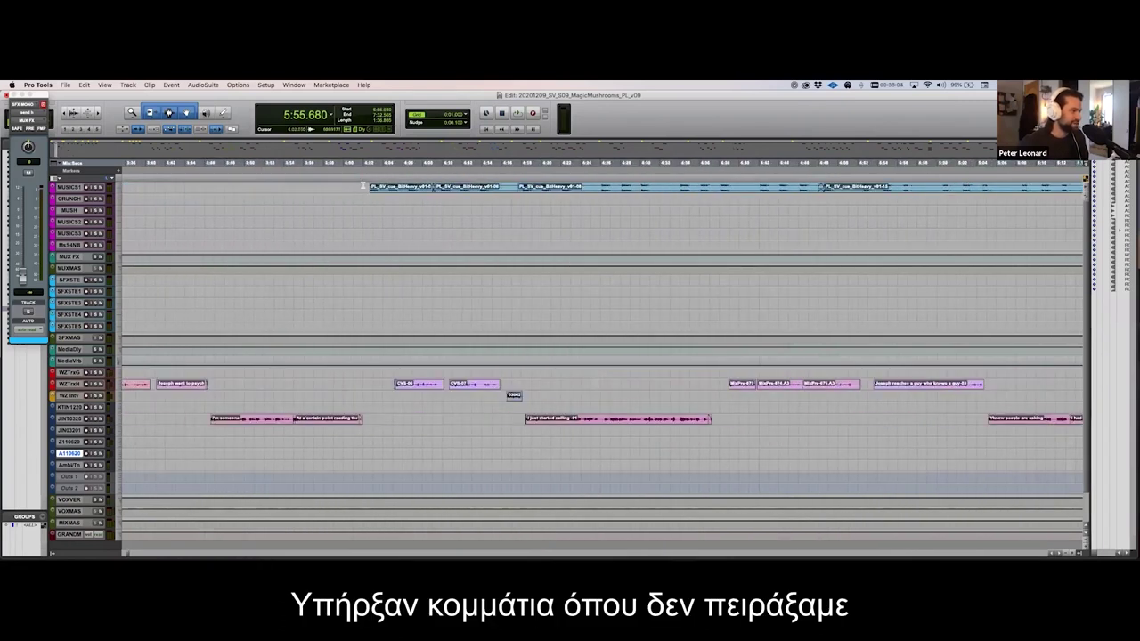
scroll(363, 186, right, 2)
scroll(363, 186, right, 2)
drag(223, 186, 890, 364)
drag(997, 400, 967, 470)
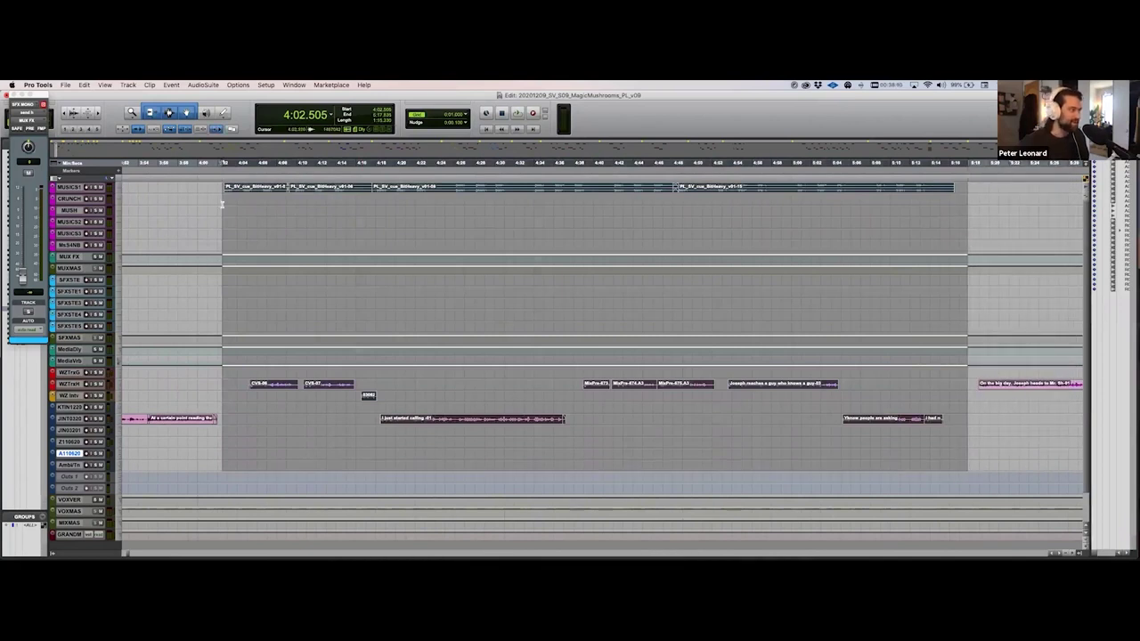
click(222, 204)
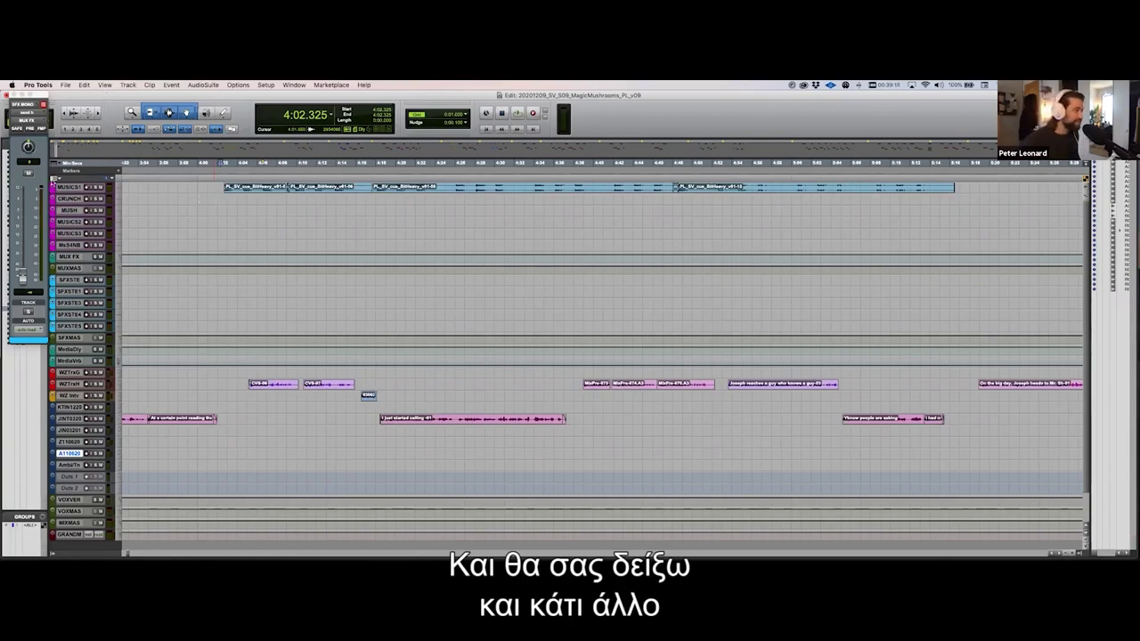
Step: Fill the gaps on the CRUNCH track with copies of the darkGrey cue at about 5:18 and the MushroomTrip cue at 7:27.840
click(217, 187)
scroll(223, 187, left, 3)
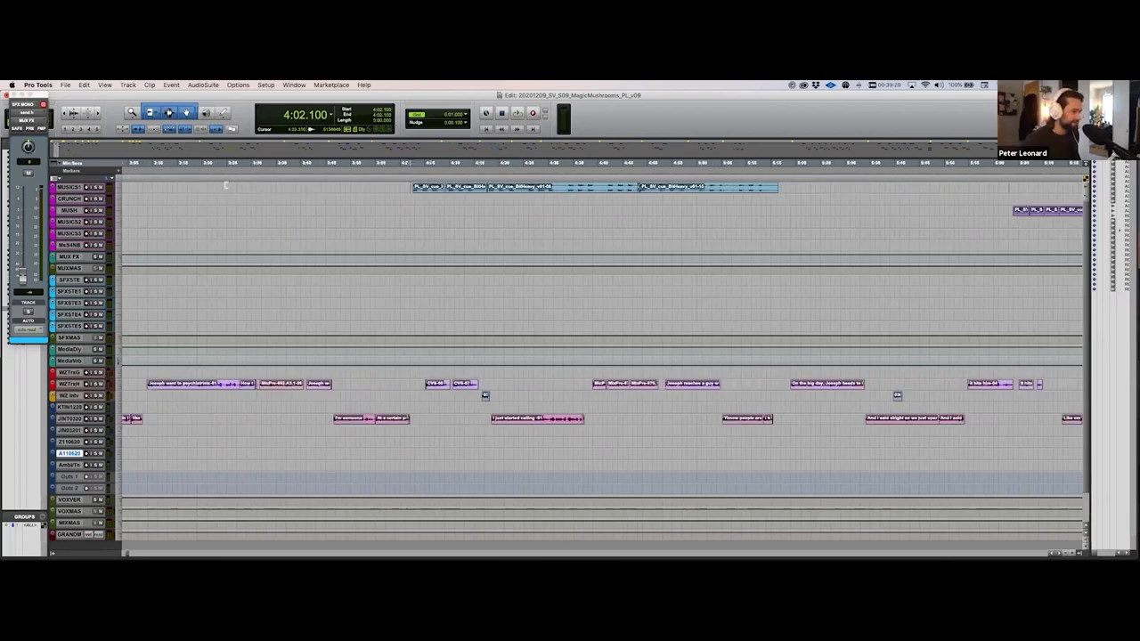
key(r)
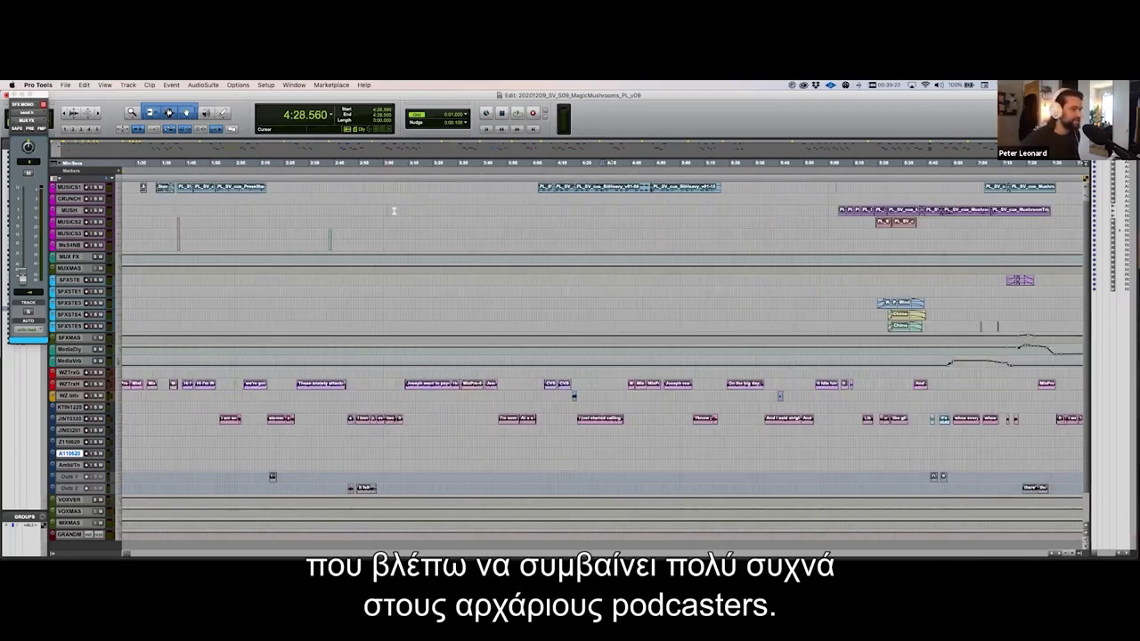
scroll(393, 211, right, 5)
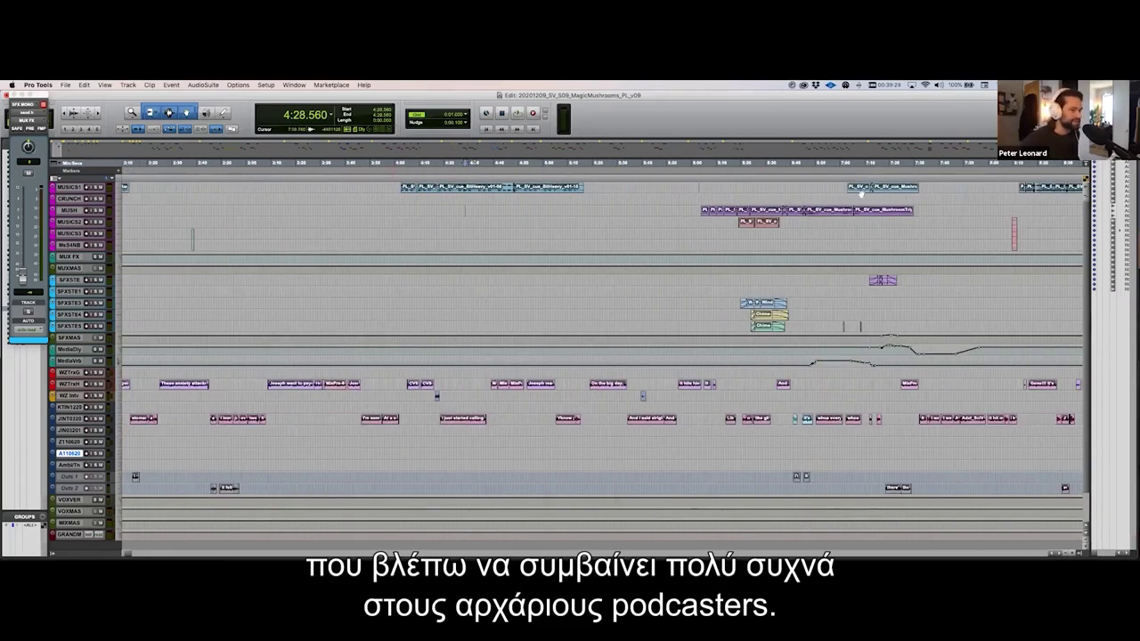
scroll(988, 193, right, 3)
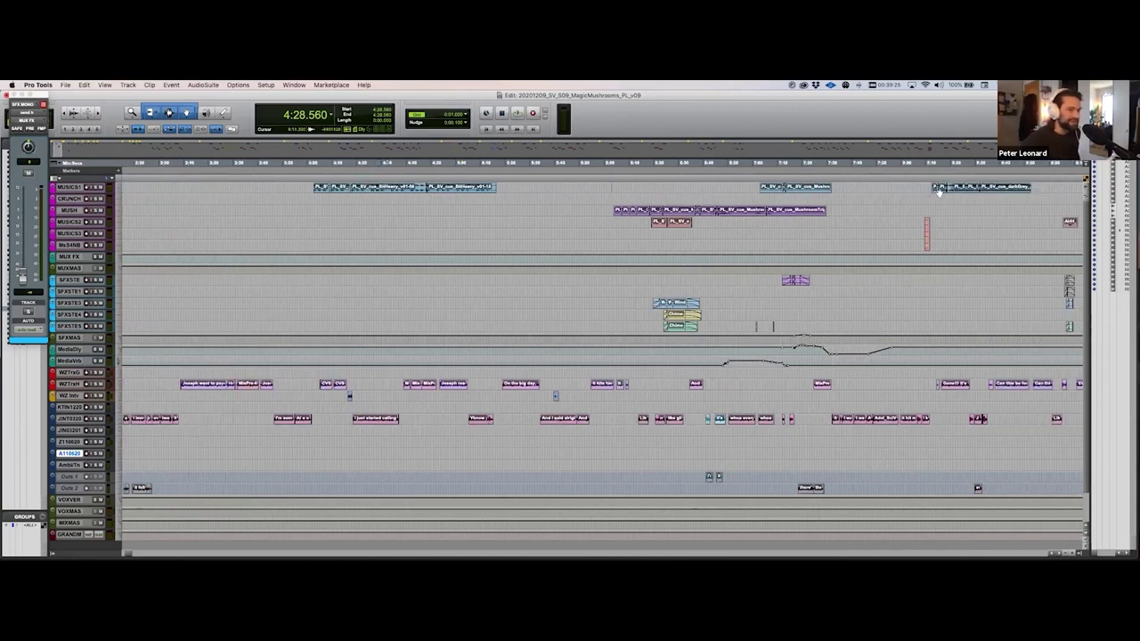
click(939, 192)
mouse_move(996, 192)
mouse_down()
mouse_move(566, 211)
mouse_move(573, 199)
mouse_move(791, 210)
mouse_move(1008, 203)
mouse_up()
scroll(1007, 194, right, 8)
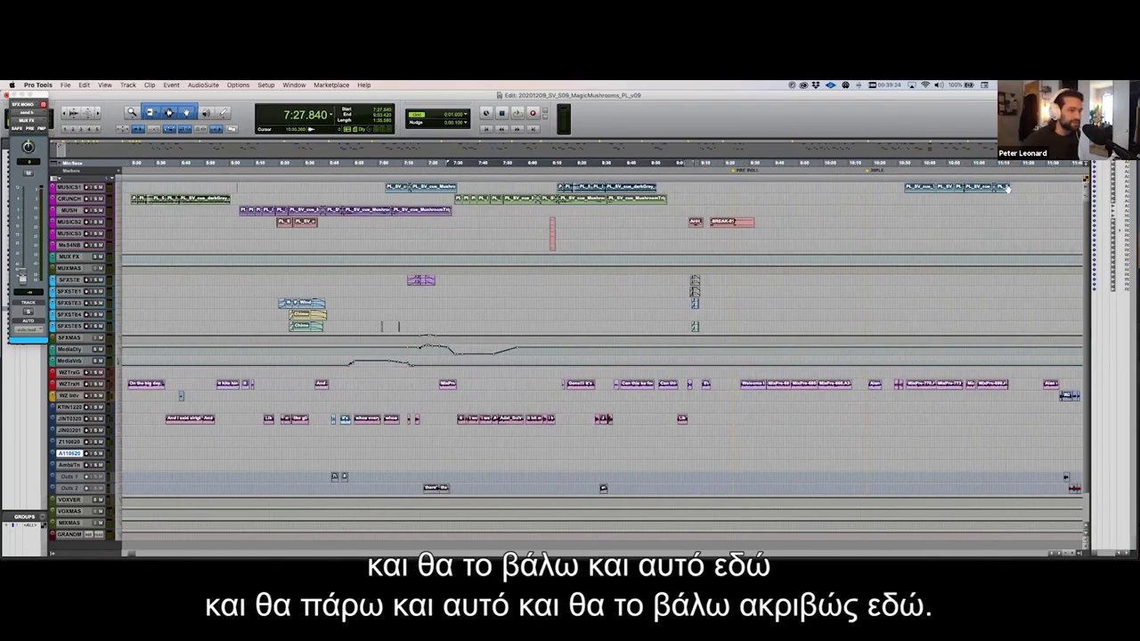
Step: Copy the later music cue from MUSICS1 onto the MUSH track in the range from 8:51.720 to 9:45.180
click(1008, 188)
drag(698, 215, 699, 210)
scroll(698, 208, left, 3)
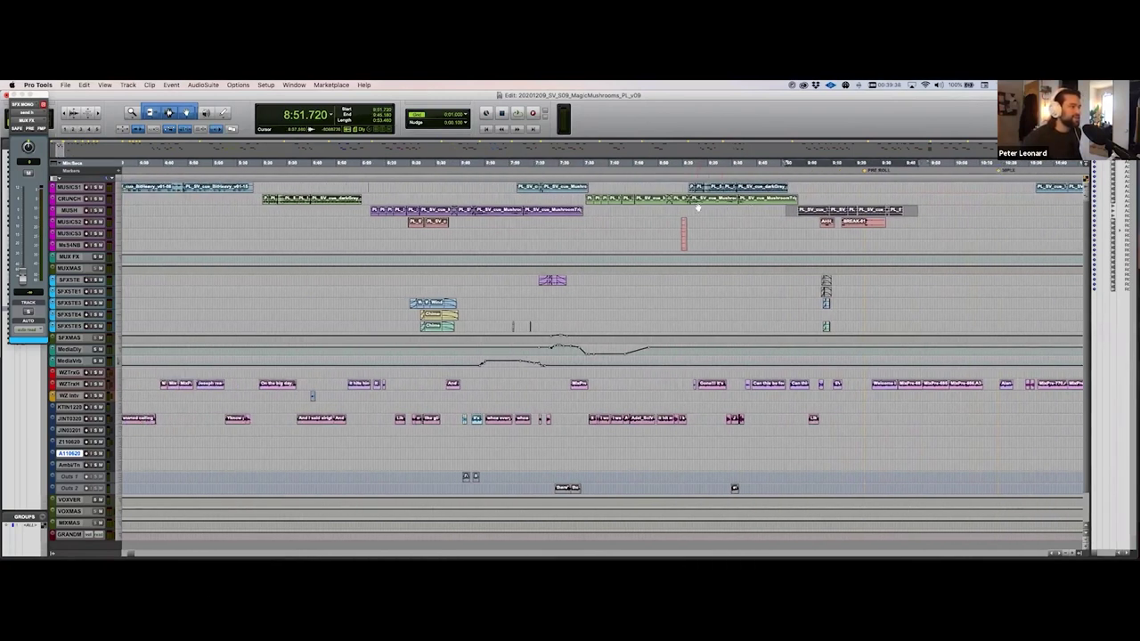
scroll(698, 208, left, 2)
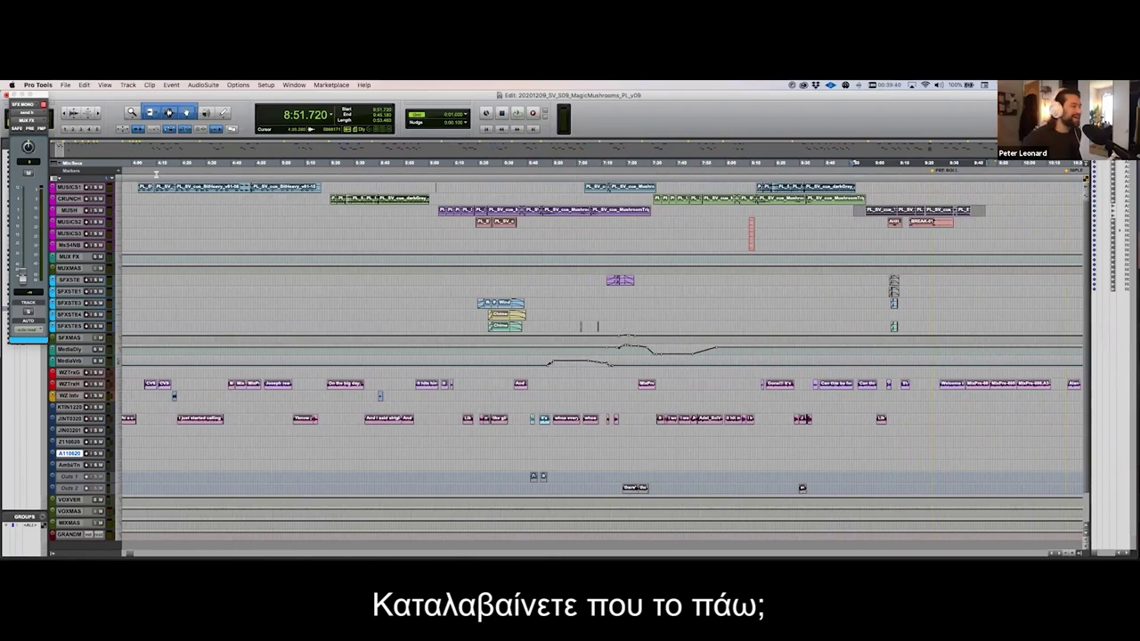
Step: Highlight all music tracks from 3:50.580 to about 9:42, and undo the filler cue copies on CRUNCH and MUSH
drag(126, 192, 980, 250)
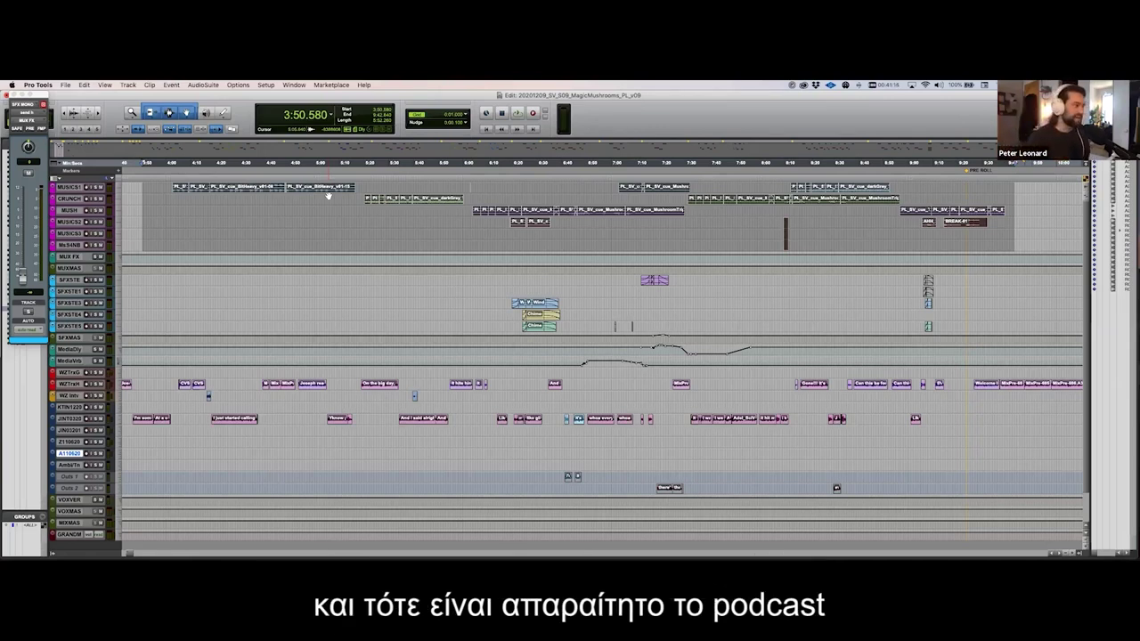
click(329, 198)
key(super+z)
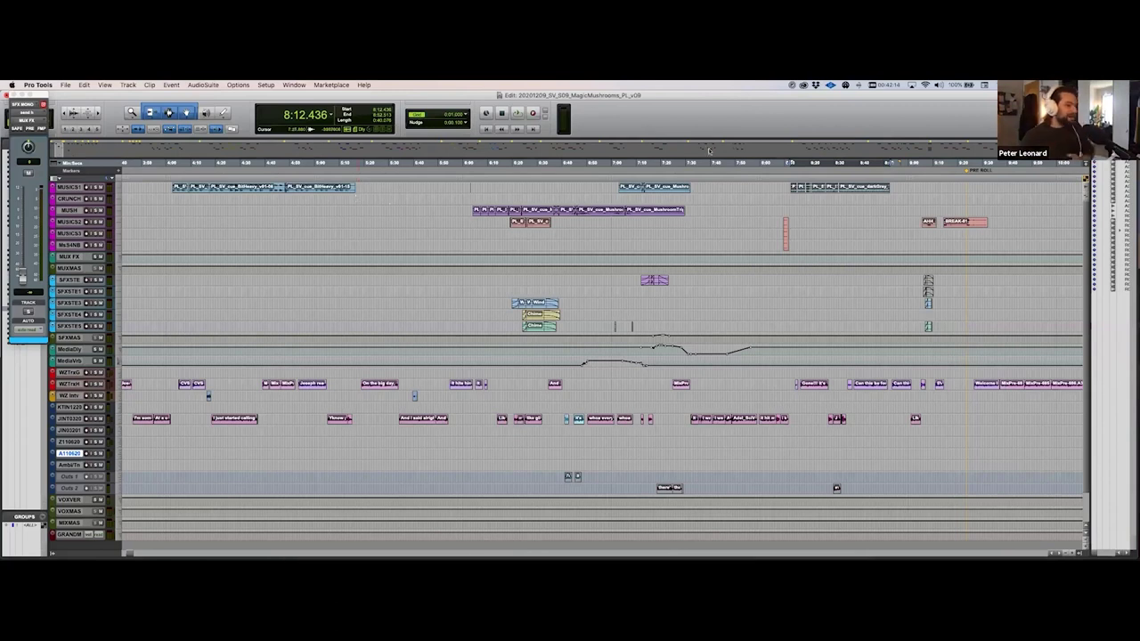
Step: Highlight the MushroomTrip section from 6:02.160 to 7:32.520 across the tracks, and its cue alone on the MUSH track from 6:02.340
scroll(717, 210, right, 10)
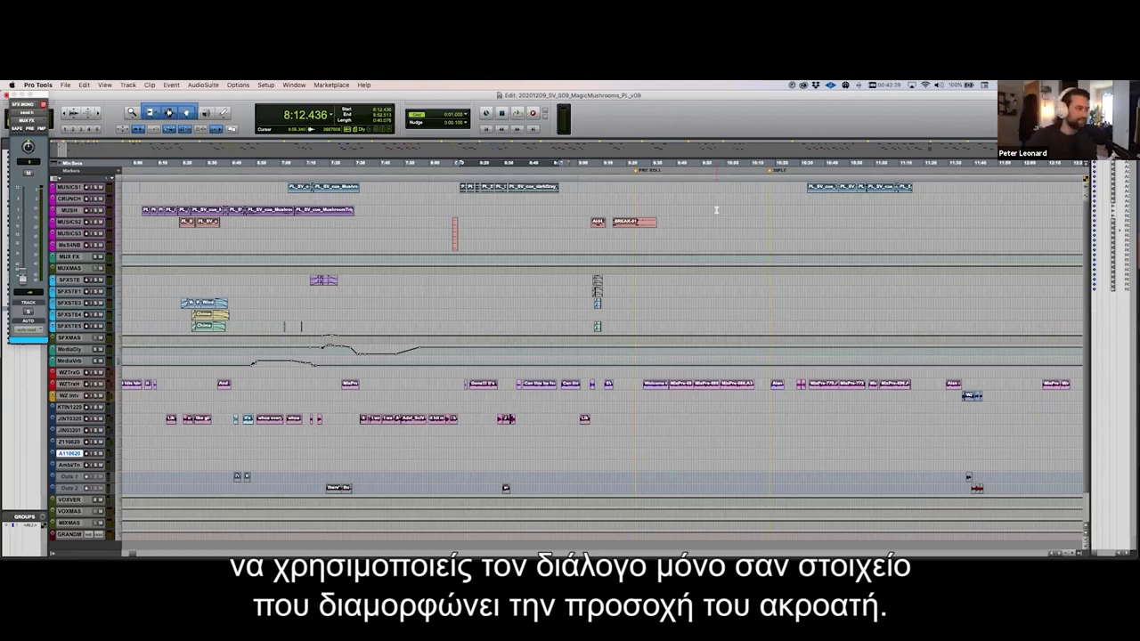
scroll(440, 220, left, 6)
scroll(441, 219, left, 12)
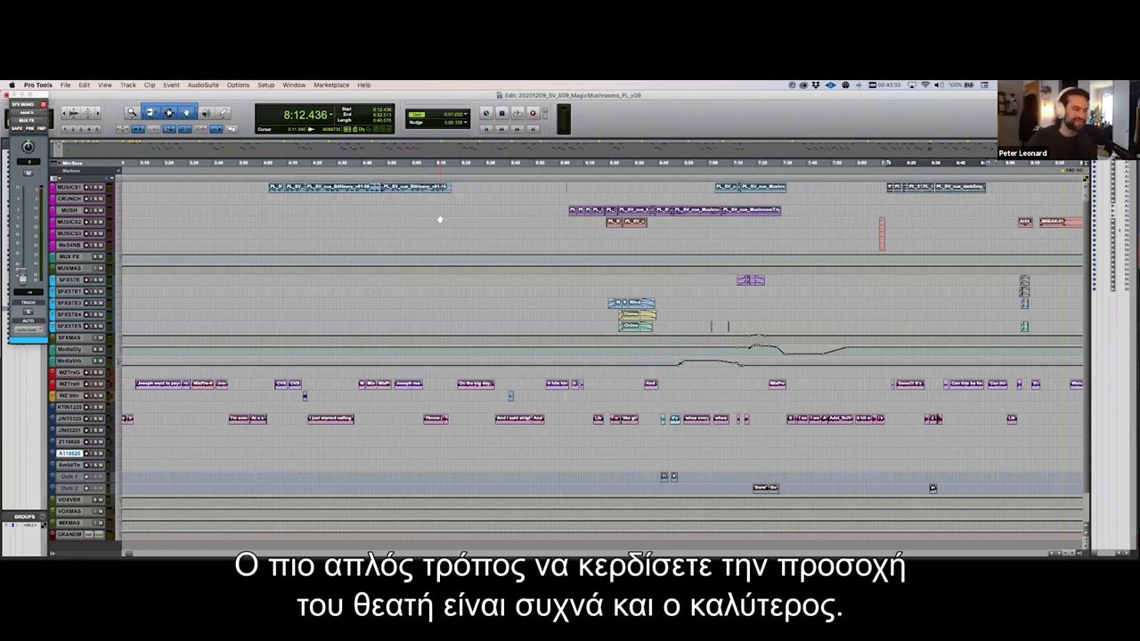
drag(565, 210, 787, 473)
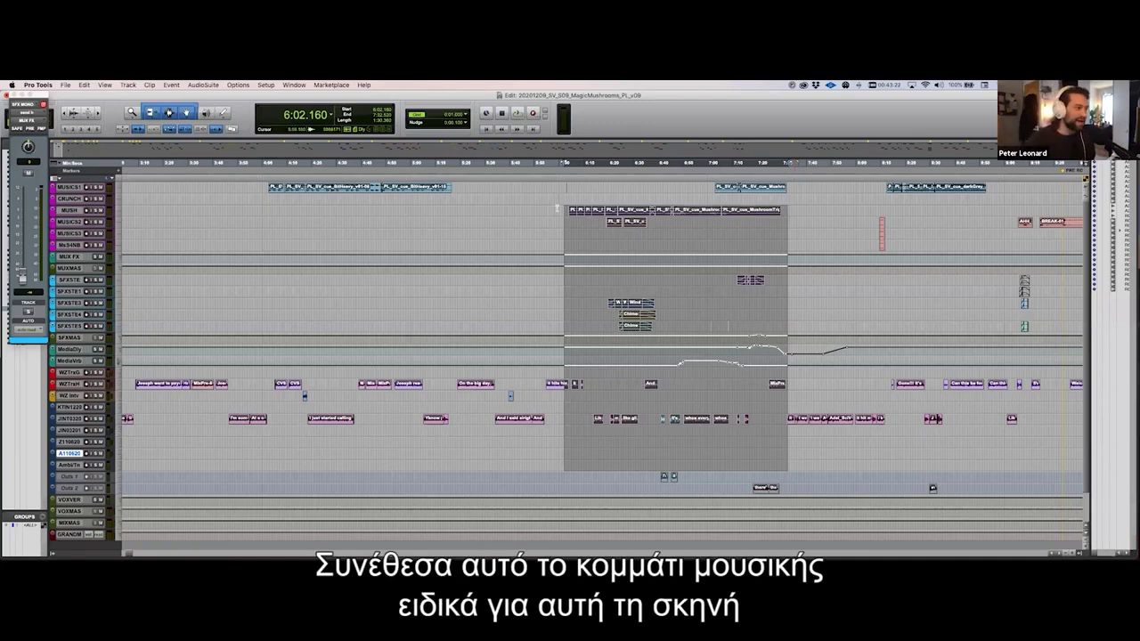
double_click(776, 212)
click(786, 212)
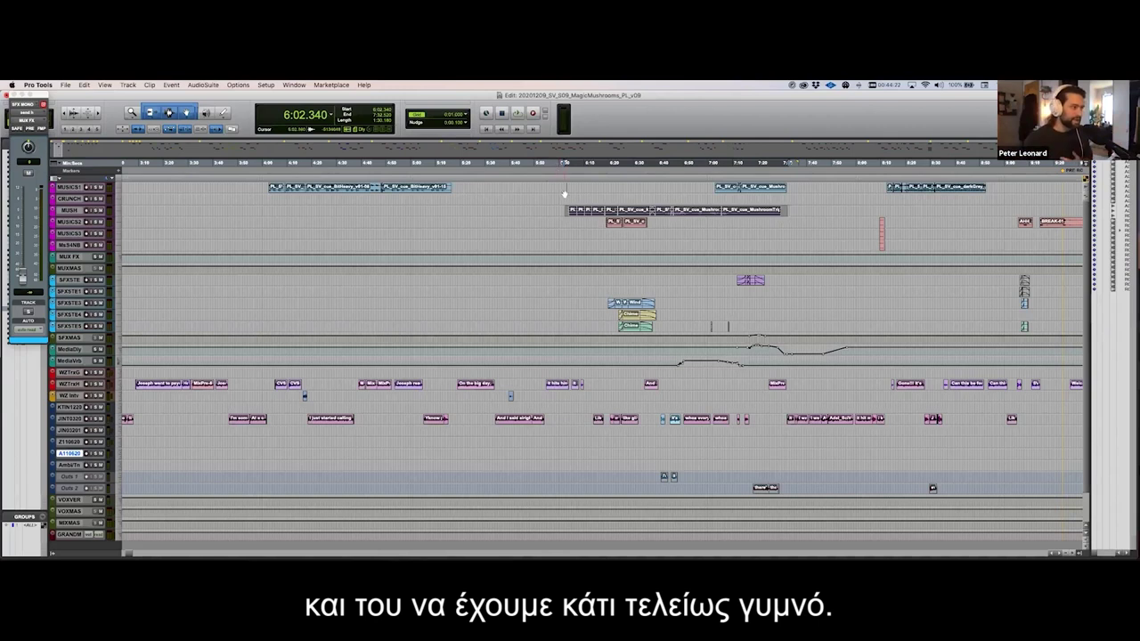
click(564, 192)
click(566, 187)
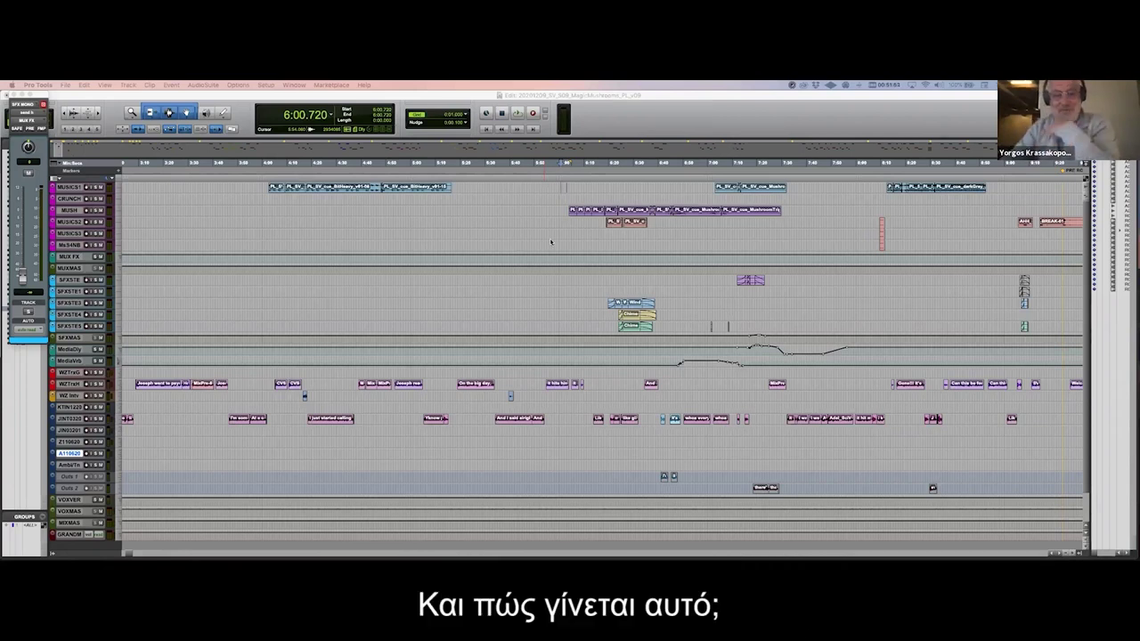
Step: Select the chime clips on the three lower stereo effects tracks, enlarge those tracks and fit the selection in view
drag(585, 299, 693, 327)
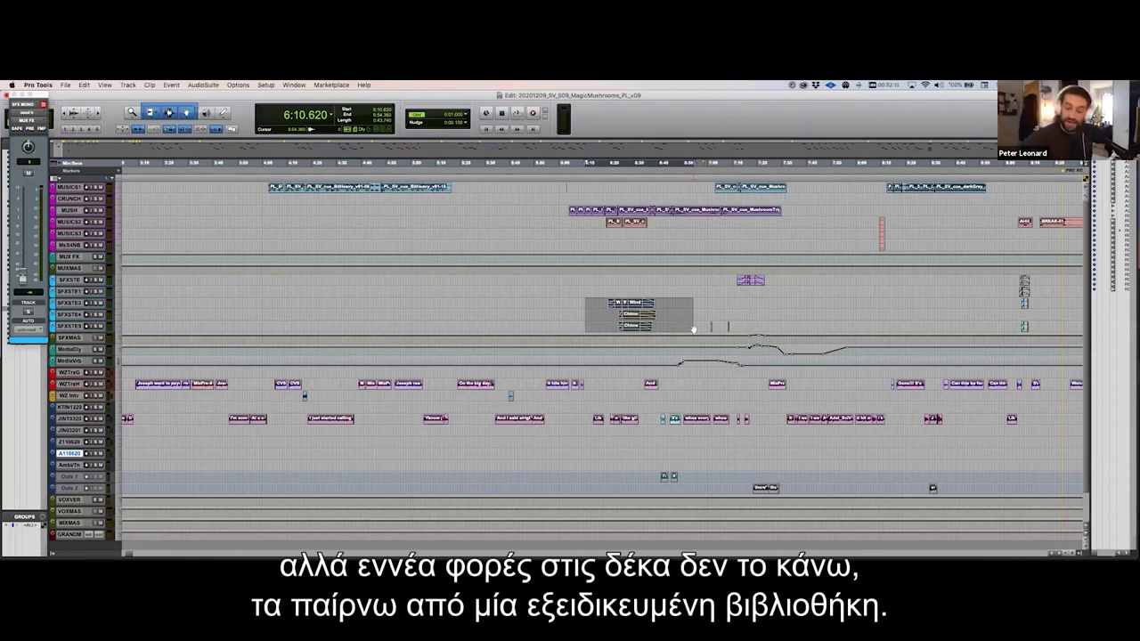
drag(694, 330, 662, 326)
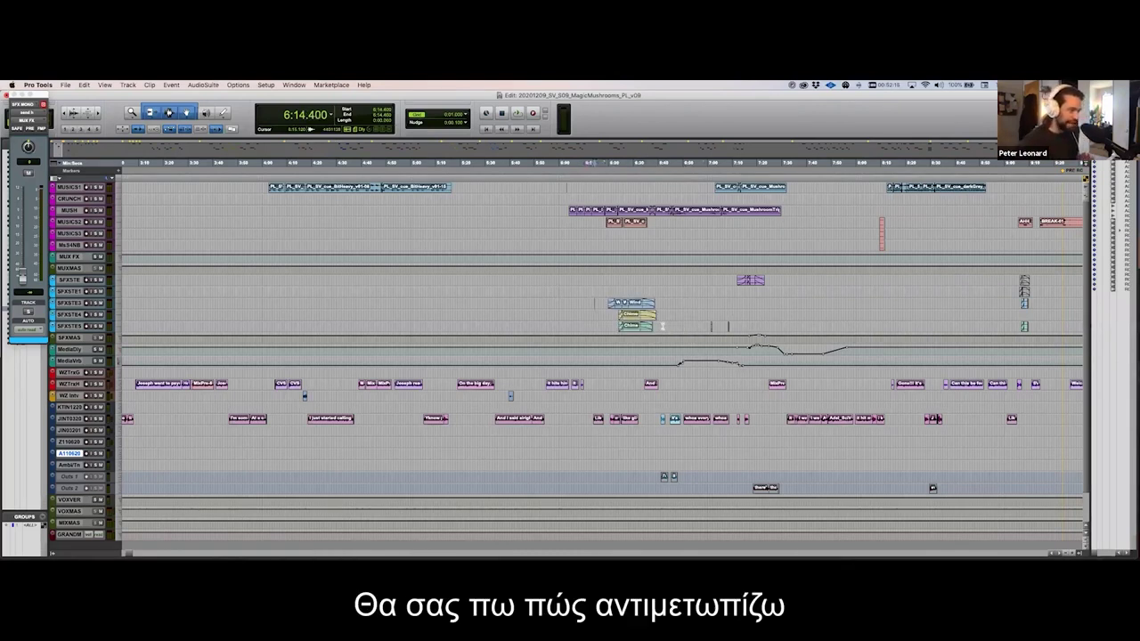
key(ctrl+Up)
key(ctrl+Up)
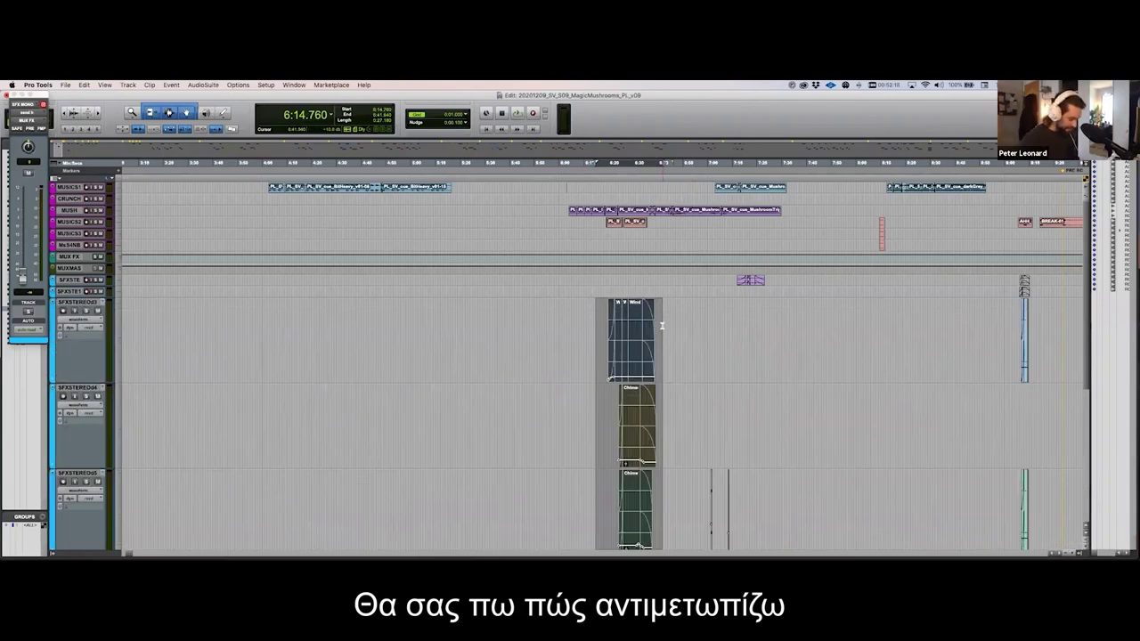
key(e)
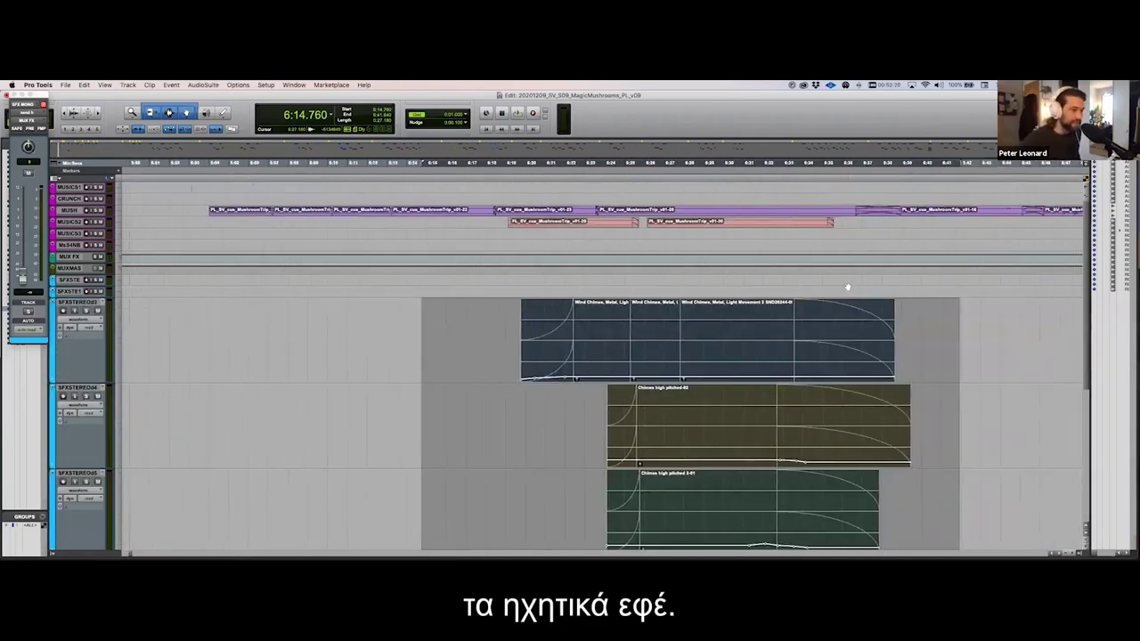
scroll(848, 286, down, 1)
scroll(848, 286, left, 2)
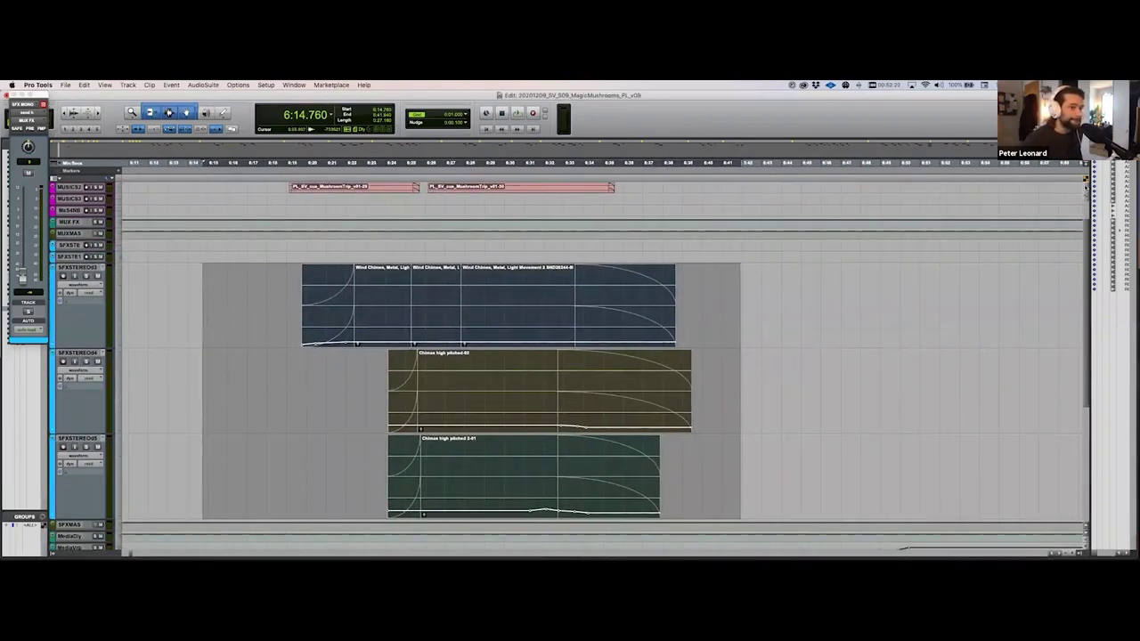
Step: Magnify the waveform display and highlight the three layered chime effects from 6:18.090 to 6:41.175
key(super+alt+bracketright)
key(super+alt+bracketright)
key(super+alt+bracketright)
key(super+alt+bracketright)
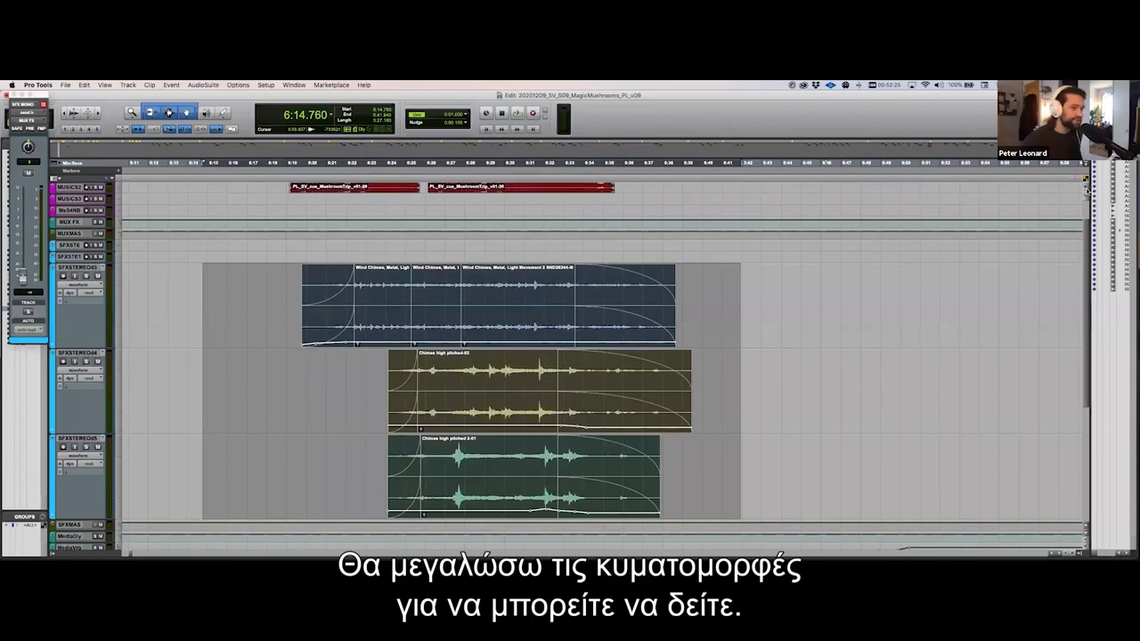
click(268, 306)
shift+click(740, 486)
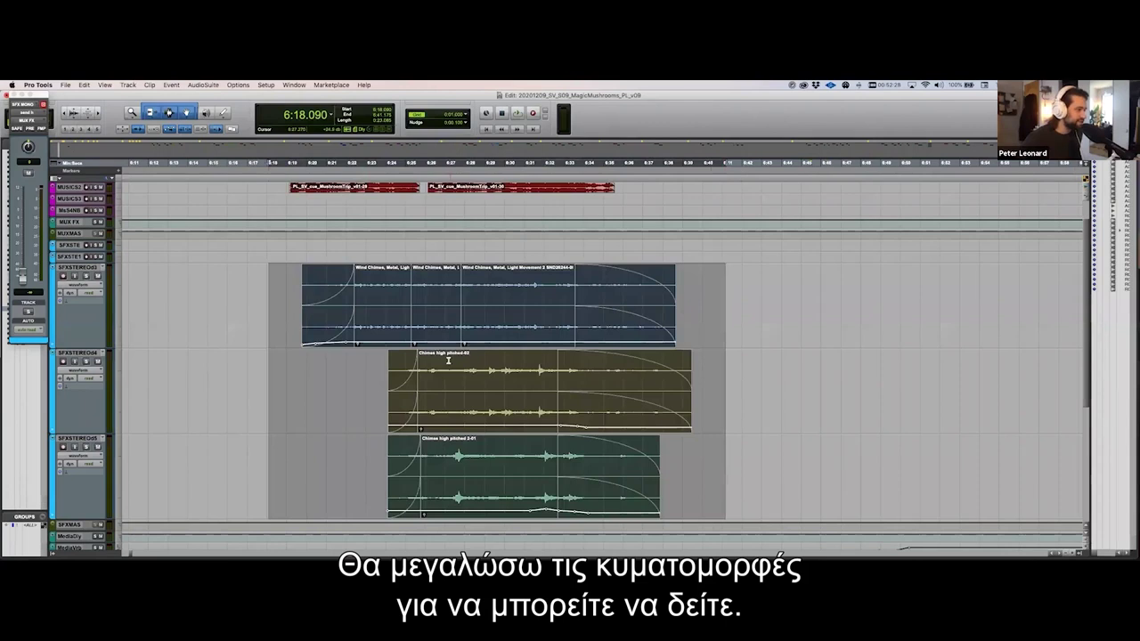
scroll(448, 360, left, 5)
scroll(448, 360, down, 4)
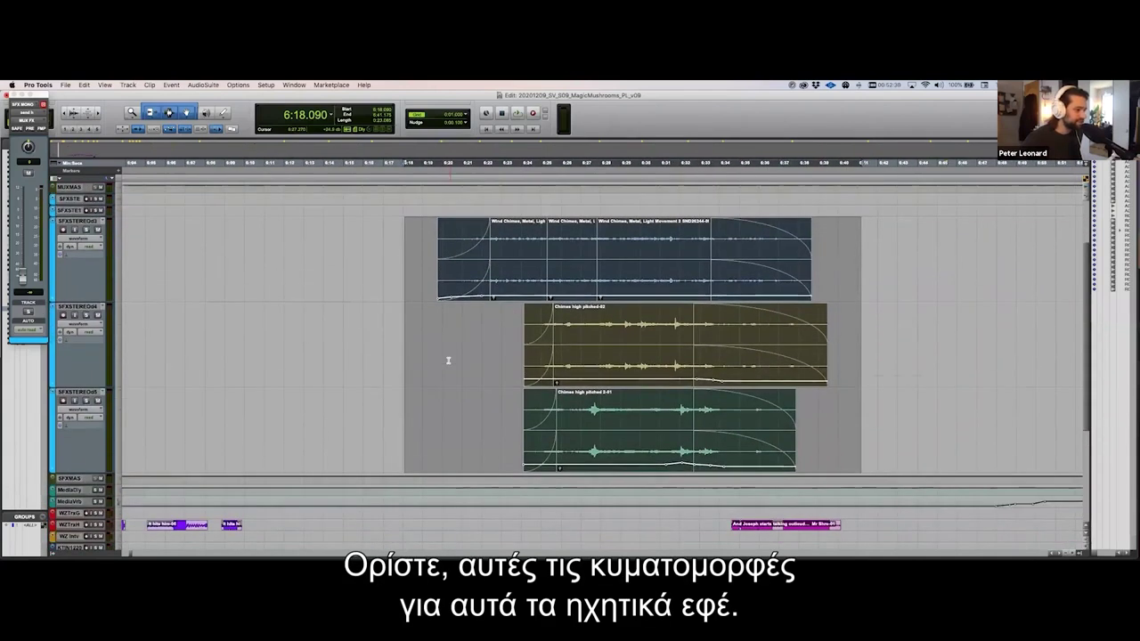
scroll(448, 360, right, 1)
Step: Play the layered chimes from about 6:26, and highlight all three effects tracks from 6:19.305 to about 6:42
click(401, 236)
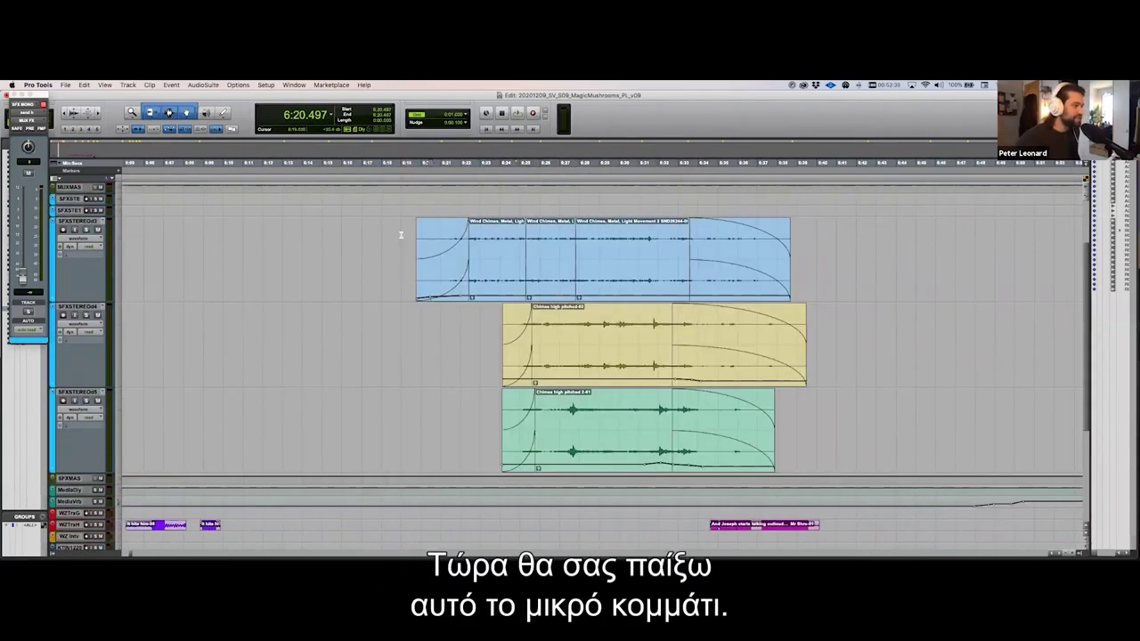
click(543, 231)
key(space)
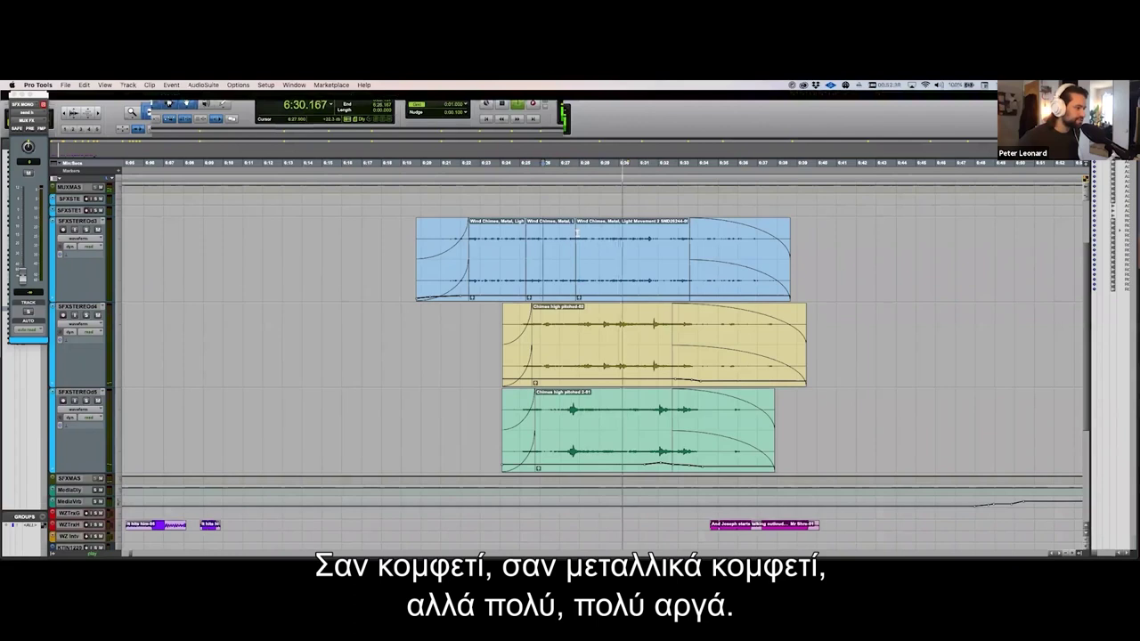
key(space)
click(407, 229)
drag(916, 500, 855, 472)
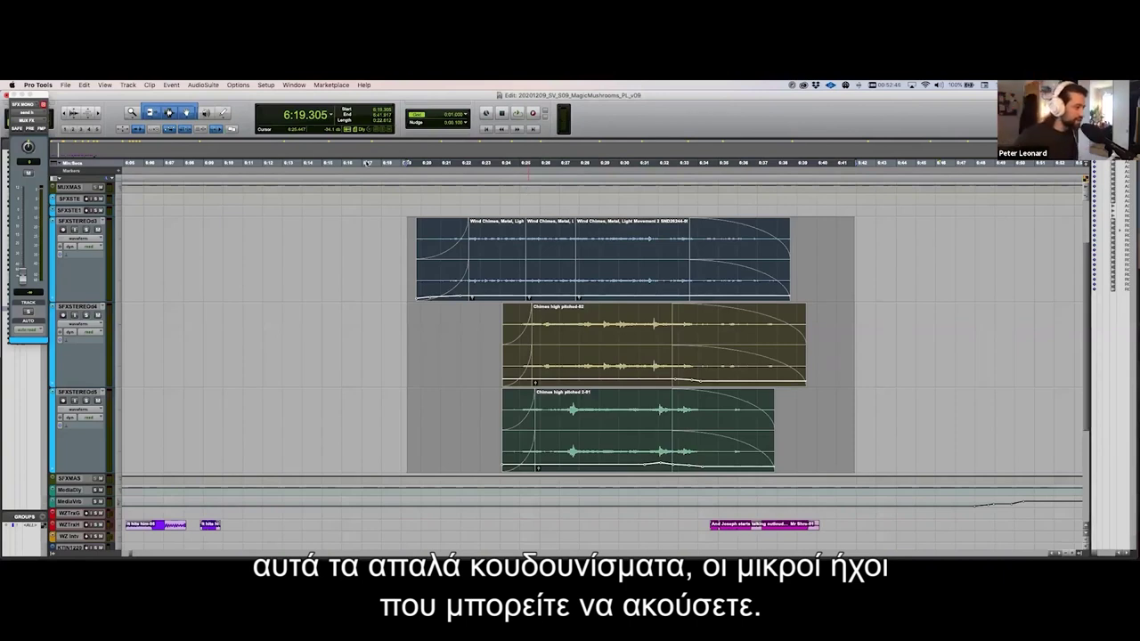
click(403, 233)
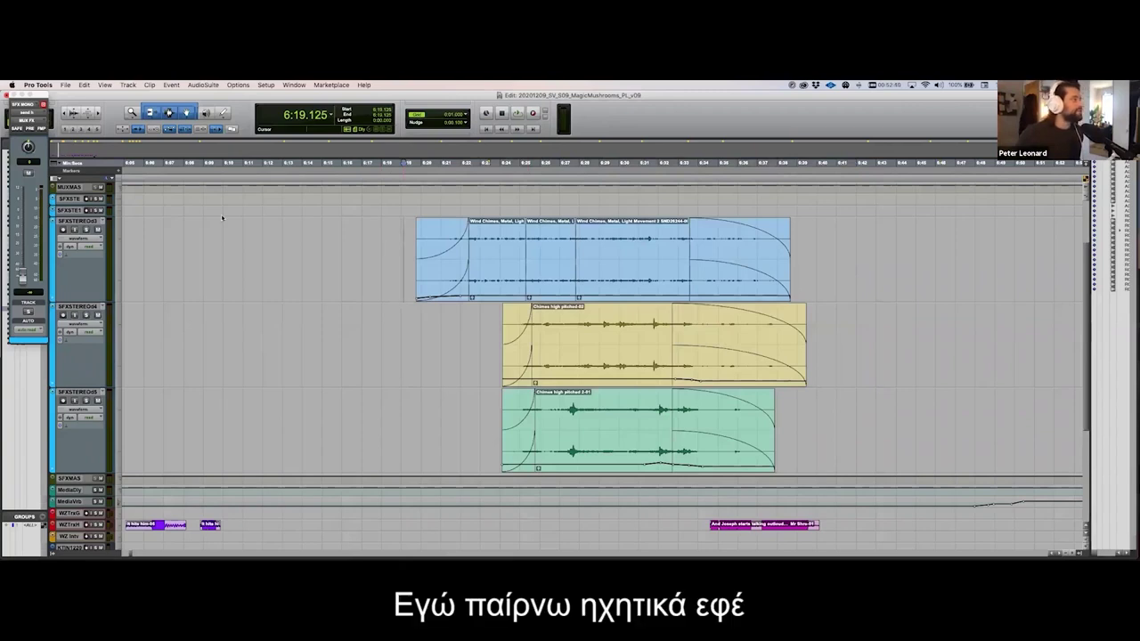
scroll(223, 217, down, 1)
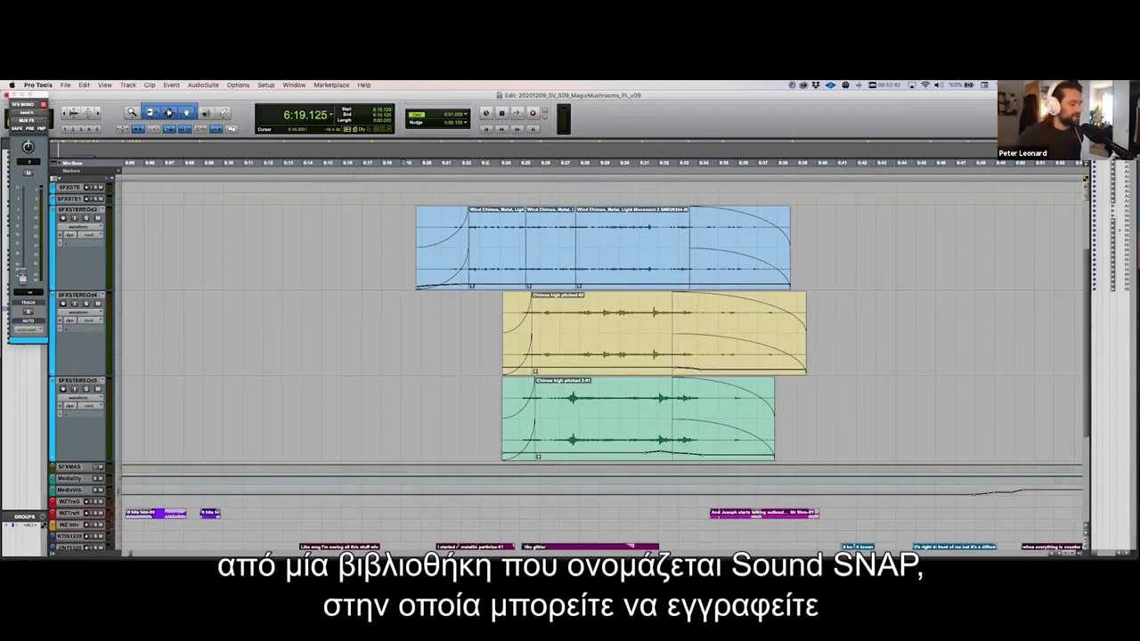
click(399, 235)
click(400, 234)
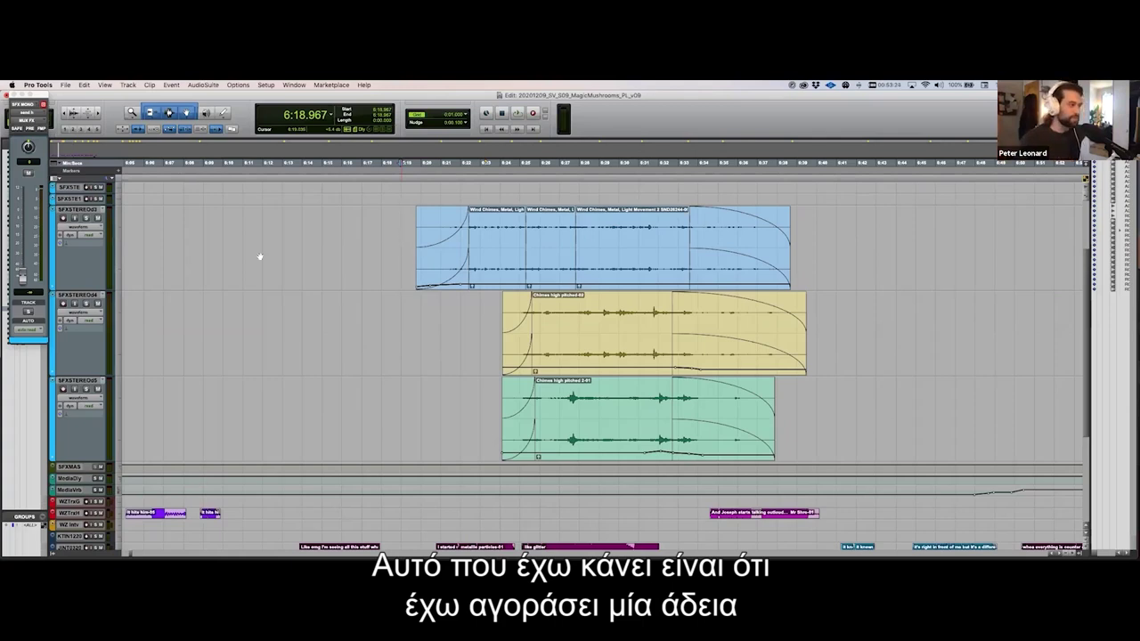
click(393, 227)
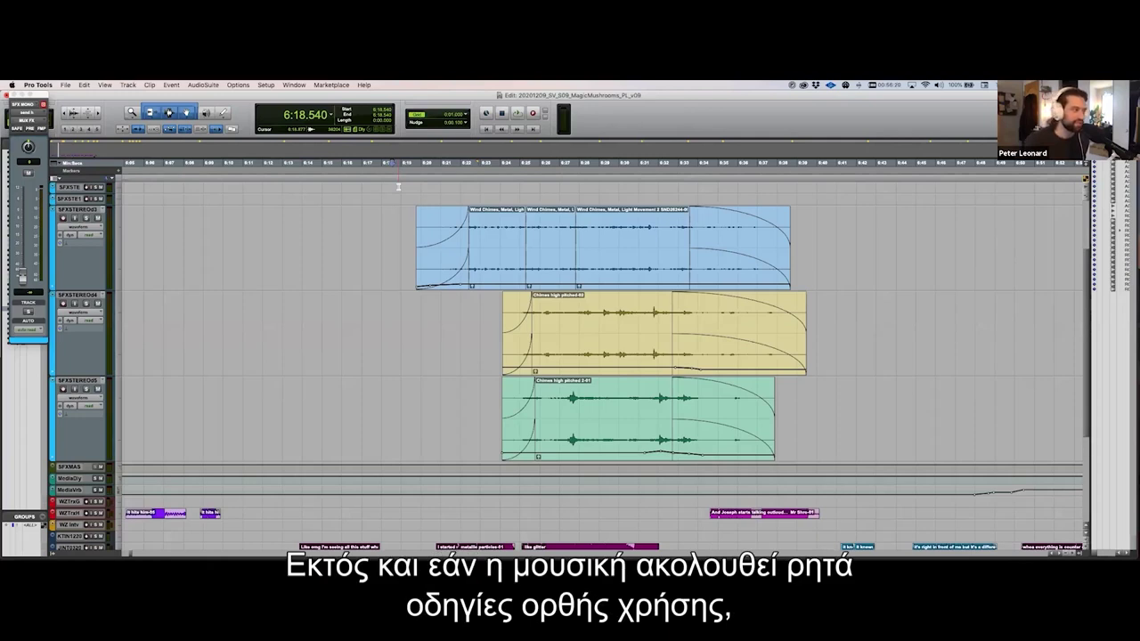
click(399, 216)
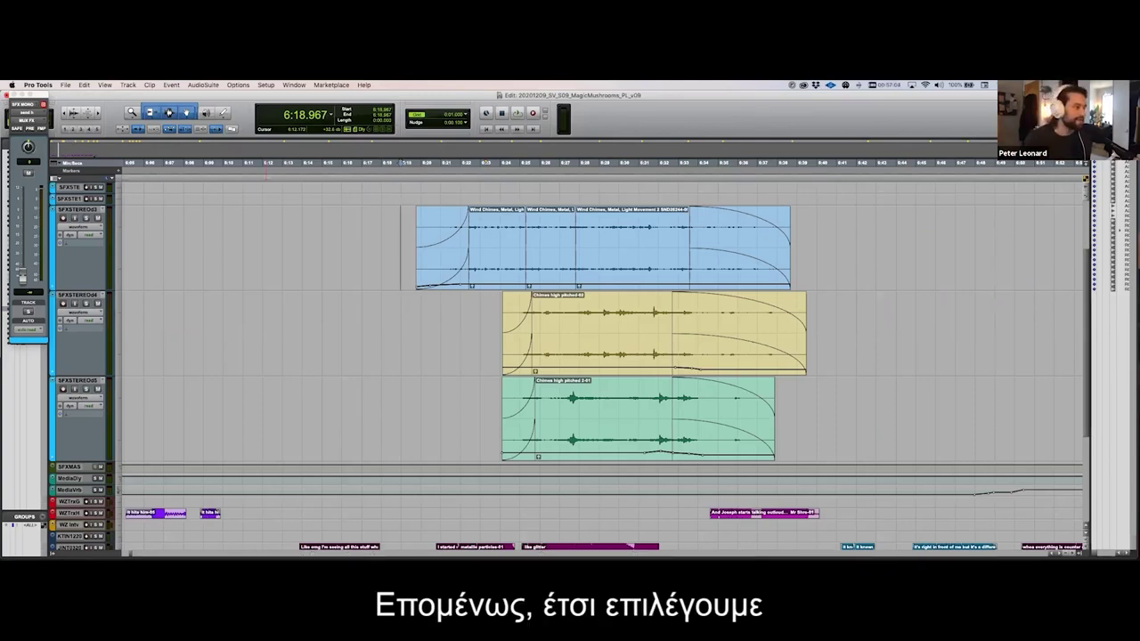
click(394, 229)
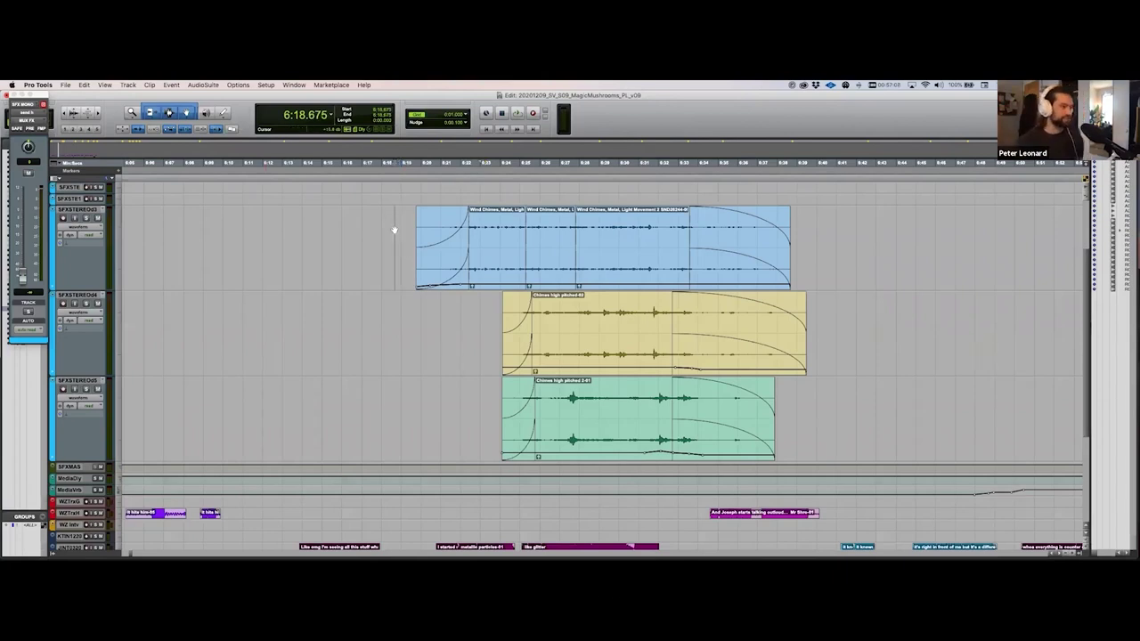
Step: Shrink the tracks back to compact height and highlight the Wind Chimes clips from 6:17.280 to 6:40.500 within the wider episode section
key(ctrl+alt+Down)
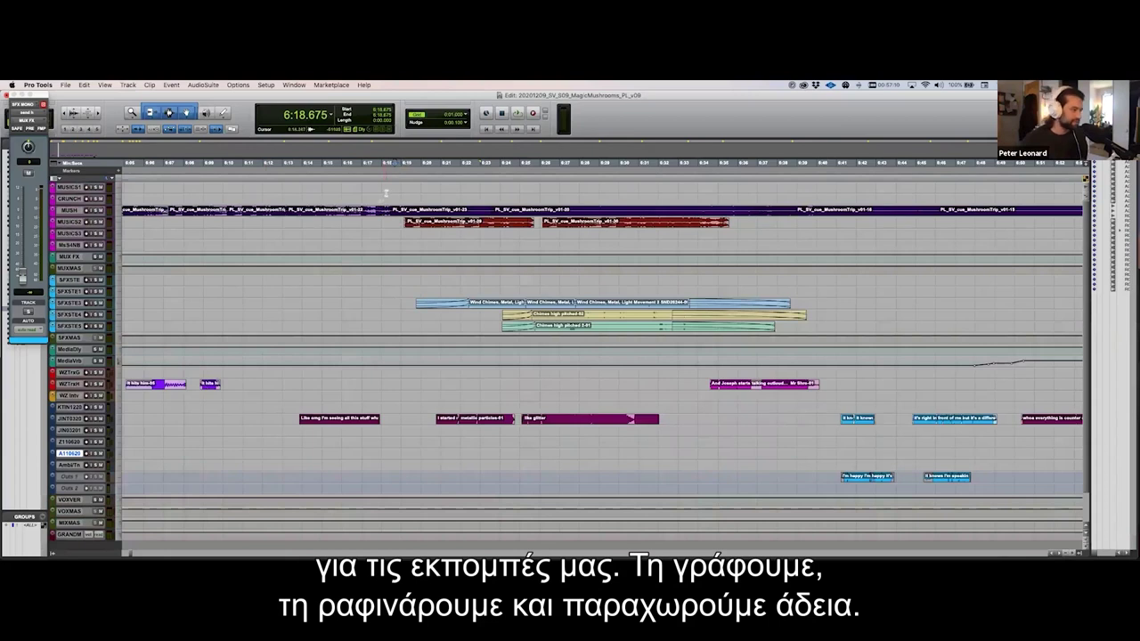
click(363, 210)
key(ctrl+bracketleft)
key(ctrl+bracketleft)
key(ctrl+bracketleft)
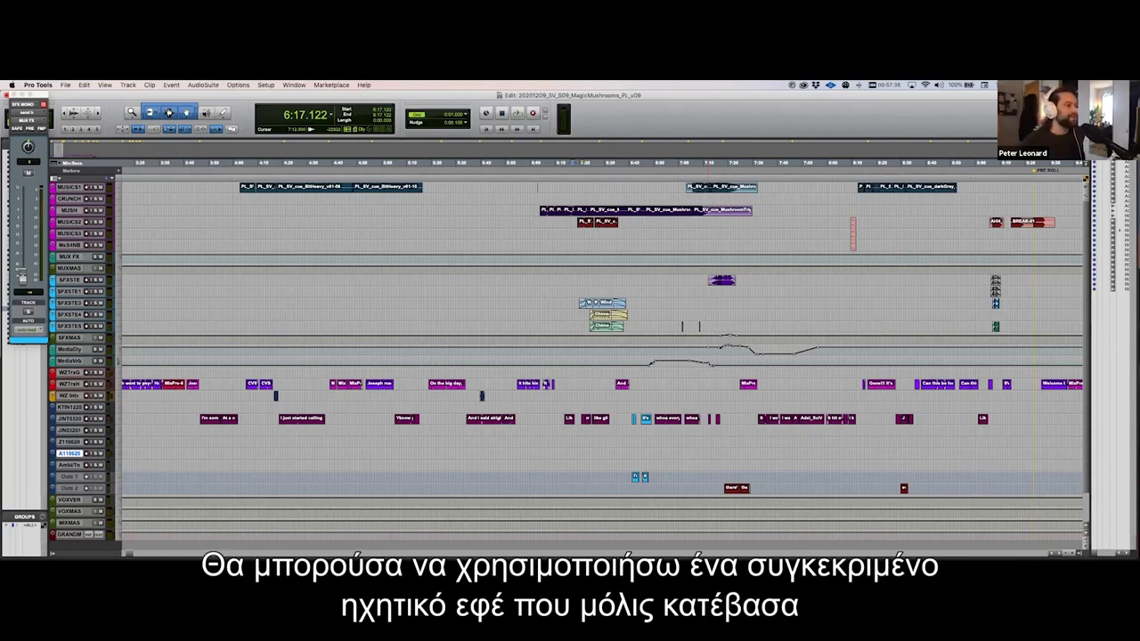
drag(572, 303, 630, 304)
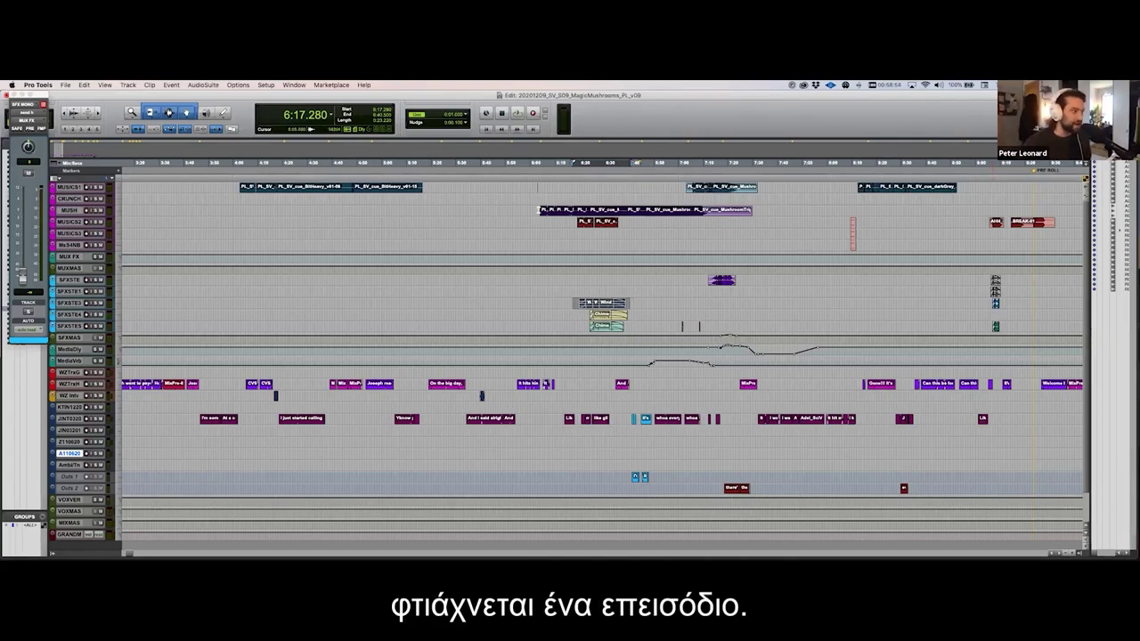
click(581, 303)
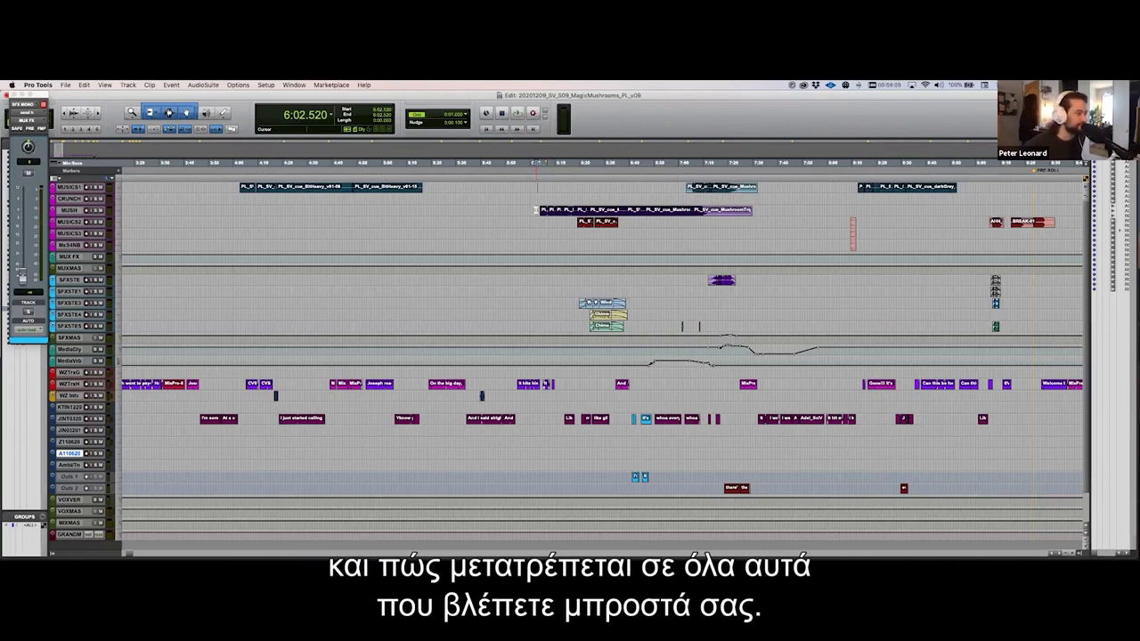
Step: Show the whole episode timeline and place the edit cursor just before the first dialogue clips at 0:46.080
key(super+bracketleft)
key(super+bracketleft)
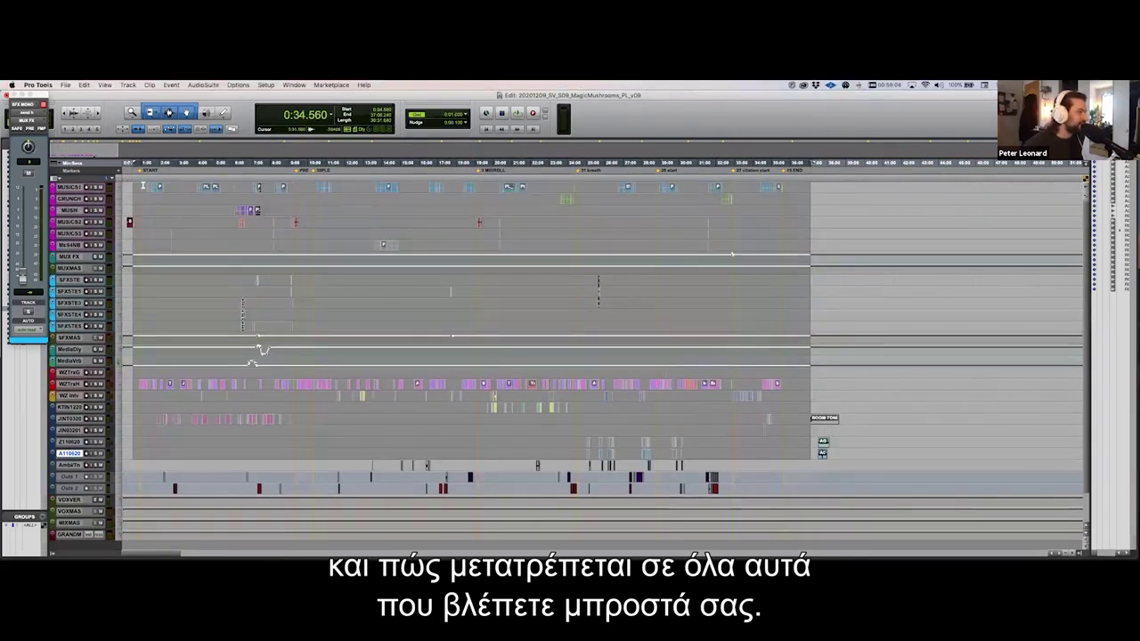
click(143, 185)
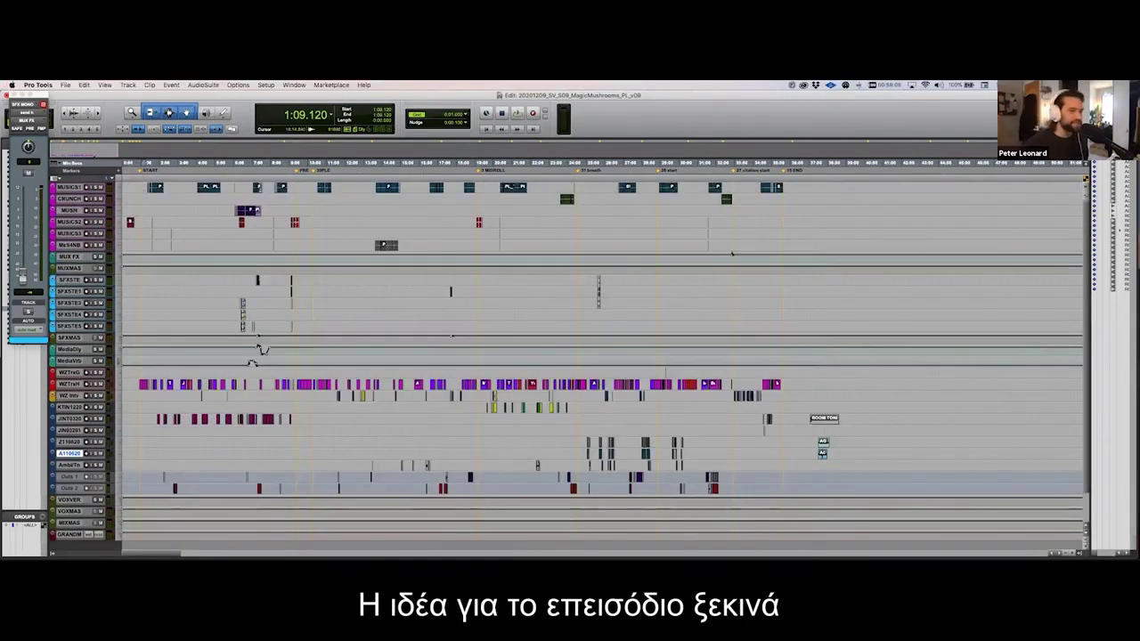
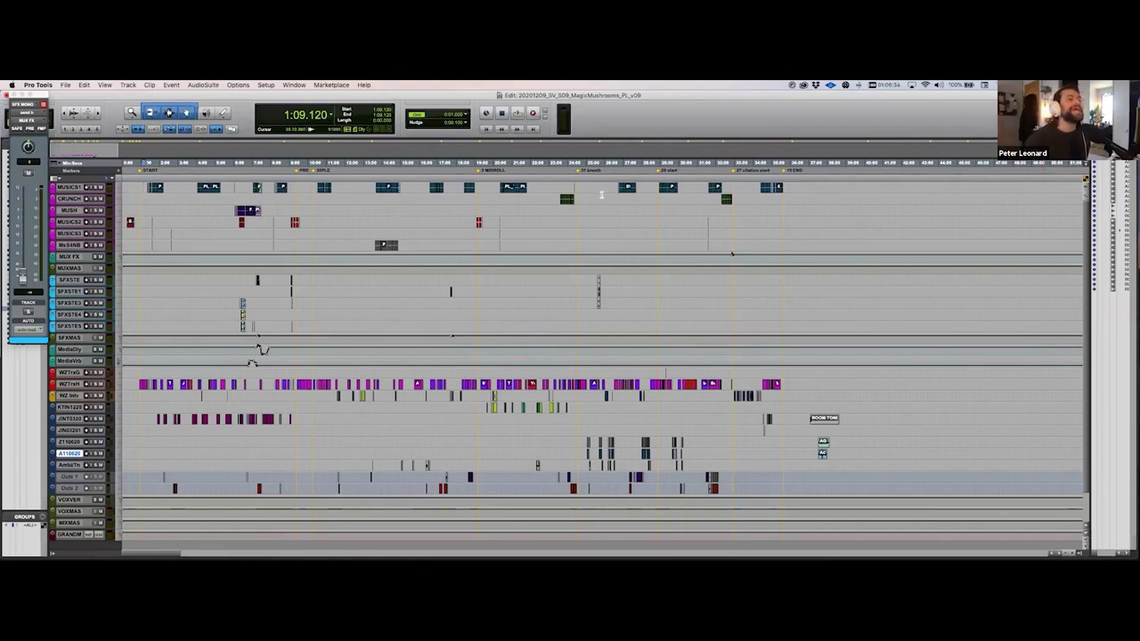
drag(211, 501, 134, 384)
click(134, 384)
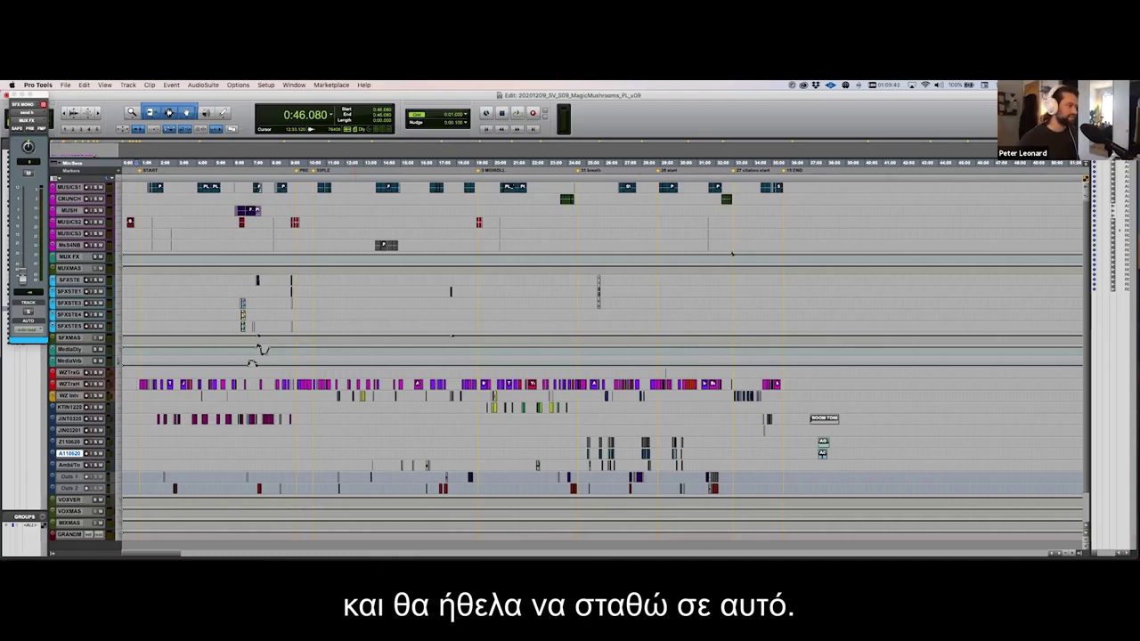
Step: Zoom in around 7:37.920 and highlight the interview clips on JINT0320 following the mushroom trip, from 7:30.630 to about 8:13
click(264, 176)
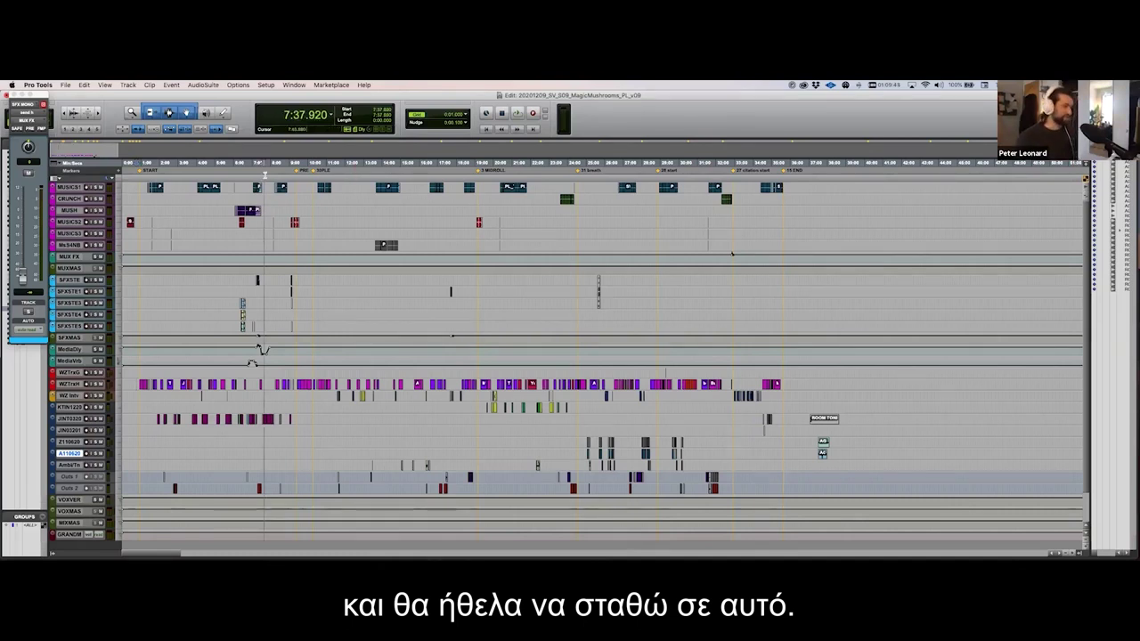
key(super+bracketright)
key(super+bracketright)
key(super+bracketright)
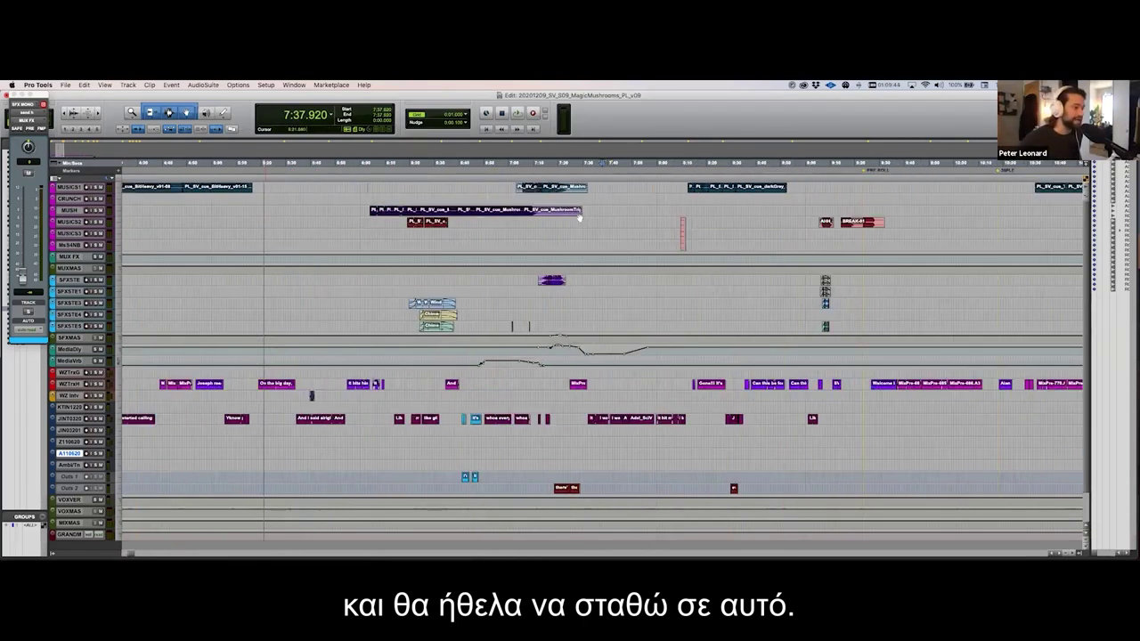
key(super+bracketright)
drag(566, 406, 776, 432)
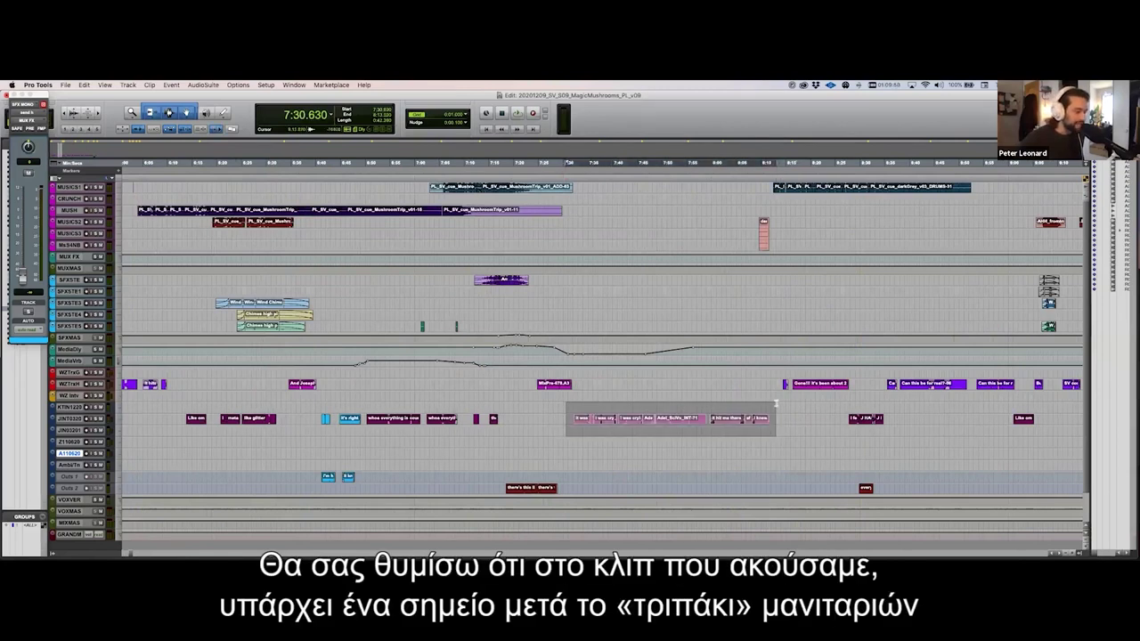
Step: Highlight the bare stretch over the interview clips from 7:32.340 to 8:12.210, and place the edit cursor at 7:31.890
click(564, 291)
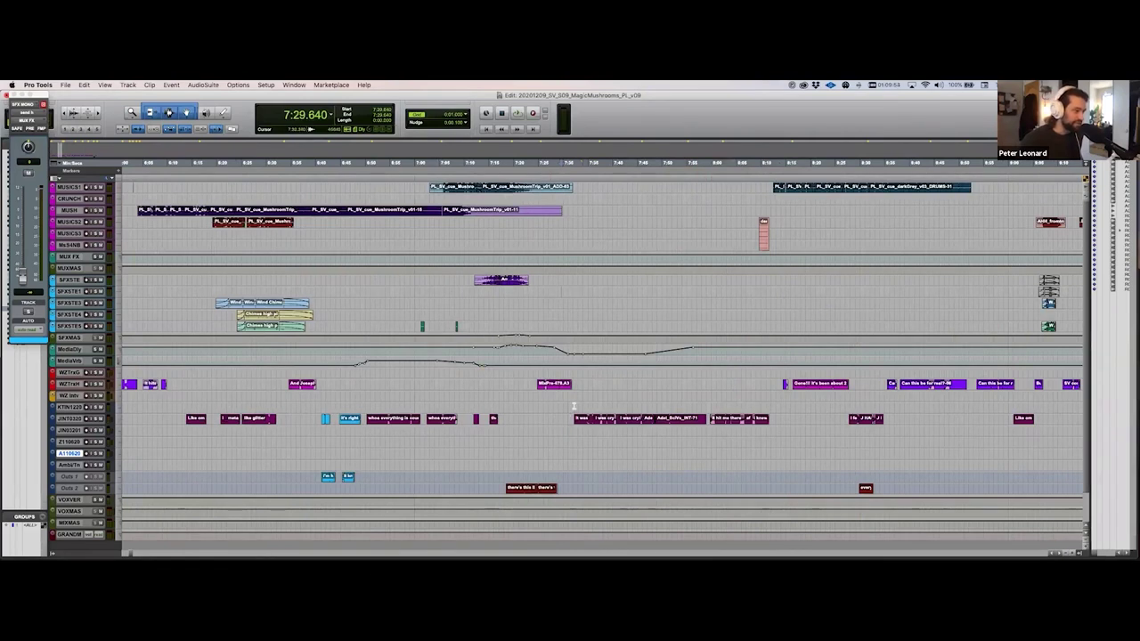
drag(575, 407, 771, 410)
key(space)
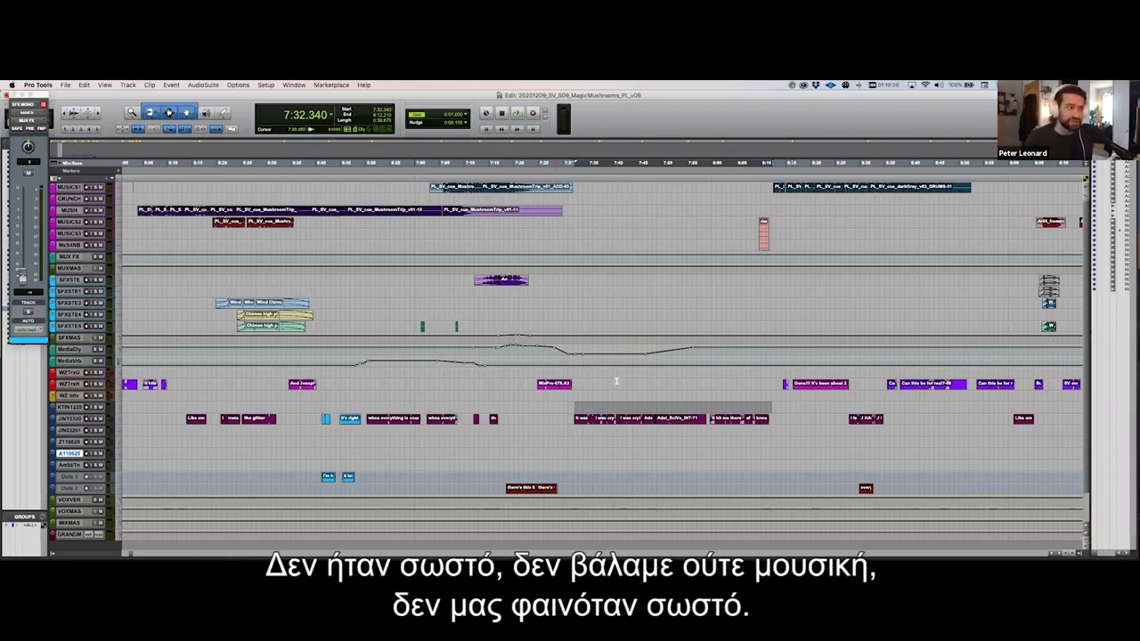
click(572, 407)
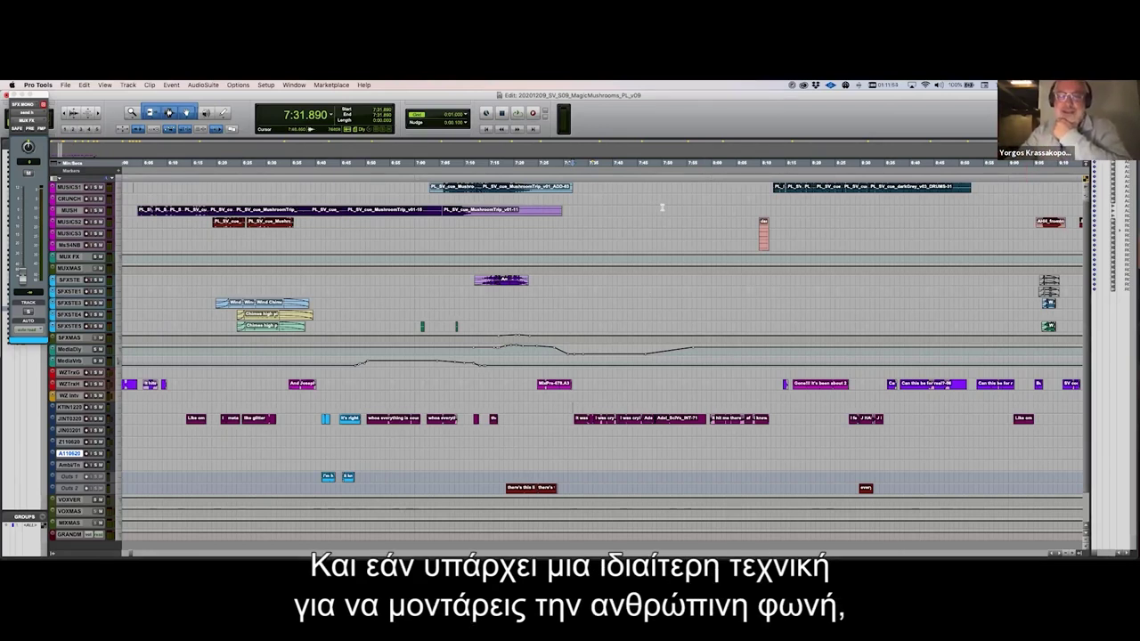
Step: Delete the "dark grey drums" placeholder clip at 8:09.591 on the music tracks
scroll(662, 207, right, 5)
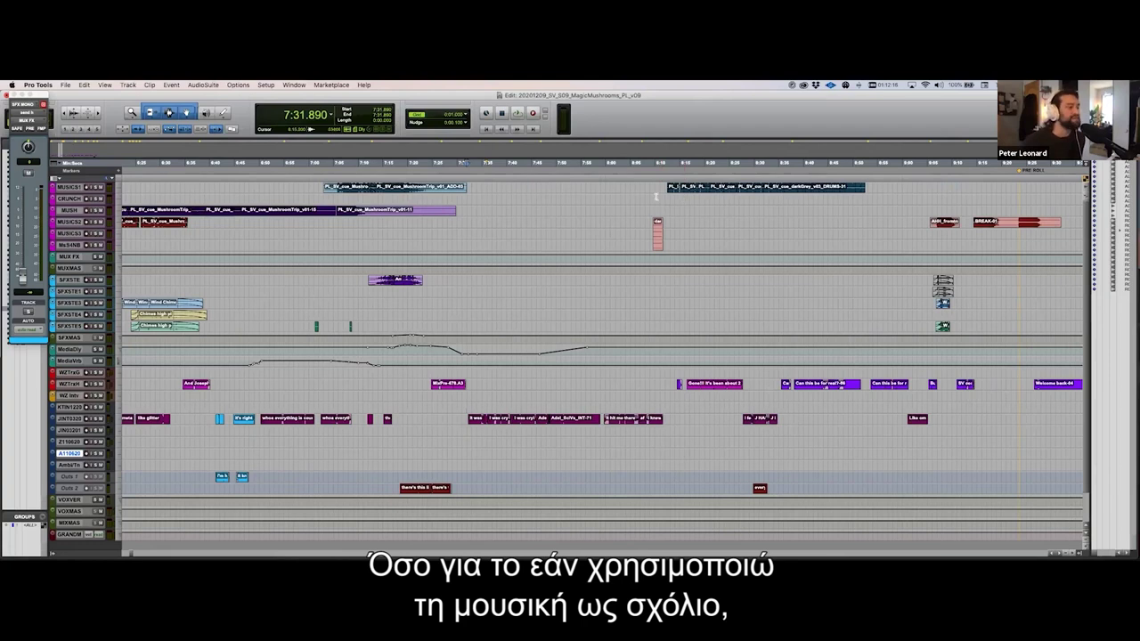
scroll(666, 187, right, 5)
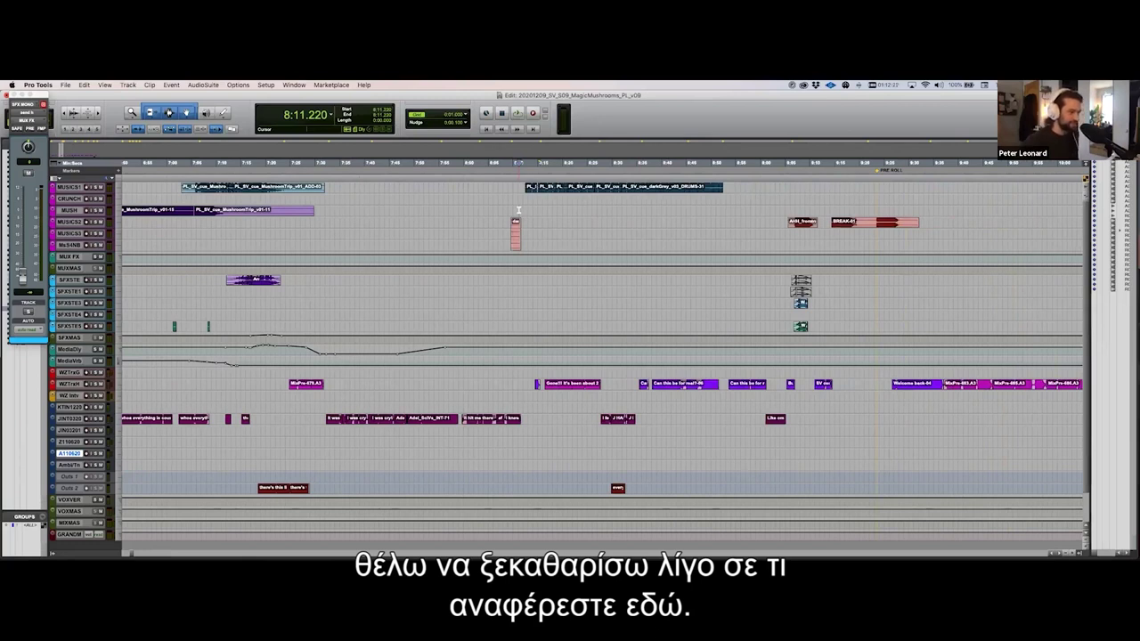
scroll(517, 214, up, 6)
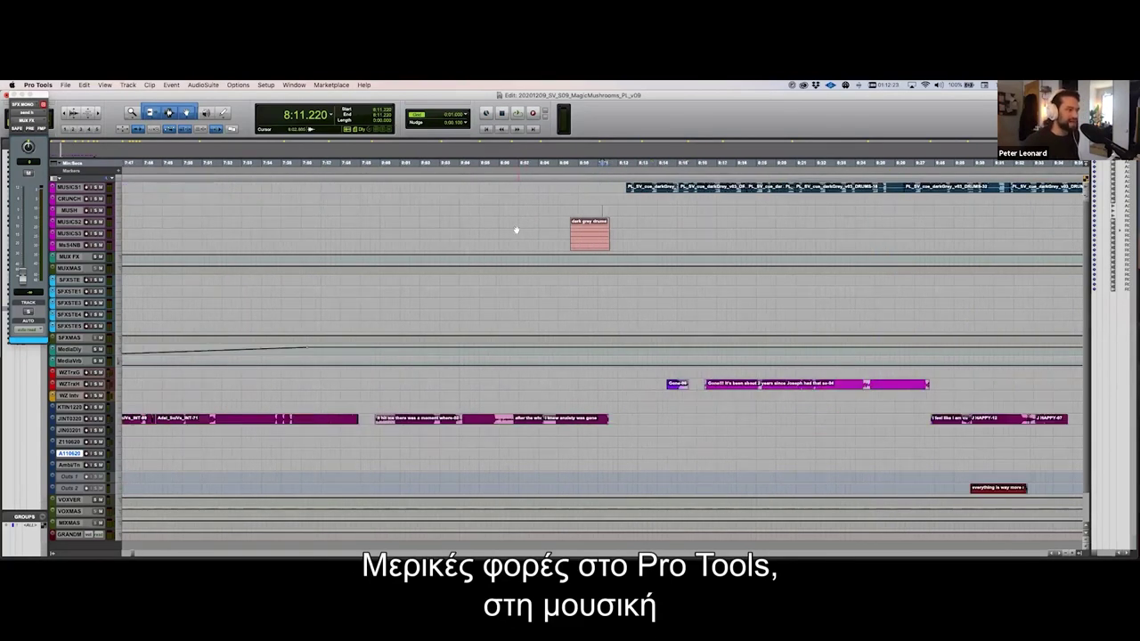
click(568, 239)
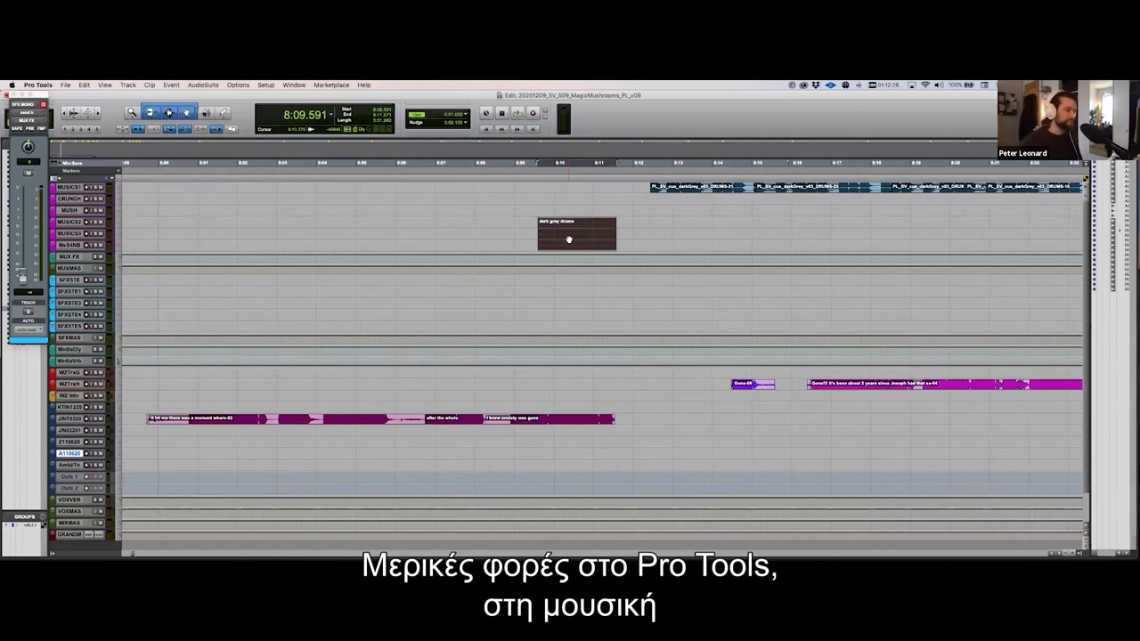
key(Delete)
Step: Create an empty clip group on MUSICS2 from 8:09.498 to 8:12.433 and name it "adjust this sound here"
mouse_move(627, 225)
mouse_down()
mouse_move(532, 233)
mouse_move(650, 220)
mouse_up()
key(alt+shift+3)
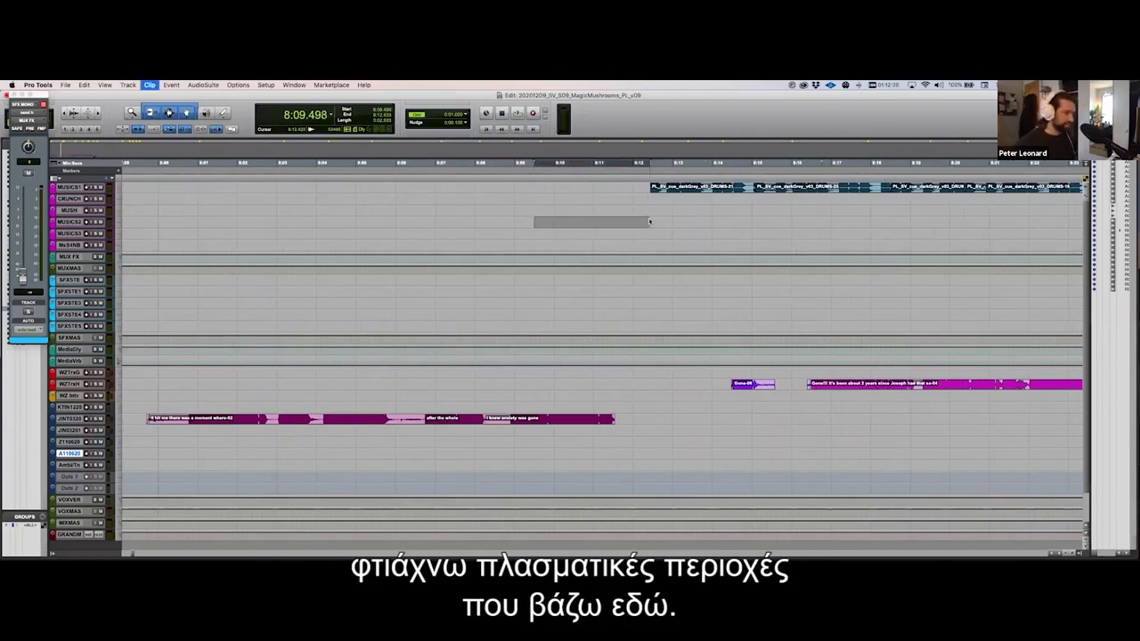
double_click(615, 222)
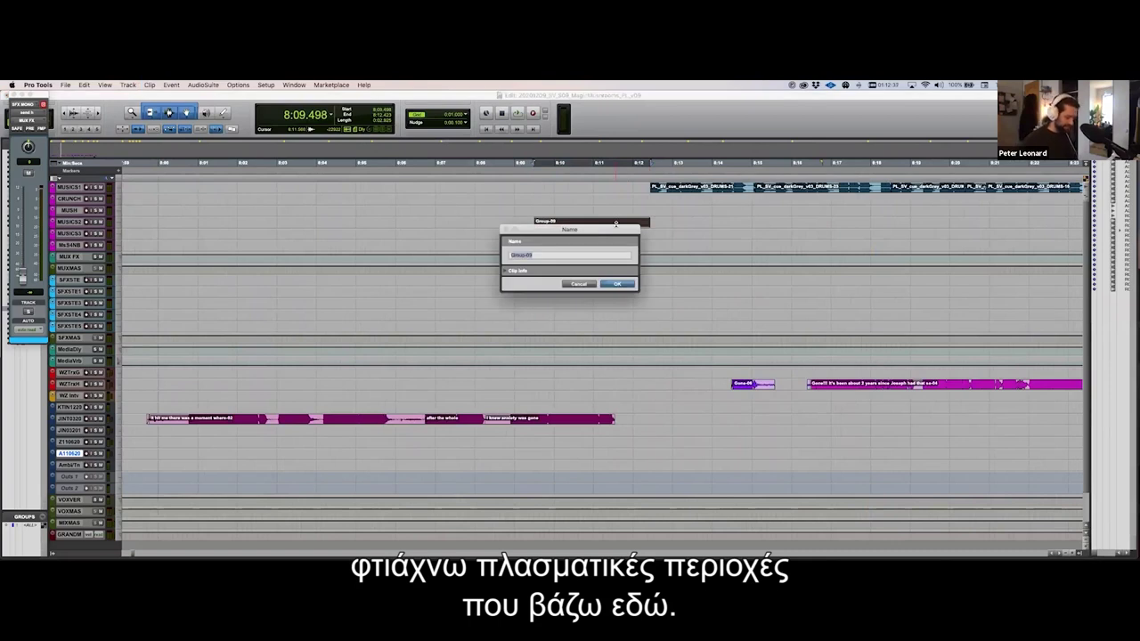
text(adjust this)
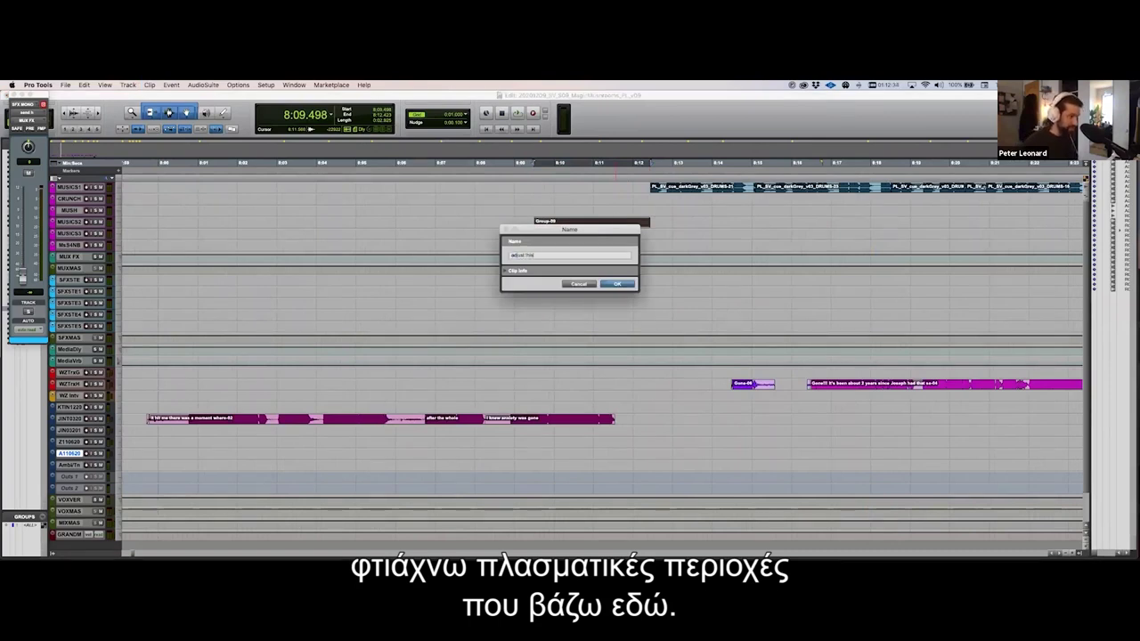
text( sound here)
key(Return)
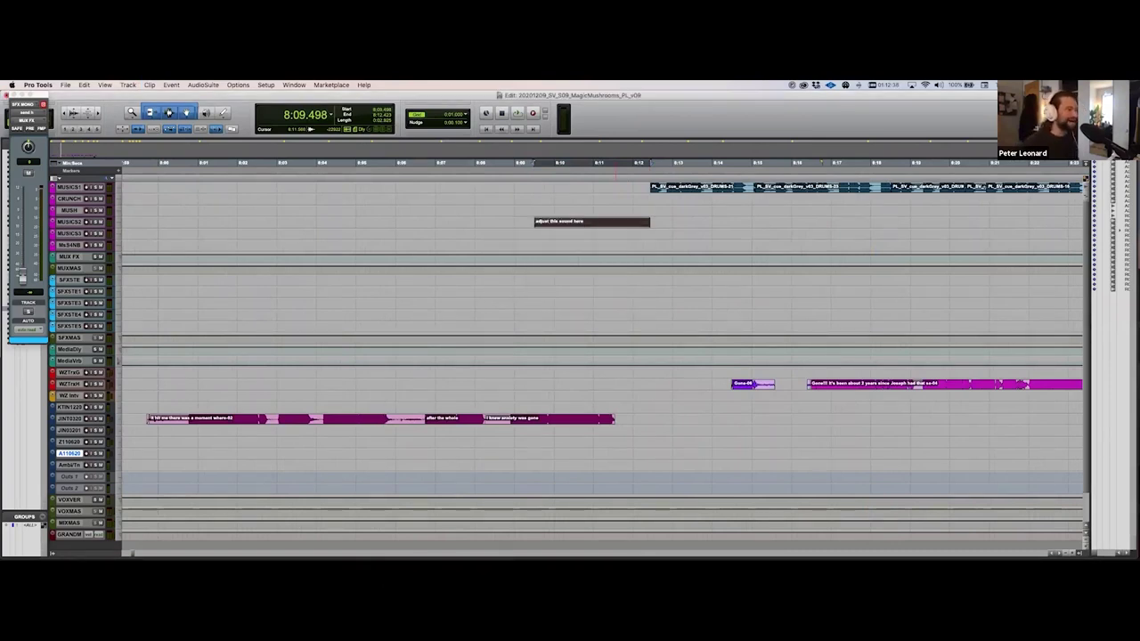
Step: Highlight around the "adjust this sound here" placeholder and delete that clip group
drag(527, 221, 525, 222)
mouse_move(651, 222)
mouse_down()
mouse_move(695, 222)
mouse_move(657, 222)
mouse_up()
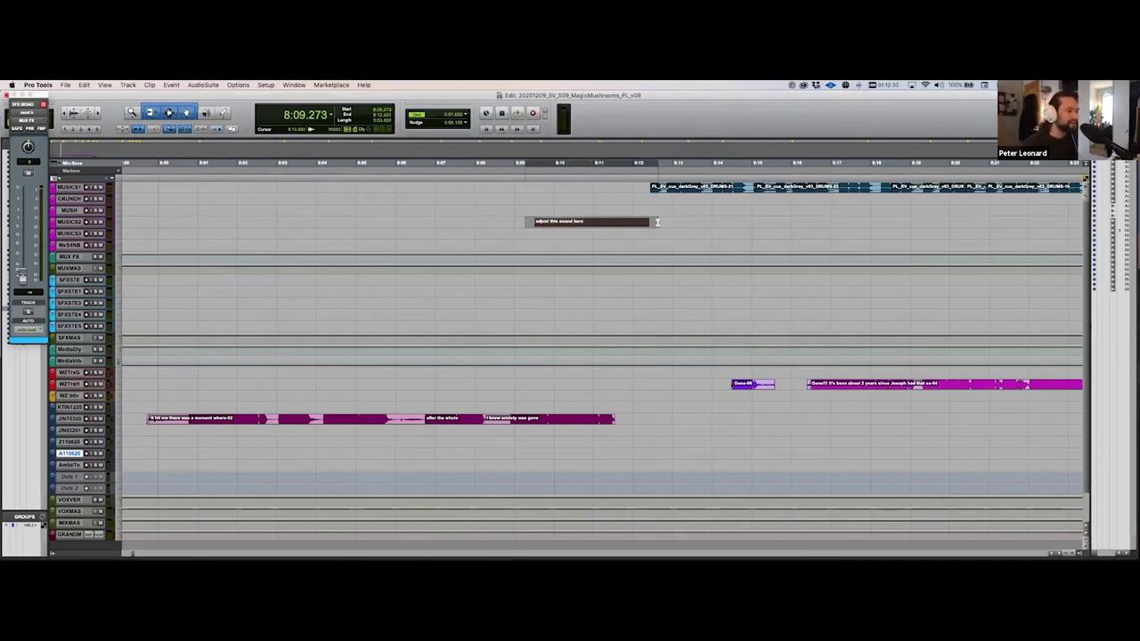
click(628, 223)
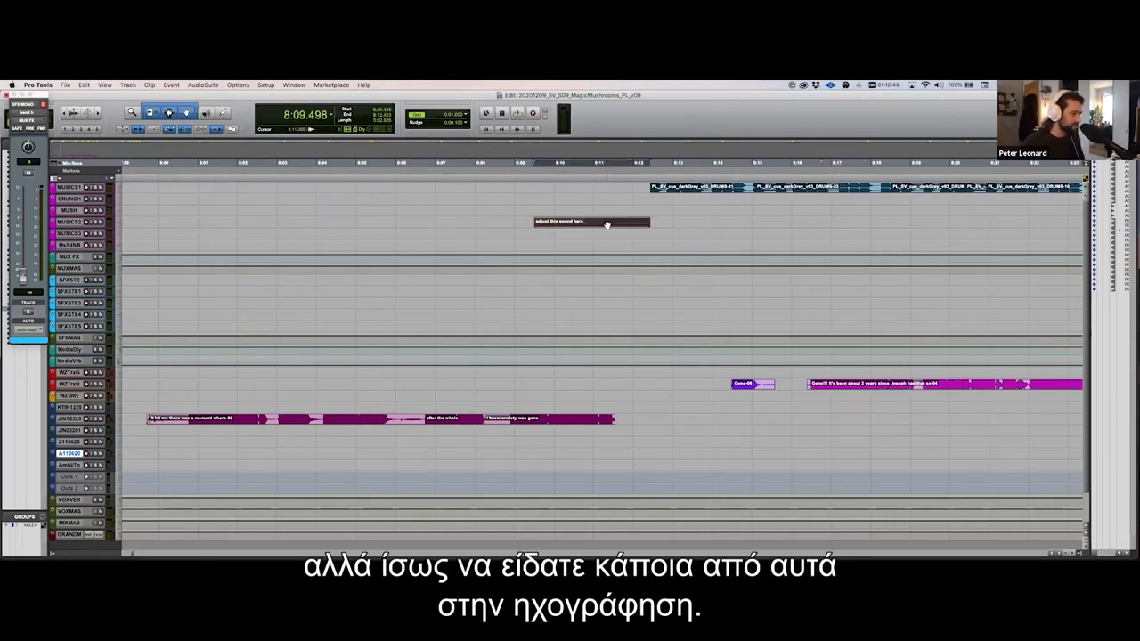
key(Delete)
Step: Go back to the small placeholder clip on MUSICS3 near 2:38 and highlight it from 2:37.680 to about 2:39
scroll(595, 213, left, 10)
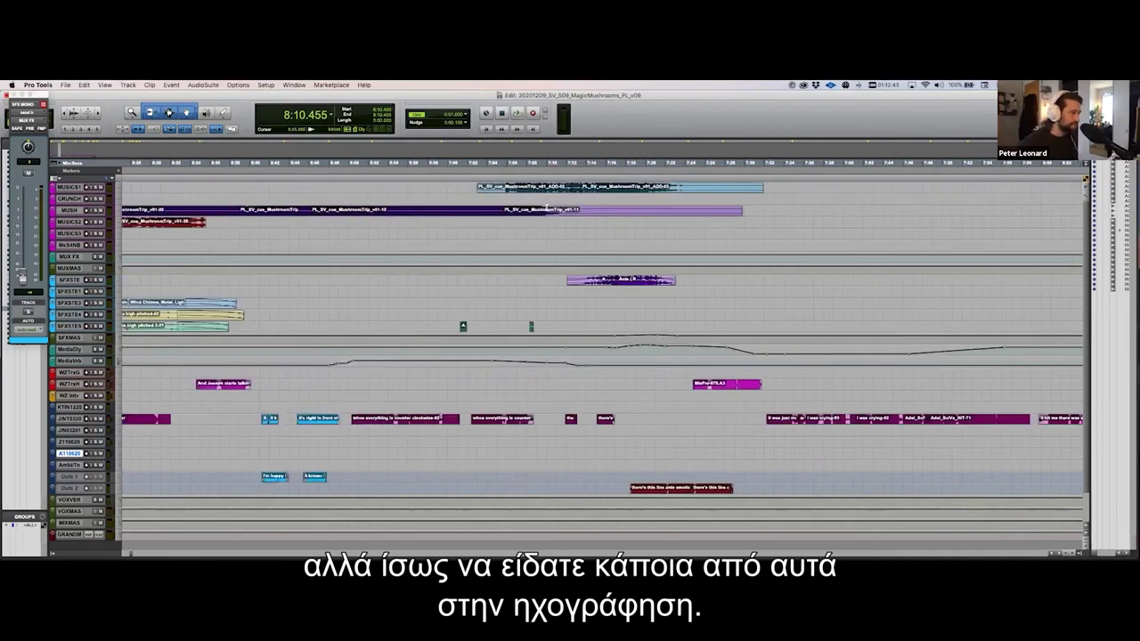
scroll(546, 210, left, 15)
click(624, 234)
scroll(616, 229, up, 2)
scroll(588, 241, up, 3)
click(560, 244)
scroll(557, 240, down, 2)
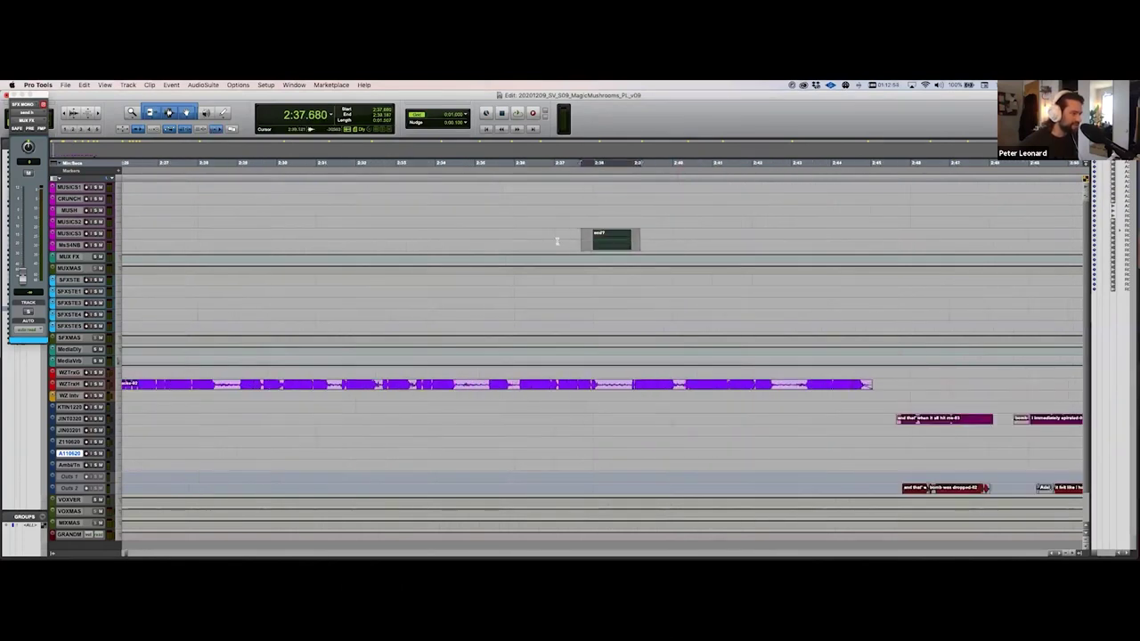
Step: Highlight the spot where the PressStart cue ends from 2:12.435, and place the edit cursor at 4:59.475
scroll(557, 240, down, 3)
scroll(699, 230, right, 1)
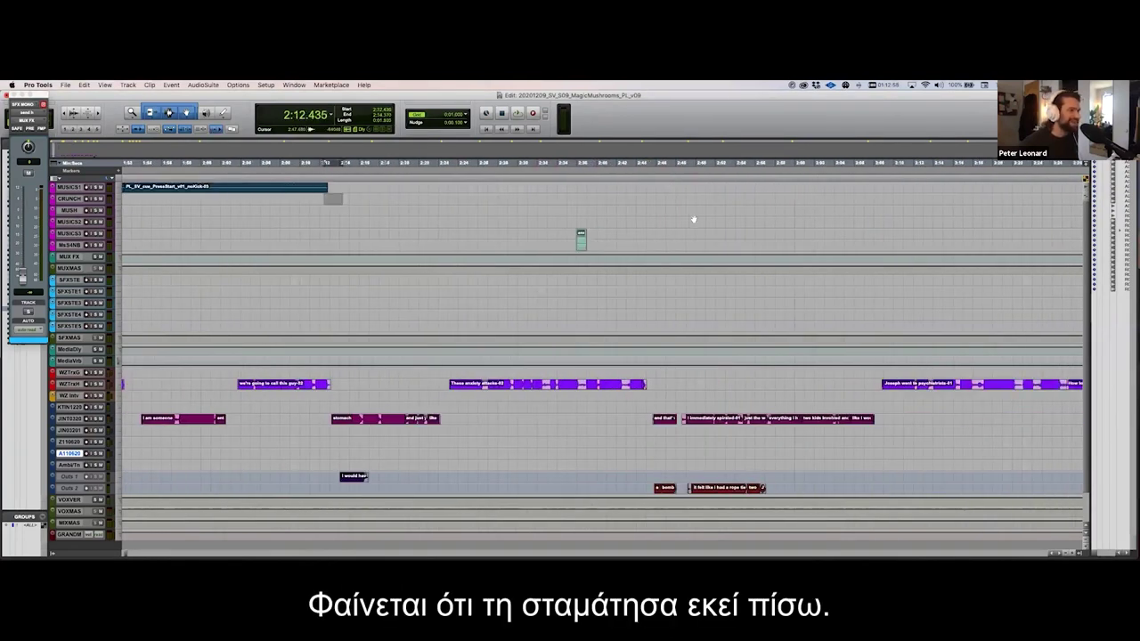
scroll(694, 220, right, 10)
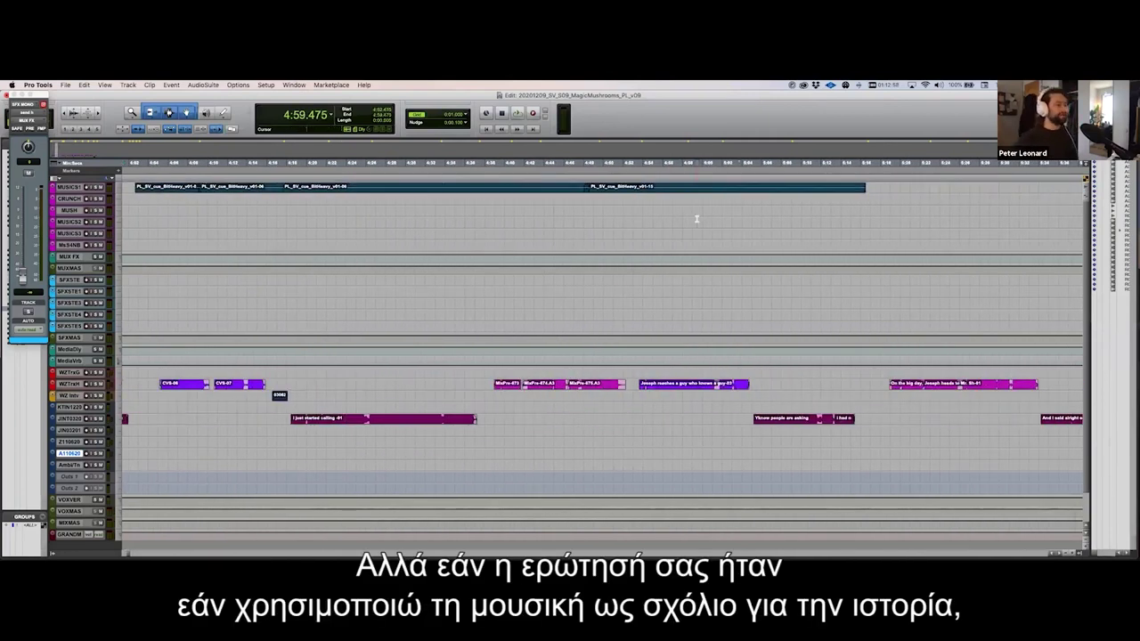
scroll(689, 227, right, 6)
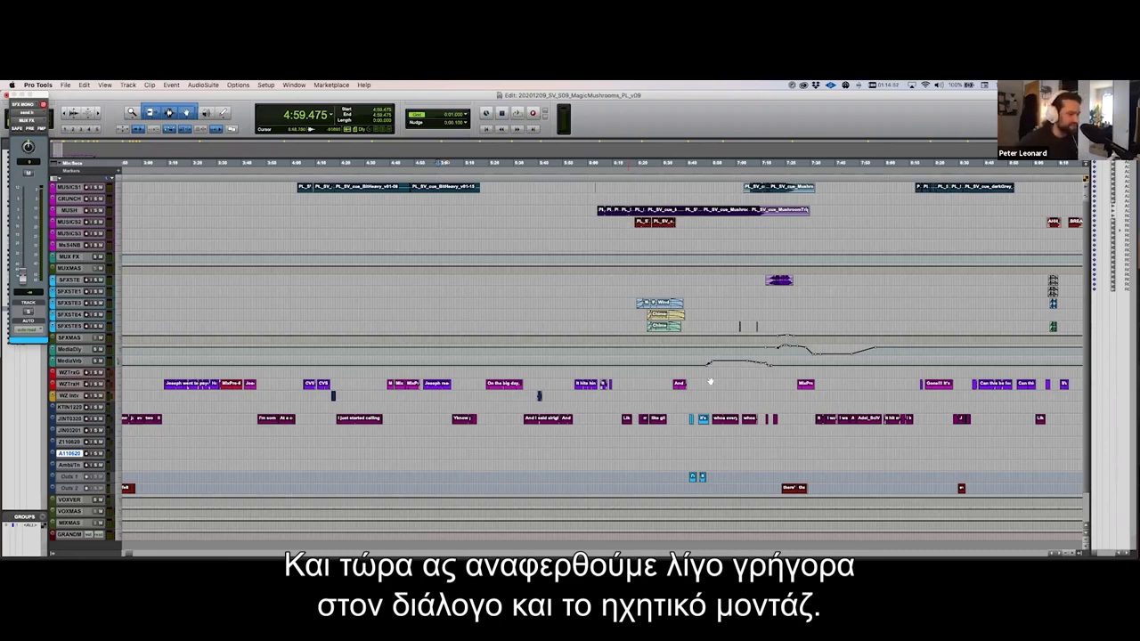
Step: Find the heavily edited expert interview passage and highlight its clips on A110620 from 28:00.660 to about 28:29
scroll(612, 402, left, 5)
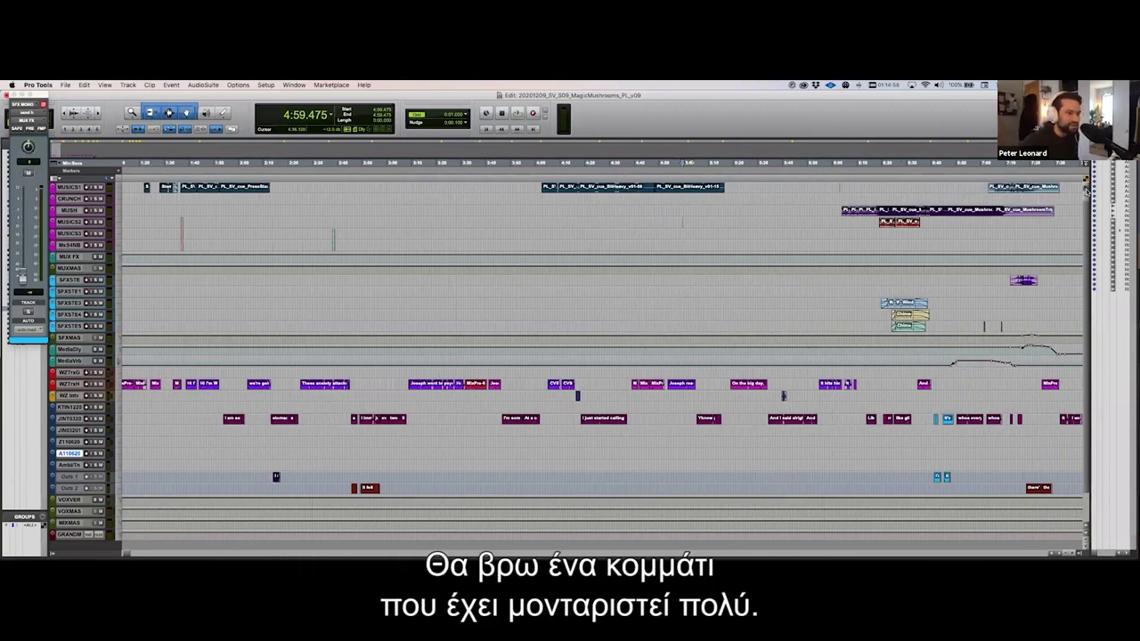
click(560, 374)
key(super+bracketleft)
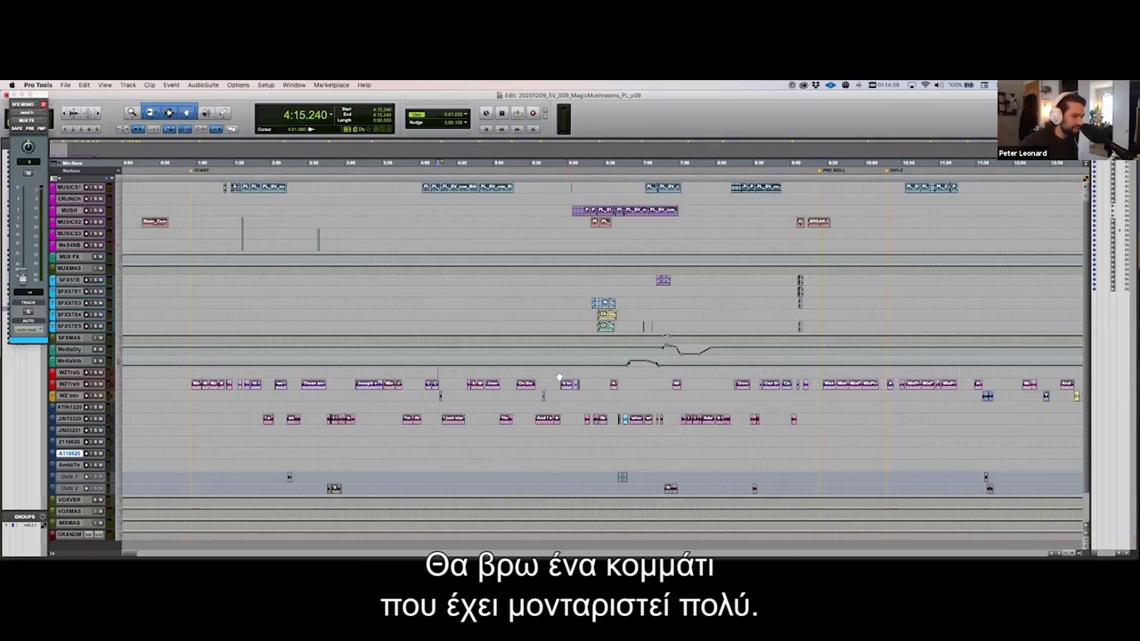
scroll(559, 376, right, 15)
scroll(560, 377, right, 5)
click(800, 432)
key(super+bracketright)
key(super+bracketright)
key(super+bracketright)
drag(472, 452, 762, 462)
Step: Enlarge the AG 110620 track and zoom in on its edited interview clips, with the edit cursor at 27:59.535
key(ctrl+Up)
key(ctrl+Up)
key(ctrl+Up)
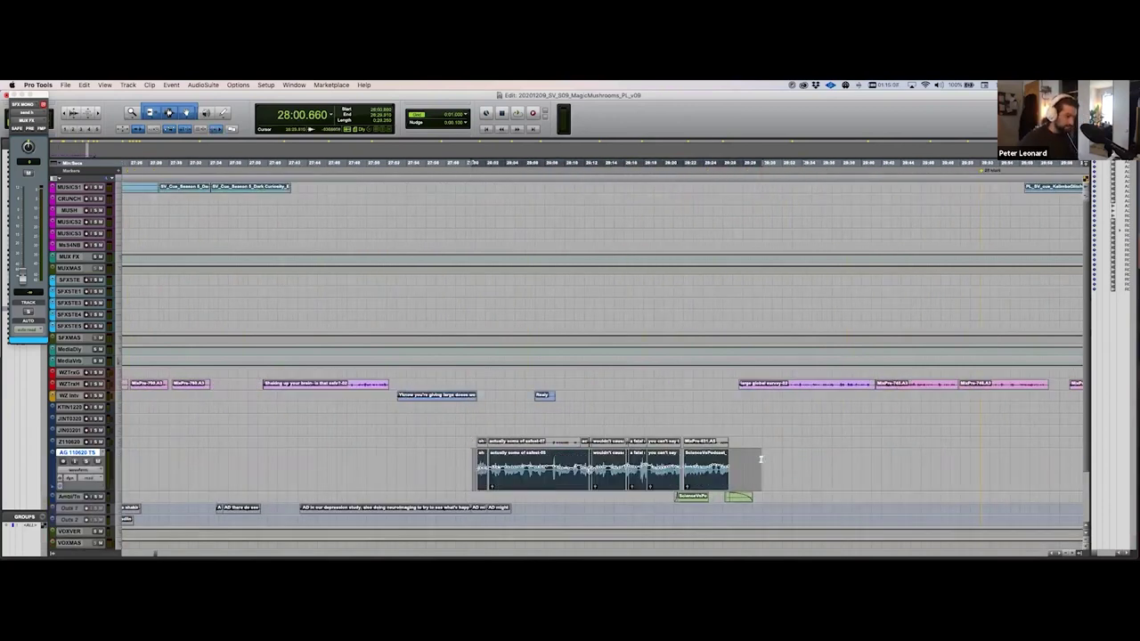
scroll(461, 418, down, 2)
key(super+bracketright)
key(super+bracketright)
key(super+bracketright)
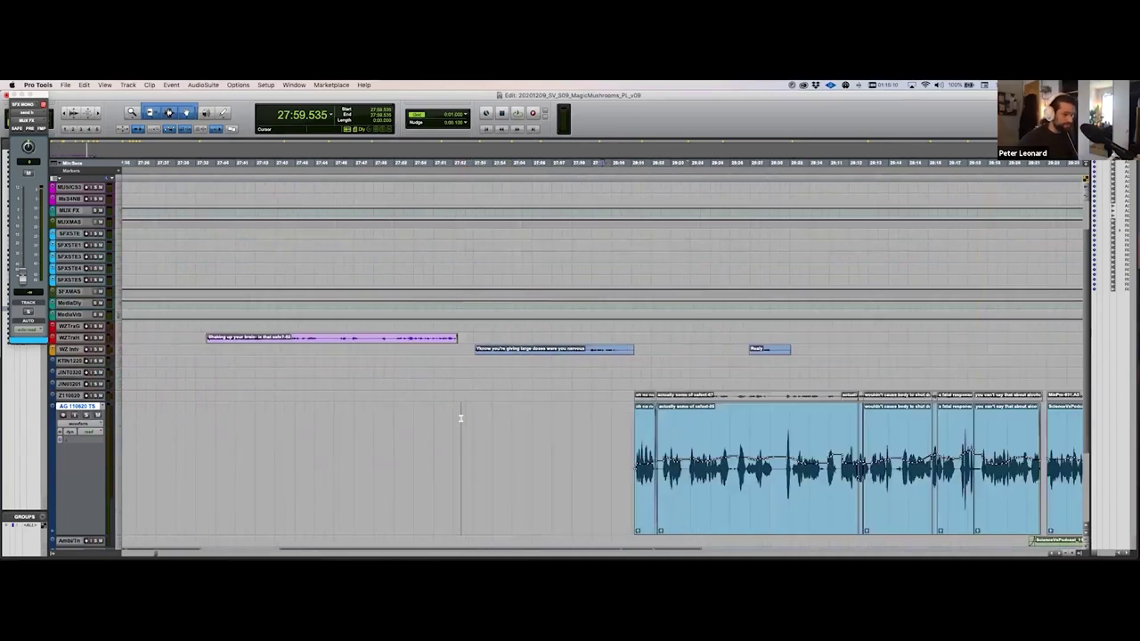
key(super+bracketleft)
scroll(827, 431, right, 5)
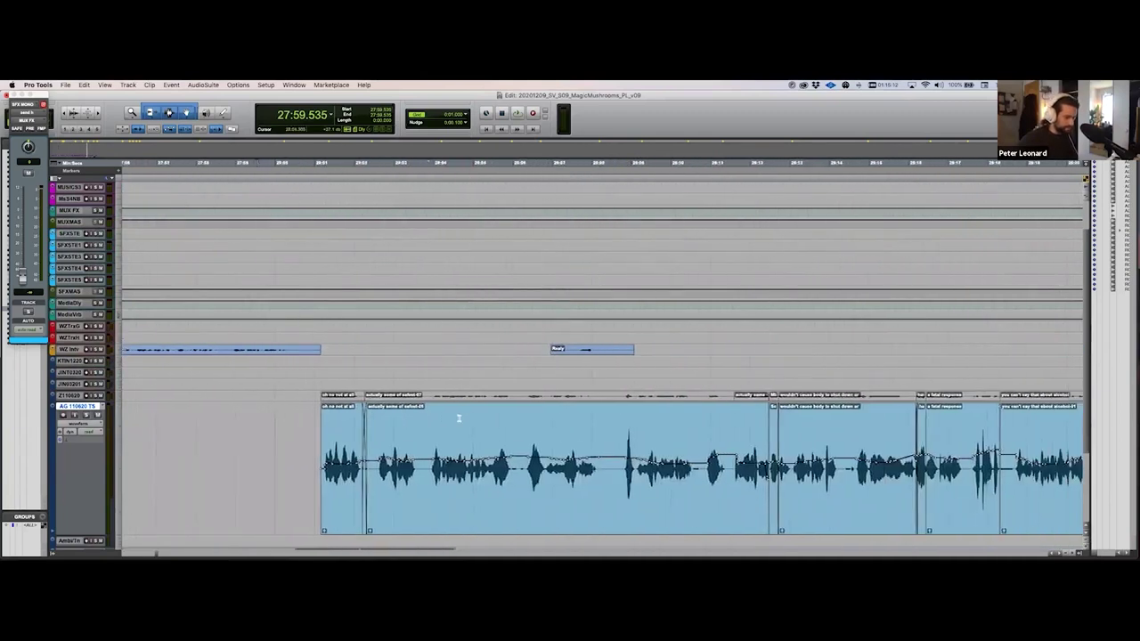
Step: Place the edit cursor at 28:17.062 and zoom in on the cut before the "you can't say that about alcohol" clip
click(827, 431)
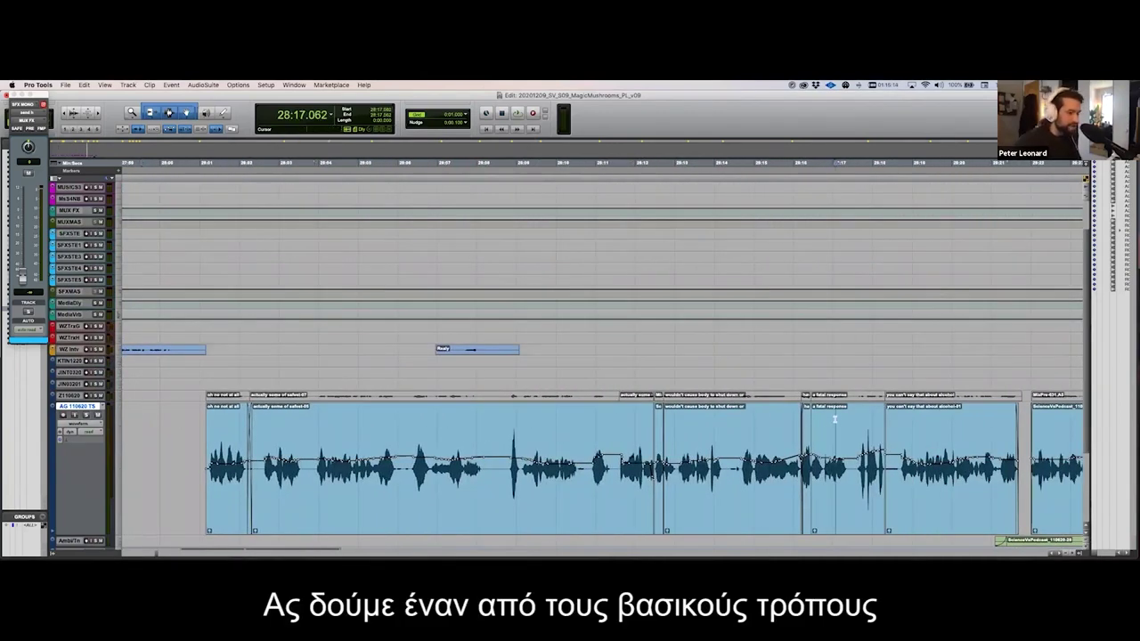
key(super+bracketright)
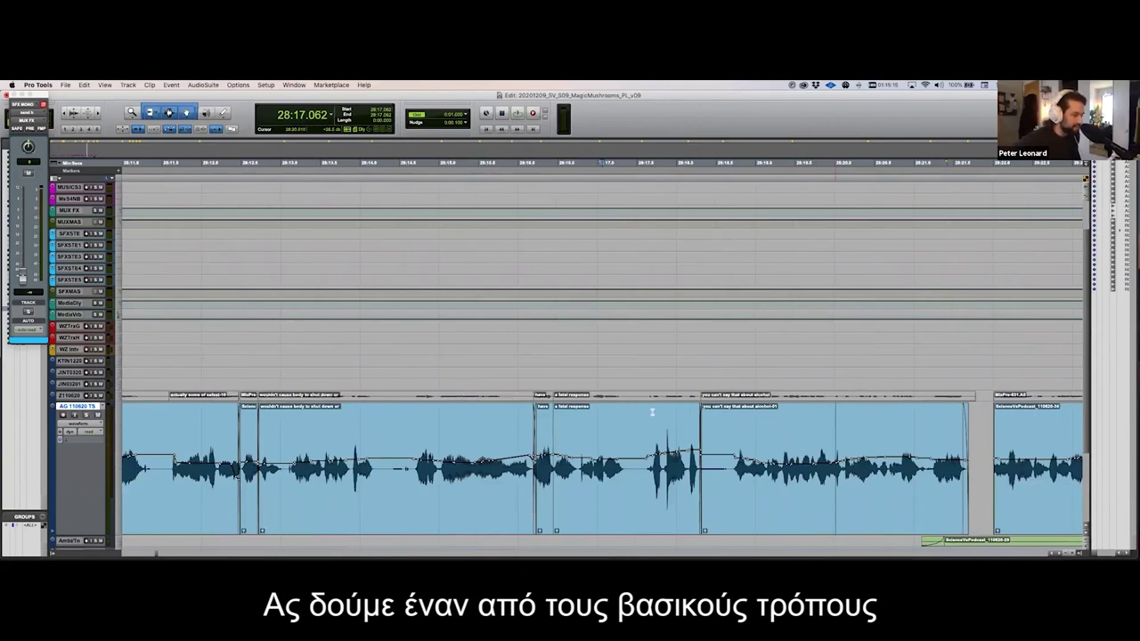
key(super+bracketright)
key(super+bracketright)
scroll(623, 411, right, 3)
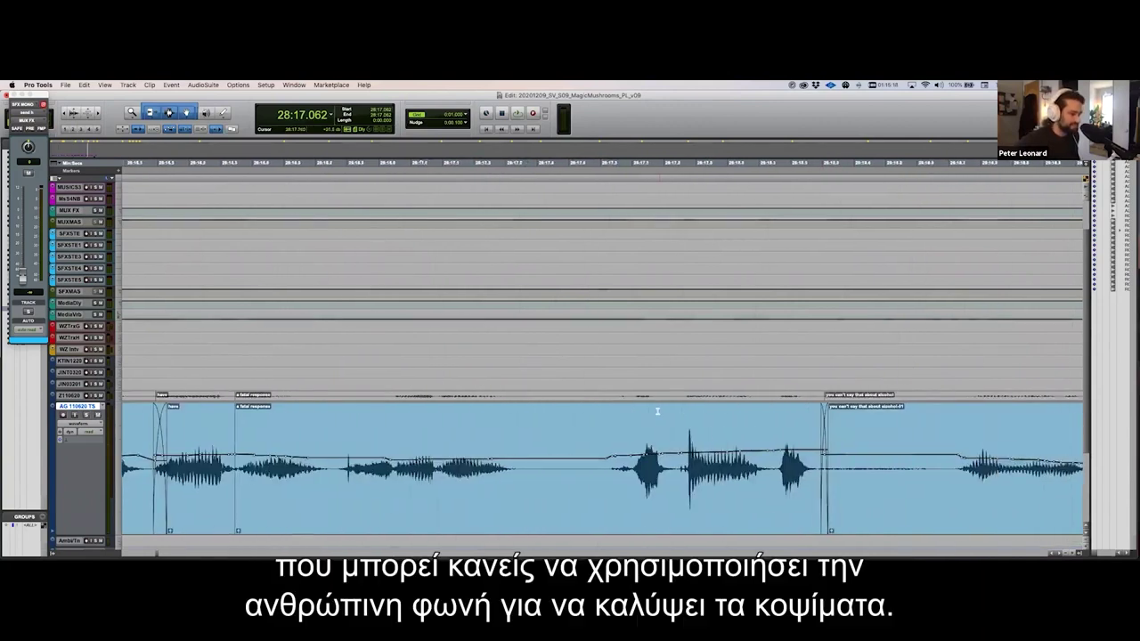
scroll(576, 411, right, 1)
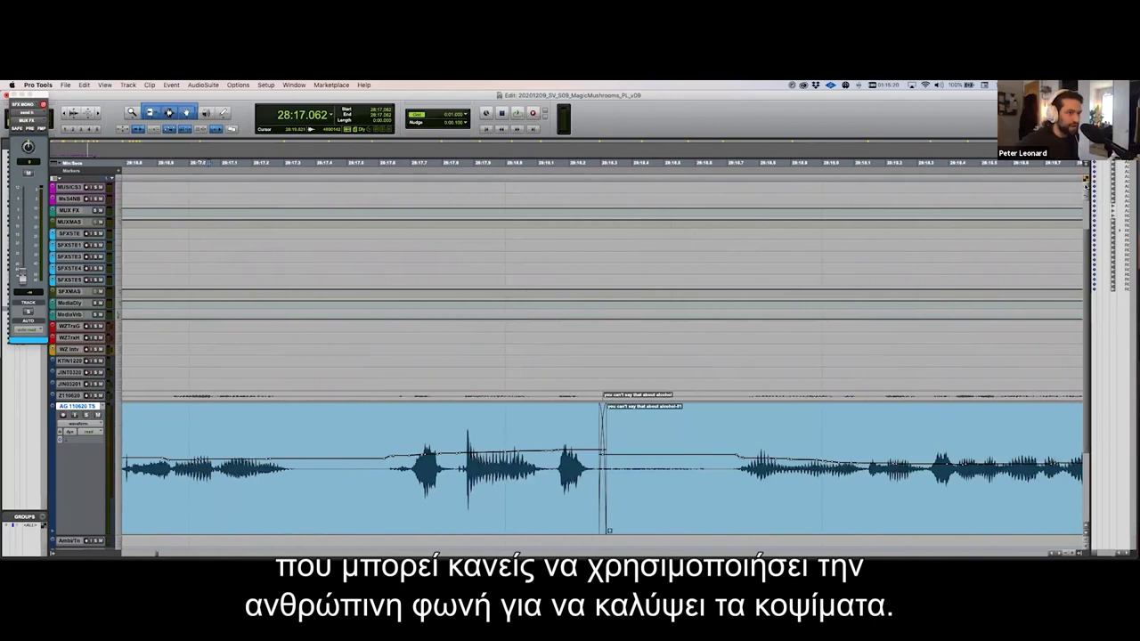
Step: Magnify the audio waveforms for a clearer view of the cut, and place the edit cursor at 28:17.532
key(super+alt+bracketright)
key(super+alt+bracketright)
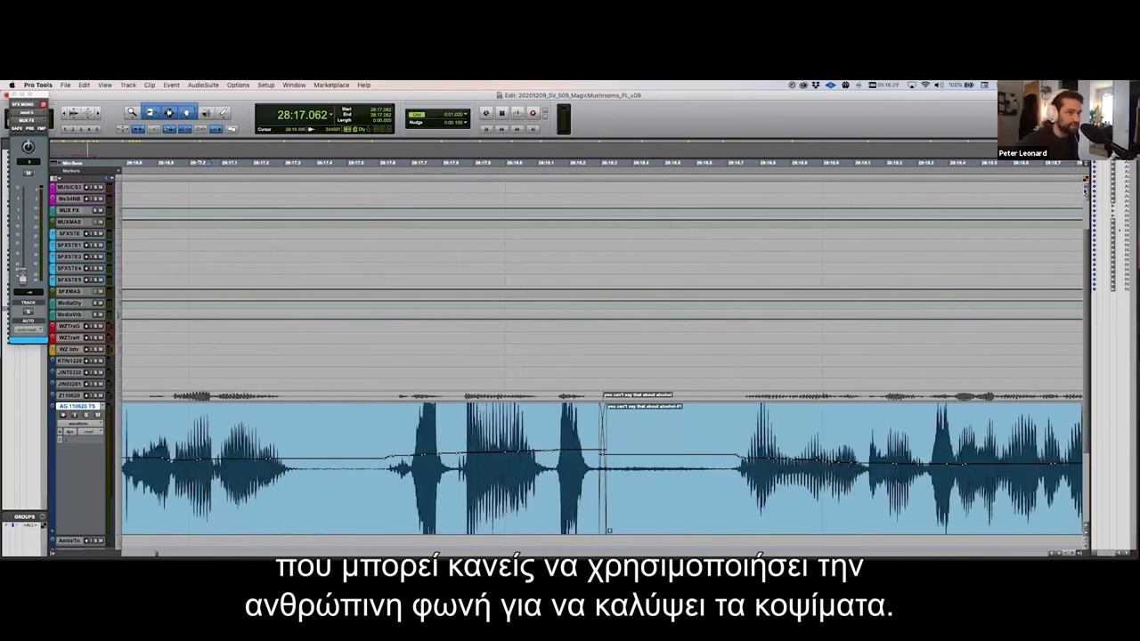
key(super+alt+bracketleft)
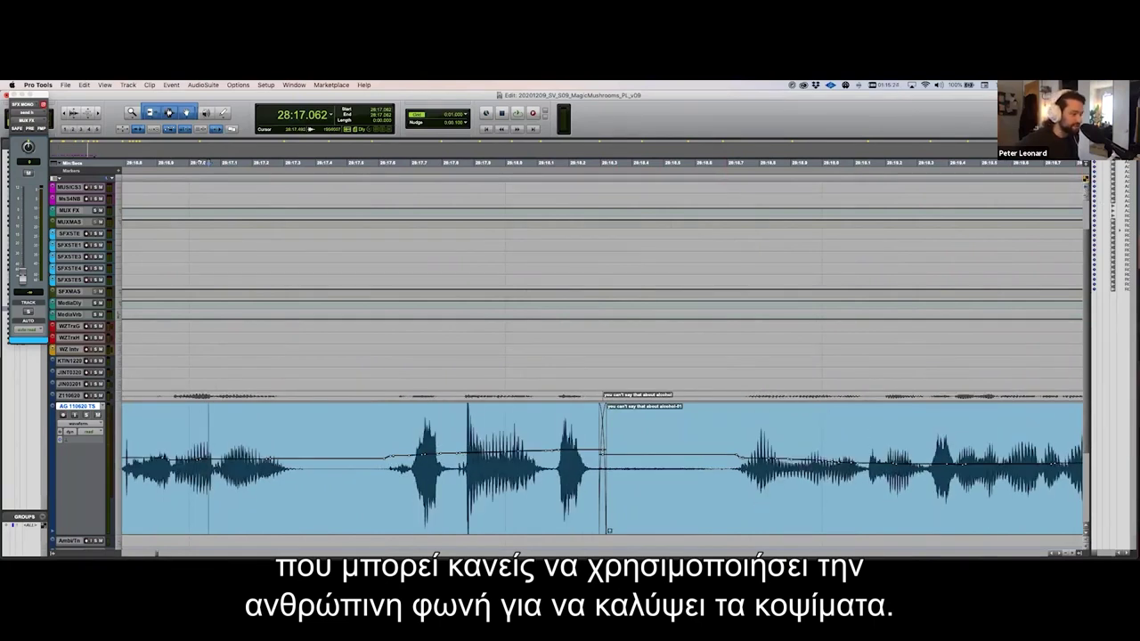
click(356, 429)
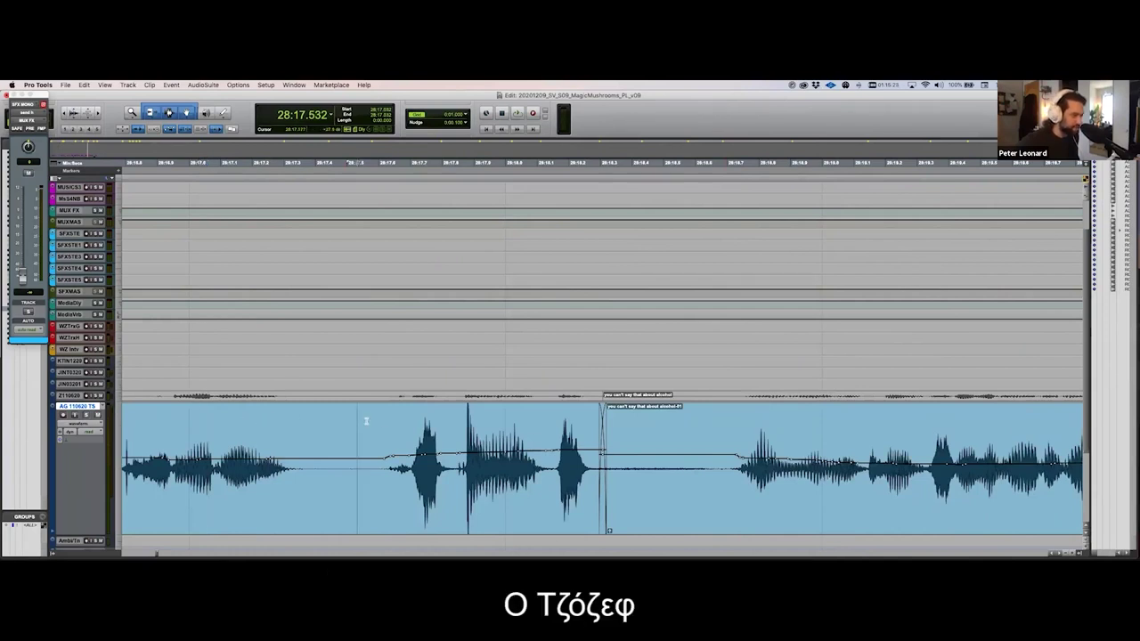
Step: Zoom out to the whole edited interview passage and highlight its clips from 28:00.975 to 28:26.850
key(super+bracketleft)
key(super+bracketleft)
click(364, 417)
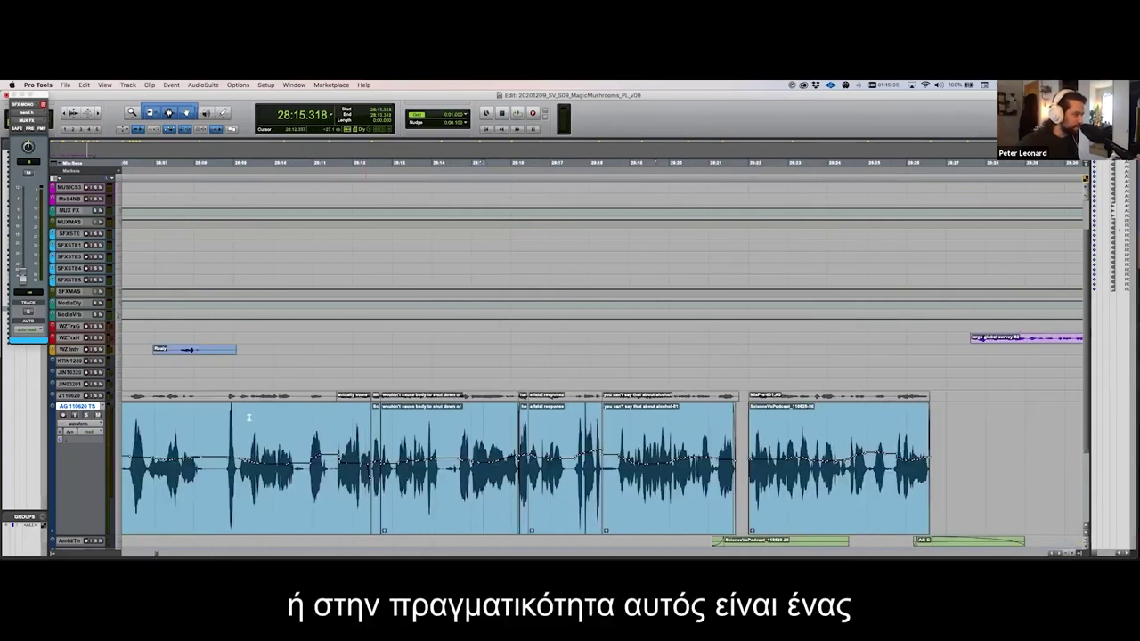
key(super+bracketleft)
drag(245, 415, 790, 415)
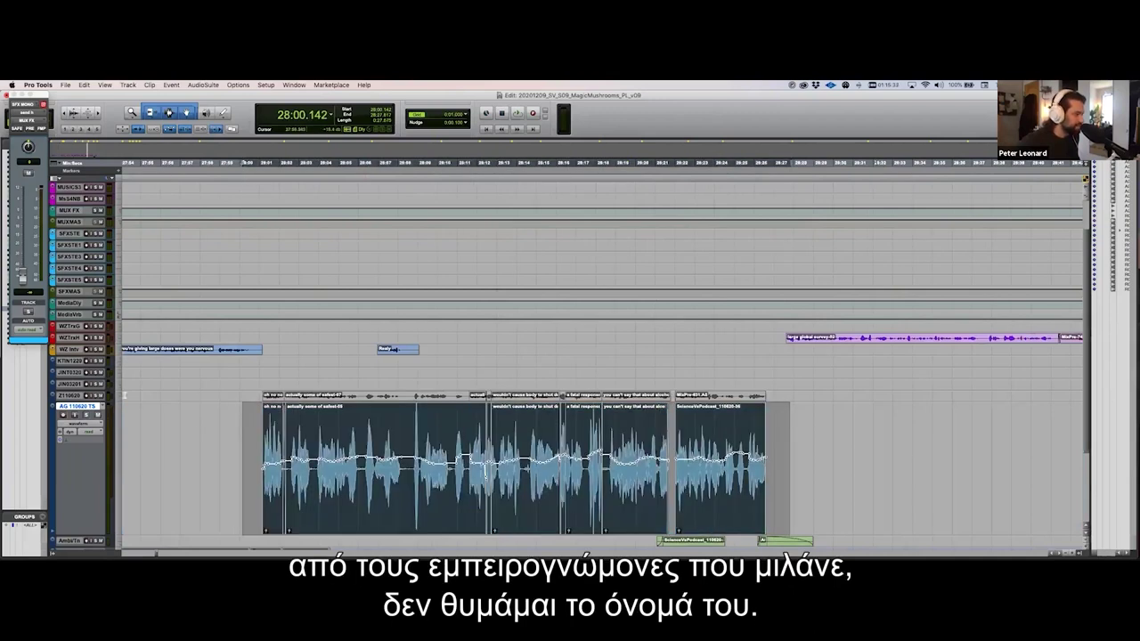
click(259, 419)
drag(258, 418, 770, 429)
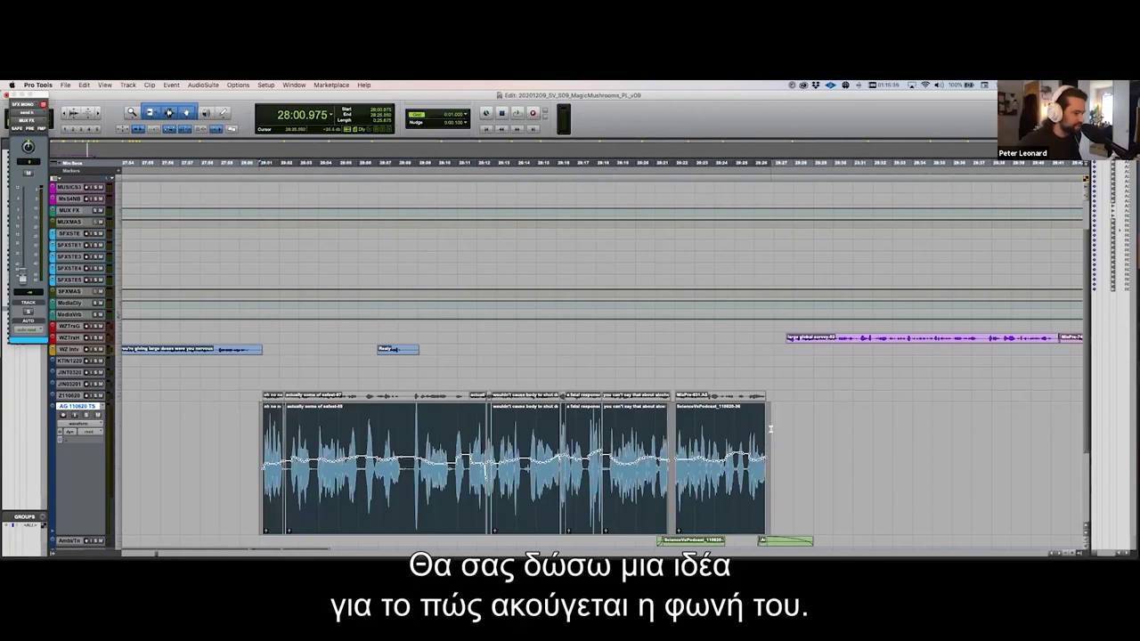
Step: Play the beginning of the edited interview passage, and highlight its clips again from 28:00.750 to about 28:27
key(space)
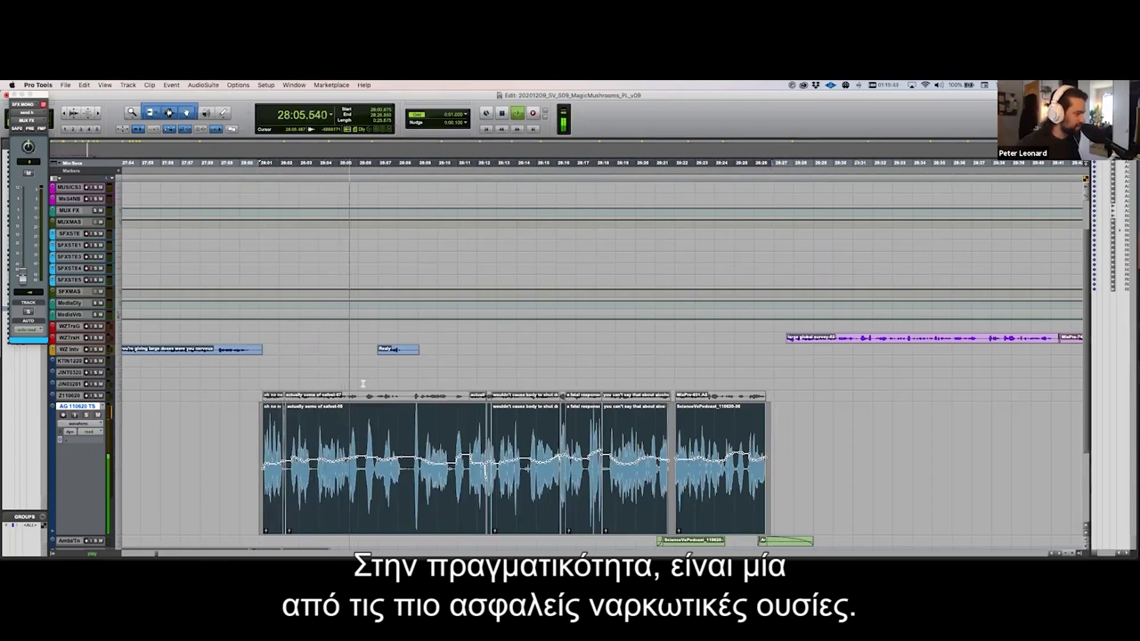
key(space)
drag(258, 459, 771, 458)
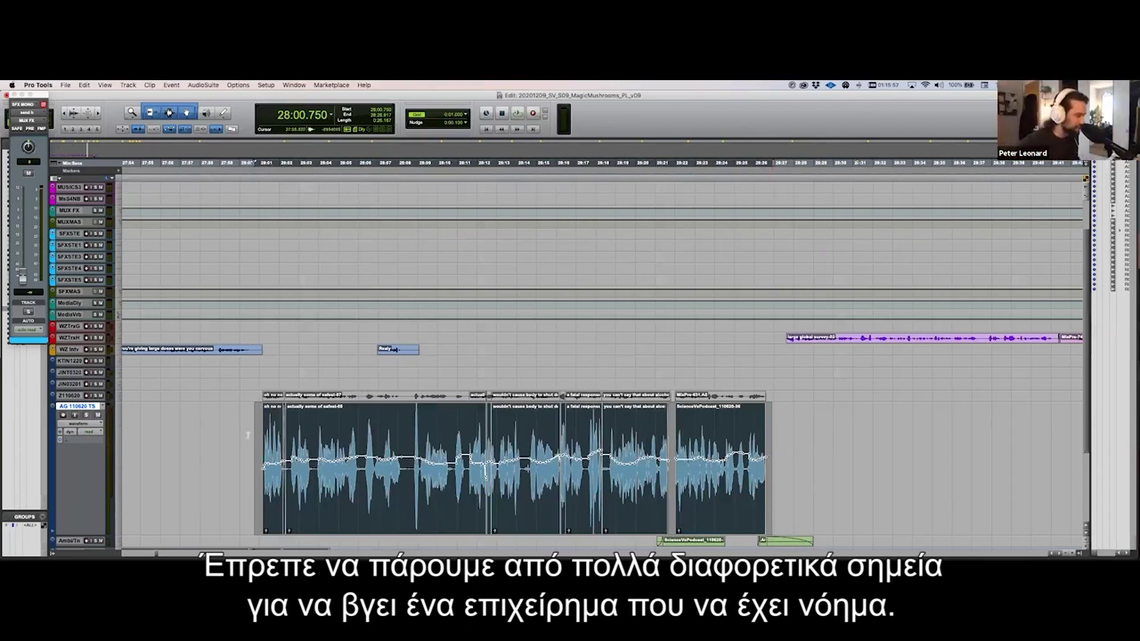
Step: Highlight the clips of the edited interview passage once more, and zoom in on the passage's beginning at 28:00.255
drag(257, 436, 769, 437)
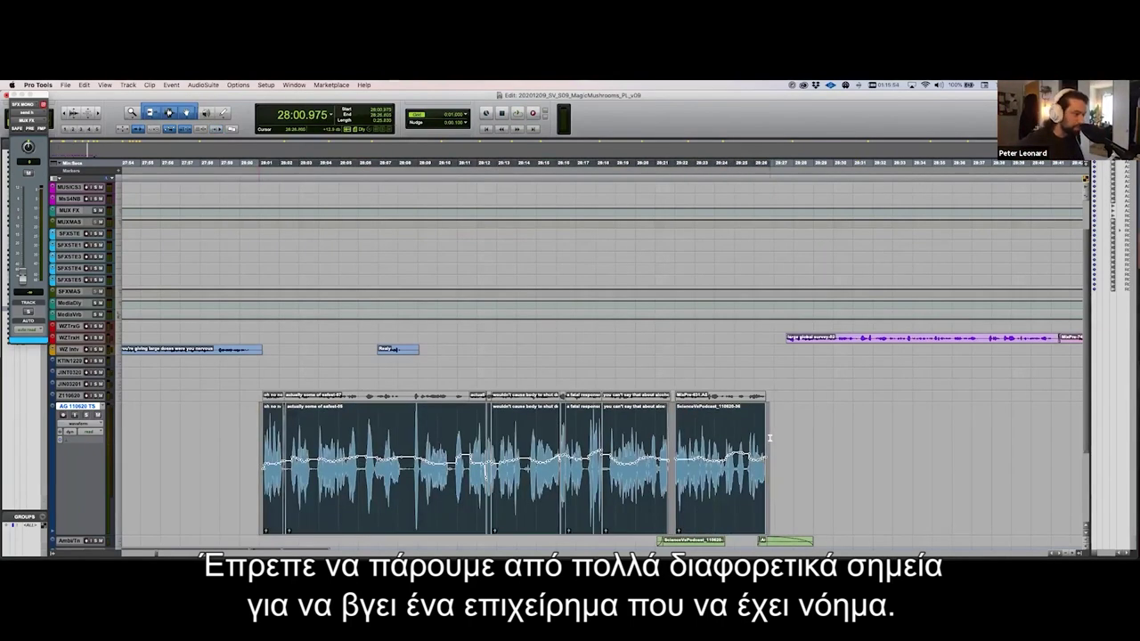
click(244, 416)
key(super+bracketright)
key(super+bracketright)
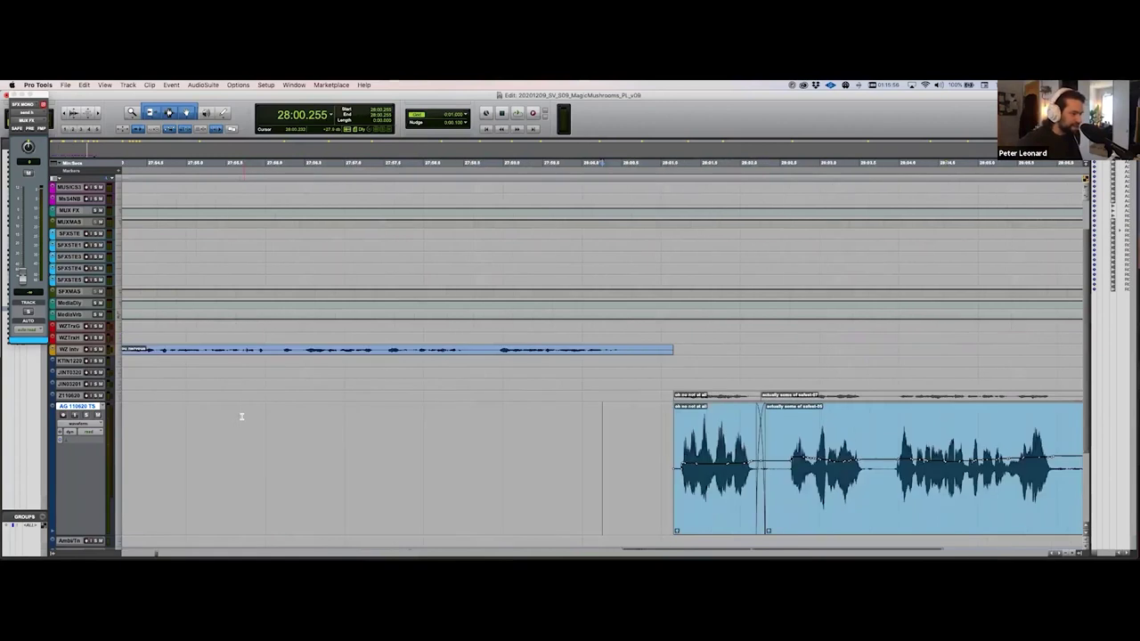
key(super+bracketright)
Step: Follow the interview track to the clips around the "a fatal response" clip and place the edit cursor at 28:17.557
scroll(667, 415, right, 10)
click(702, 426)
scroll(701, 425, right, 10)
click(668, 421)
scroll(681, 418, right, 8)
click(694, 418)
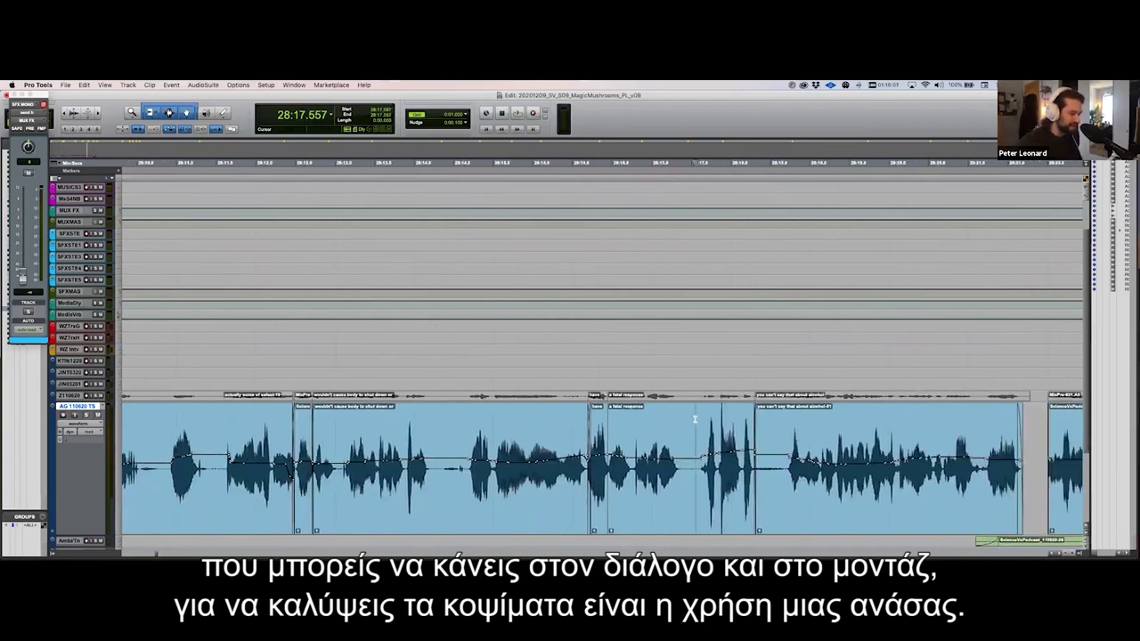
Step: Zoom in on the cut before the "you can't say that about alcohol" clip and place the edit cursor at 28:18.137
key(super+bracketright)
key(super+bracketright)
scroll(694, 419, right, 8)
click(827, 419)
click(785, 419)
click(630, 417)
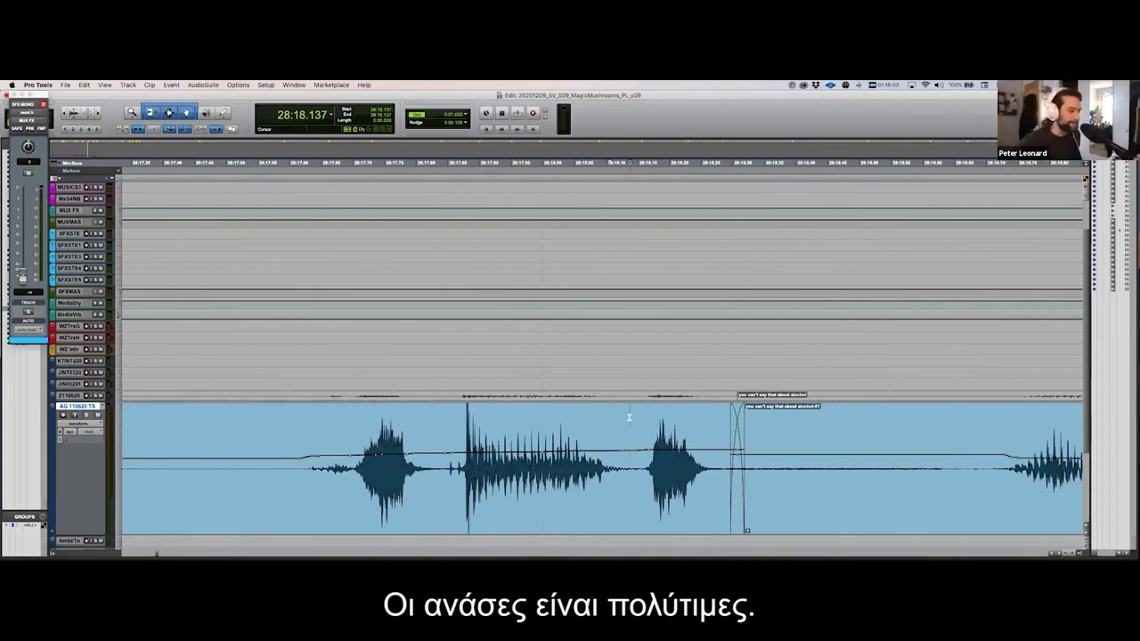
key(super+bracketleft)
key(super+bracketleft)
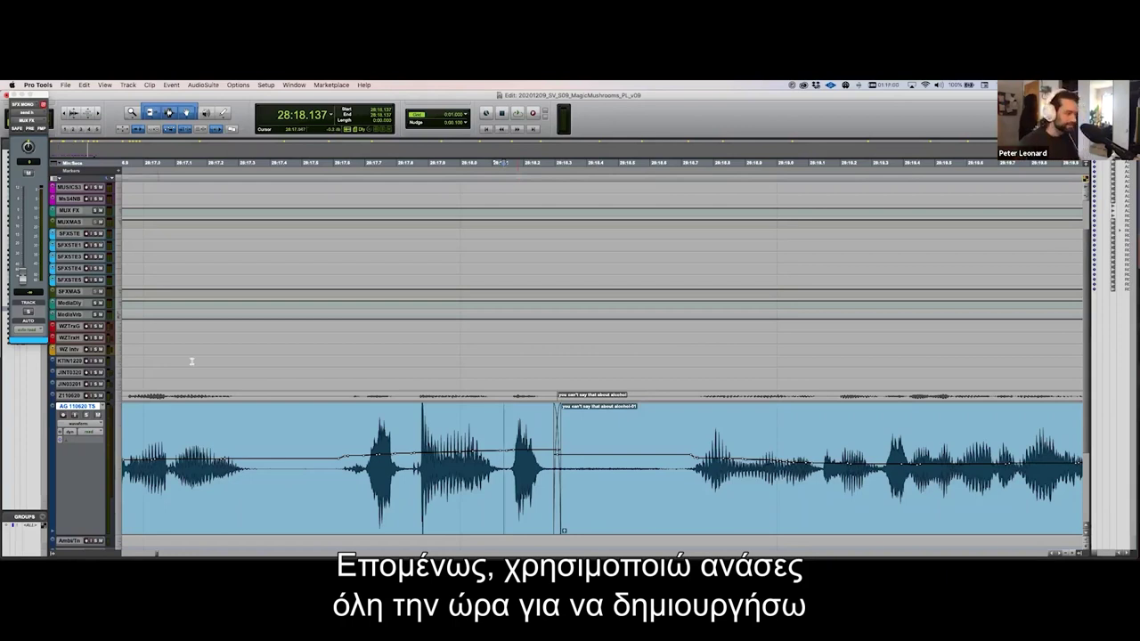
Step: Play the transition into the "you can't say that about alcohol" clip with the breath in place, and replay it from 28:17.979
click(338, 417)
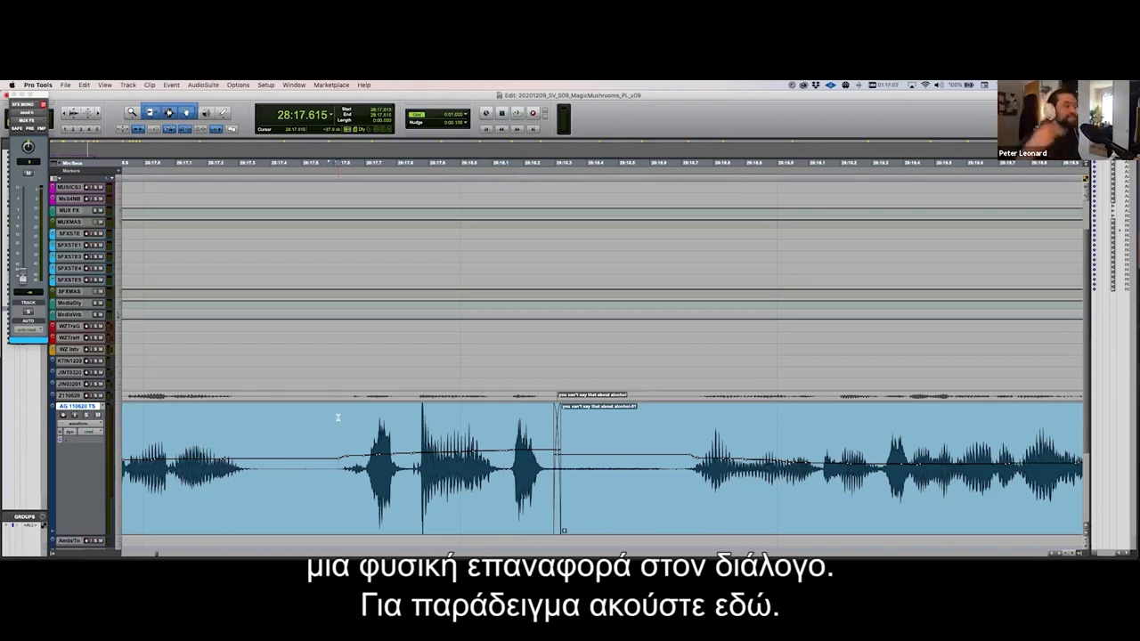
click(311, 415)
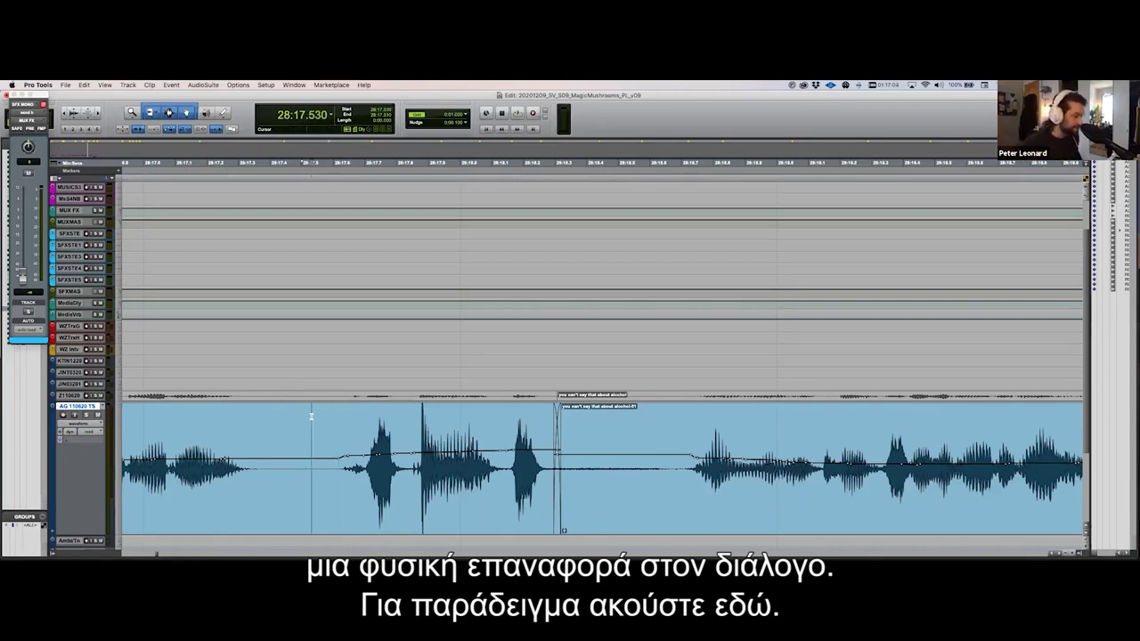
key(space)
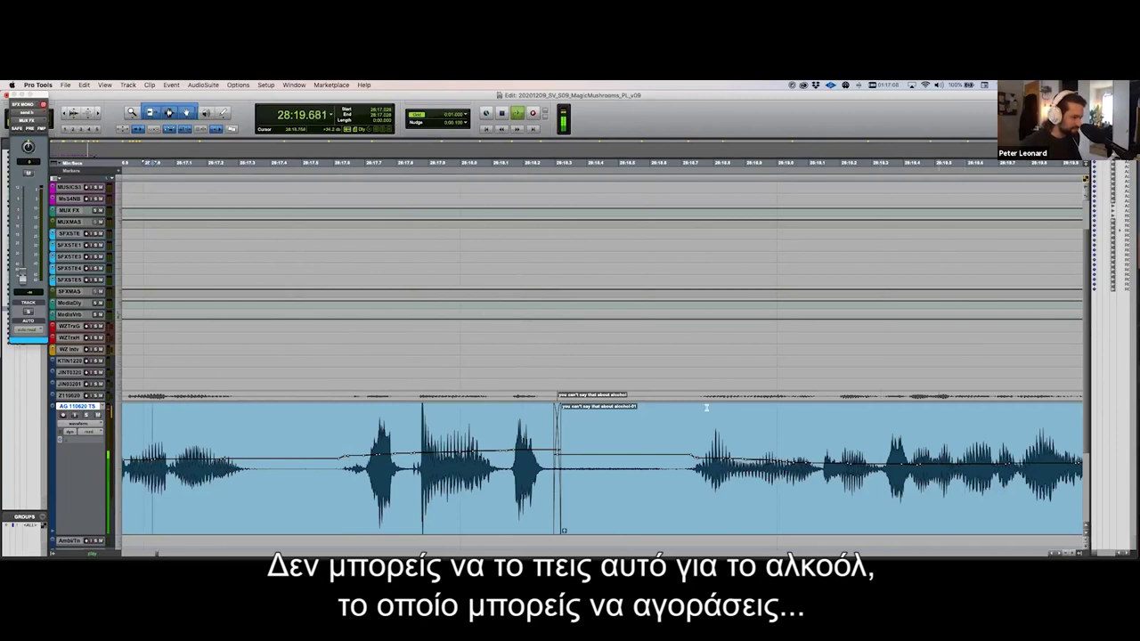
click(452, 412)
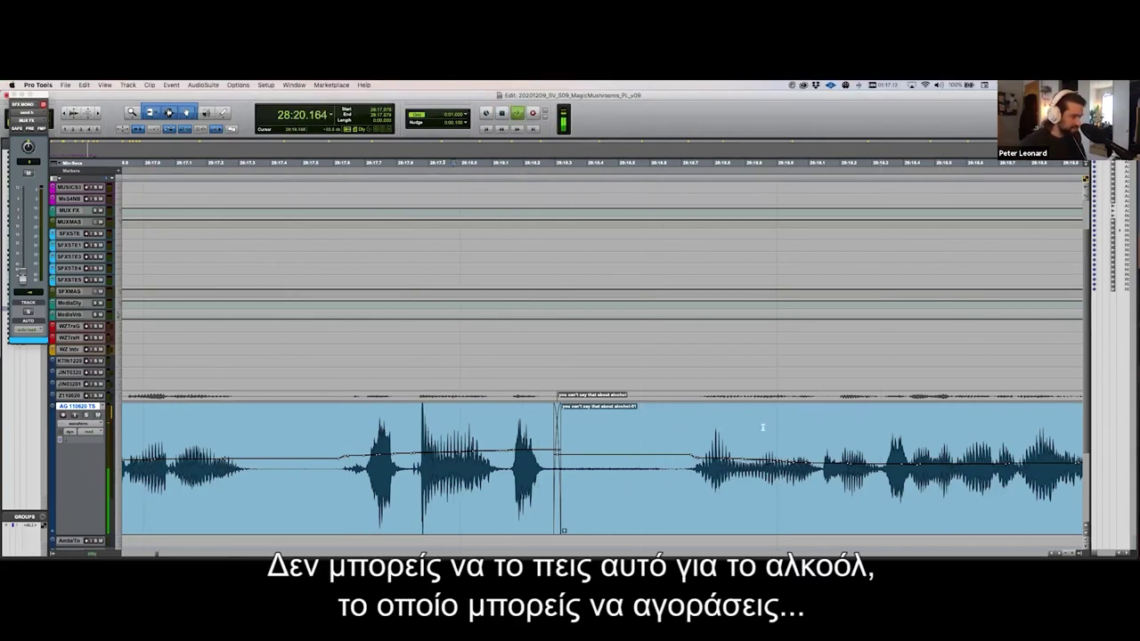
Step: Separate the breath between 28:18.307 and 28:18.705 from the following speech, and remove it so the next clip closes the gap
click(683, 419)
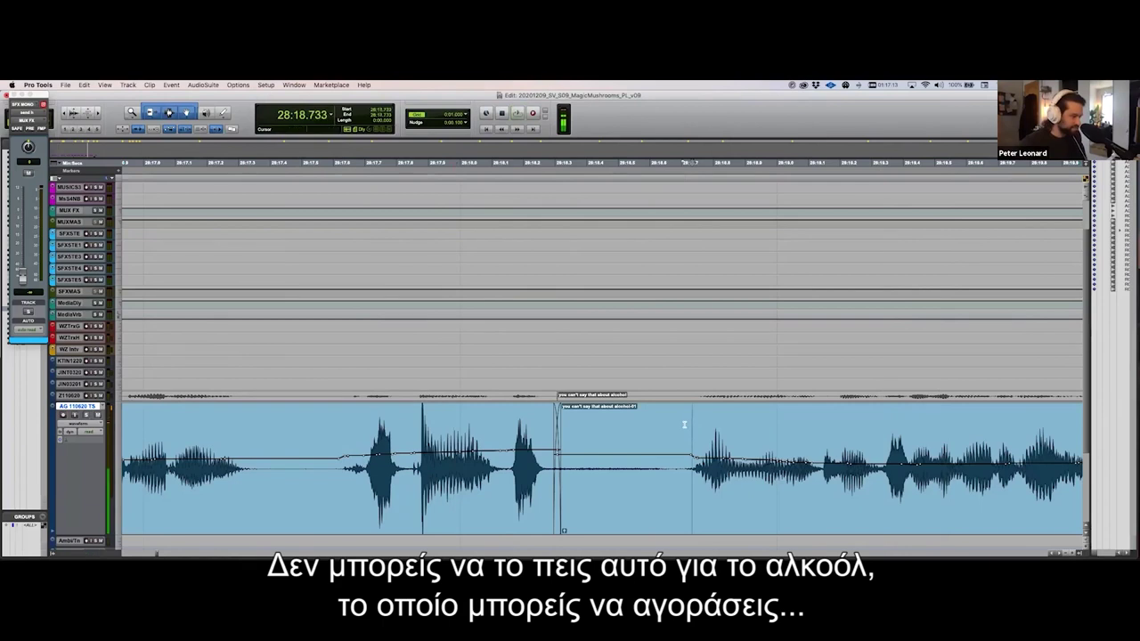
click(644, 491)
key(alt+1)
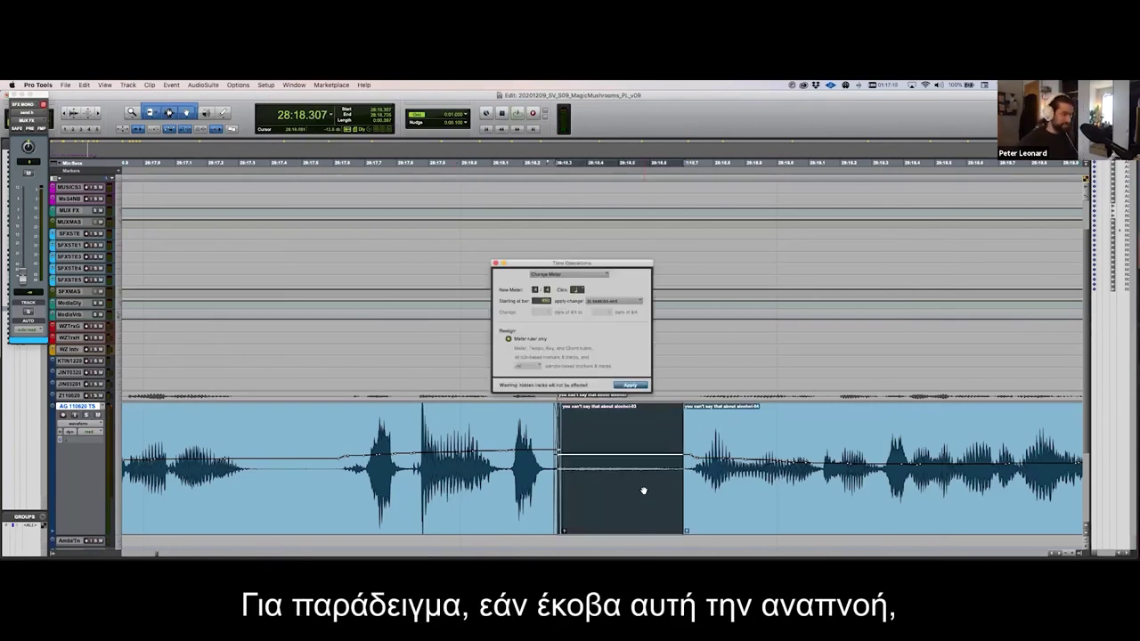
key(Return)
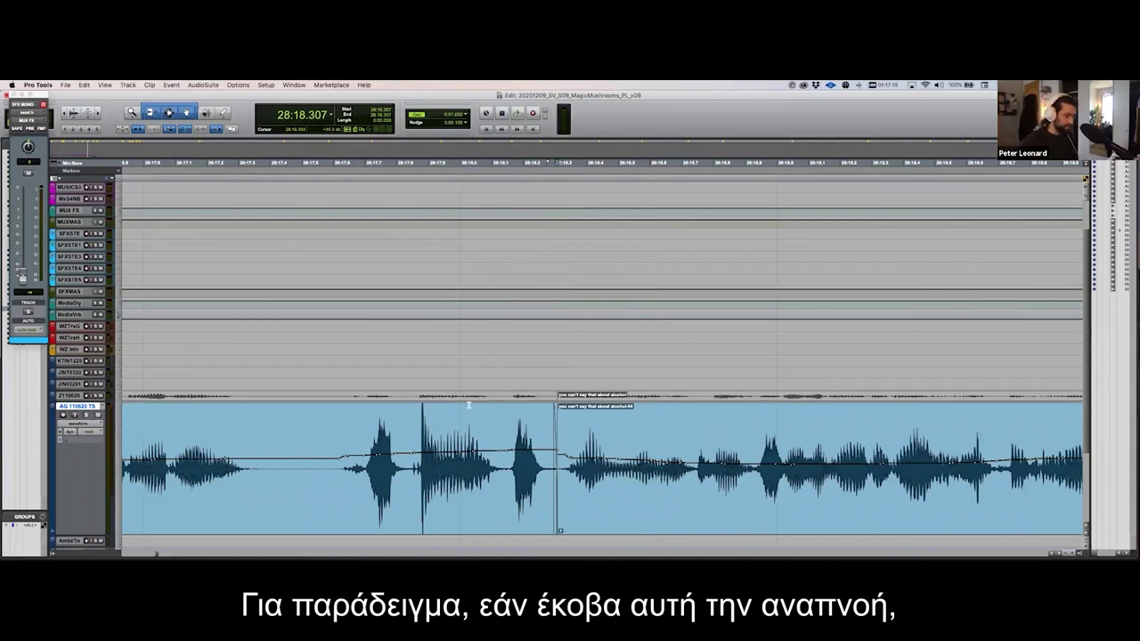
Step: Play the edit without the breath, starting from 28:17.010
click(349, 432)
click(146, 422)
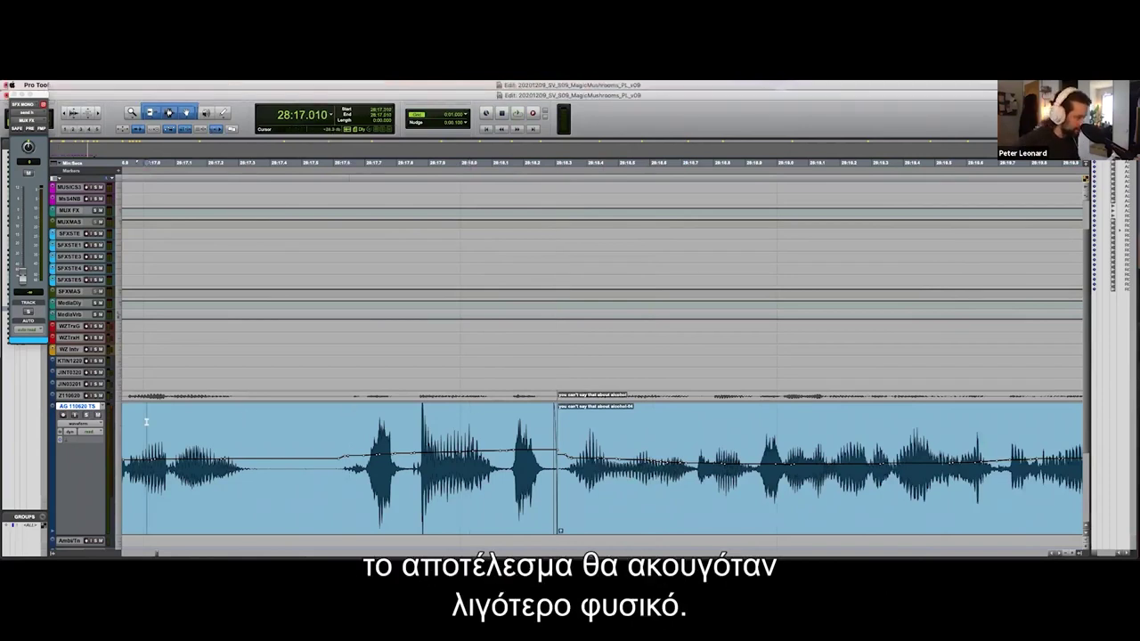
key(space)
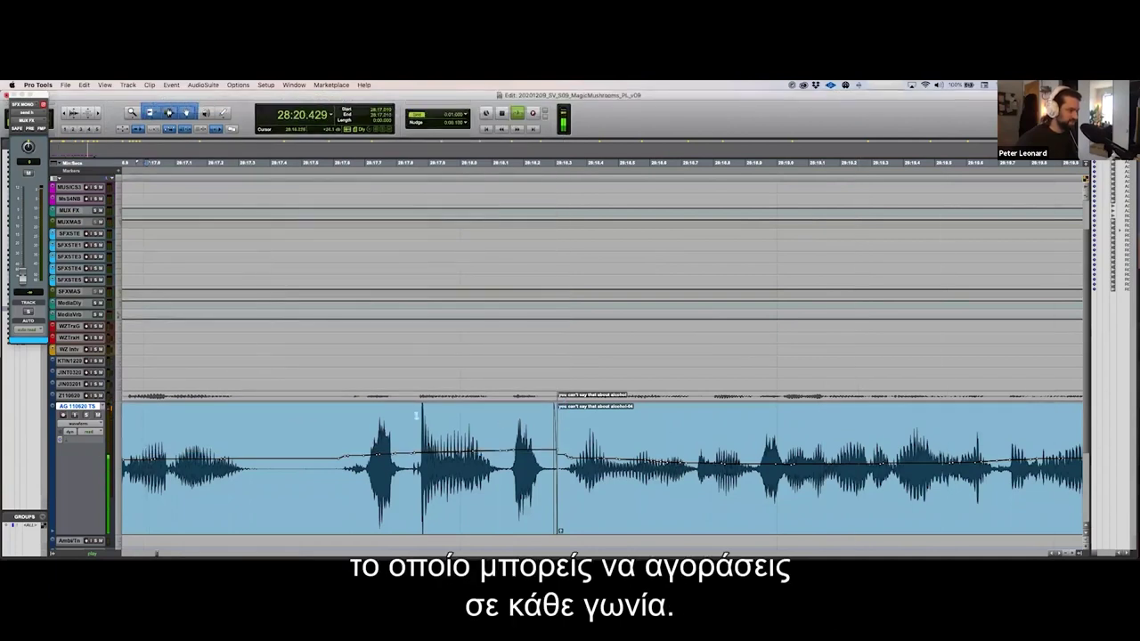
key(space)
Step: Zoom in on the cut without the breath and play it again from just before the preceding words
click(510, 417)
click(515, 417)
key(super+bracketright)
key(super+bracketright)
key(super+bracketleft)
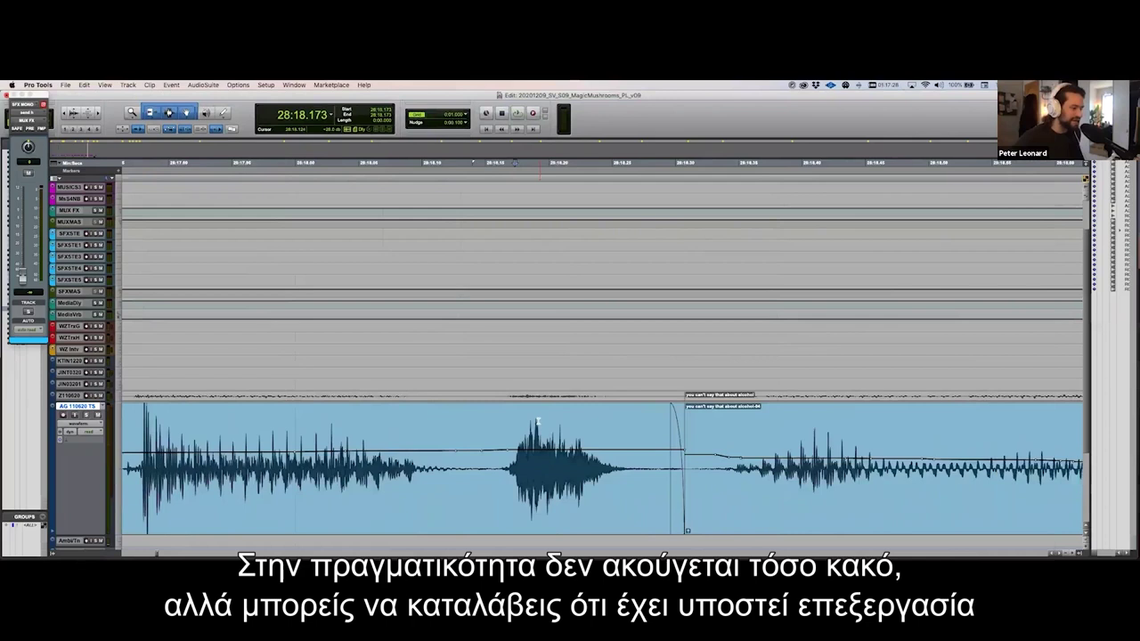
click(186, 421)
key(space)
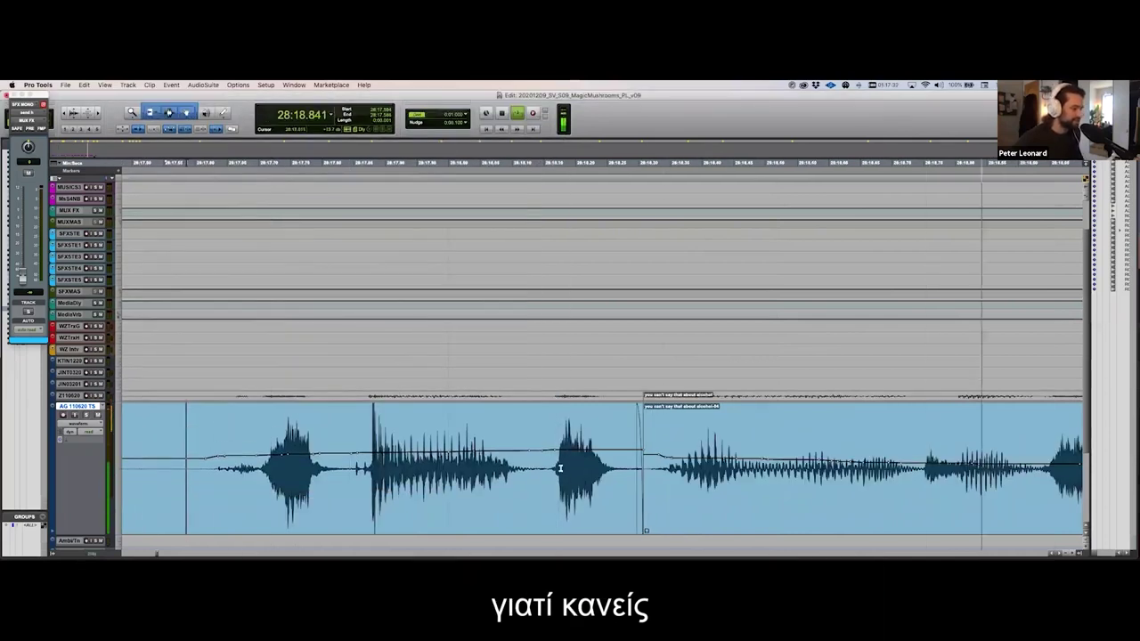
key(space)
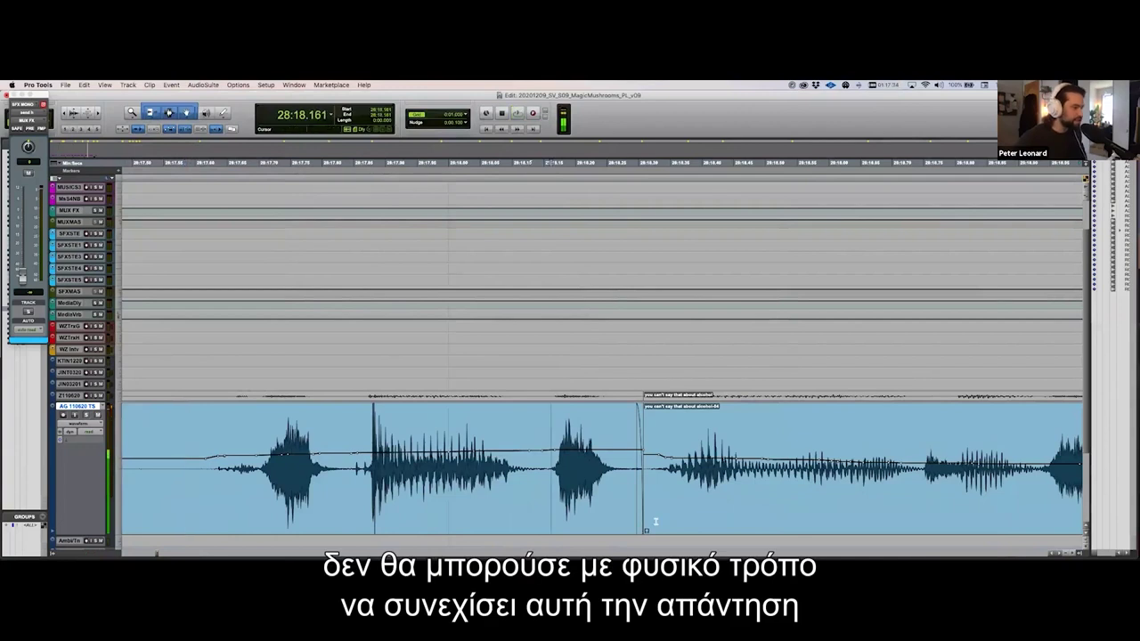
Step: Mark the tiny stretch at the cut, and highlight the last word before it from 28:18.148
click(641, 521)
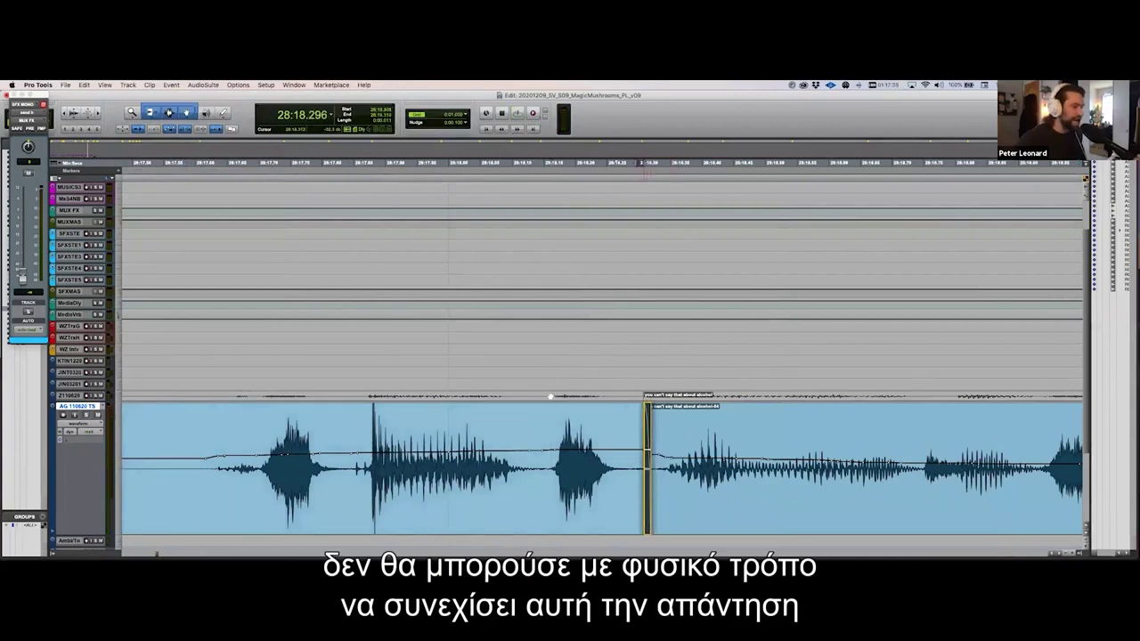
drag(544, 428, 659, 429)
drag(637, 433, 631, 434)
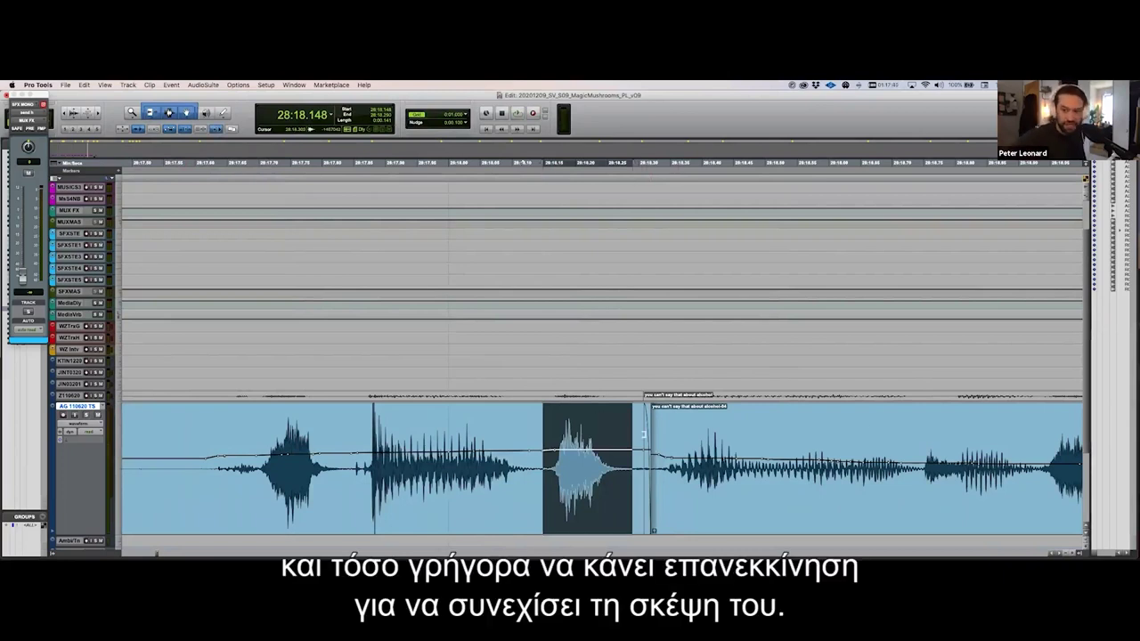
Step: View the cut among its surrounding clips and up close, and highlight the words on both sides of it from 28:18.138
click(543, 421)
key(r)
key(r)
key(r)
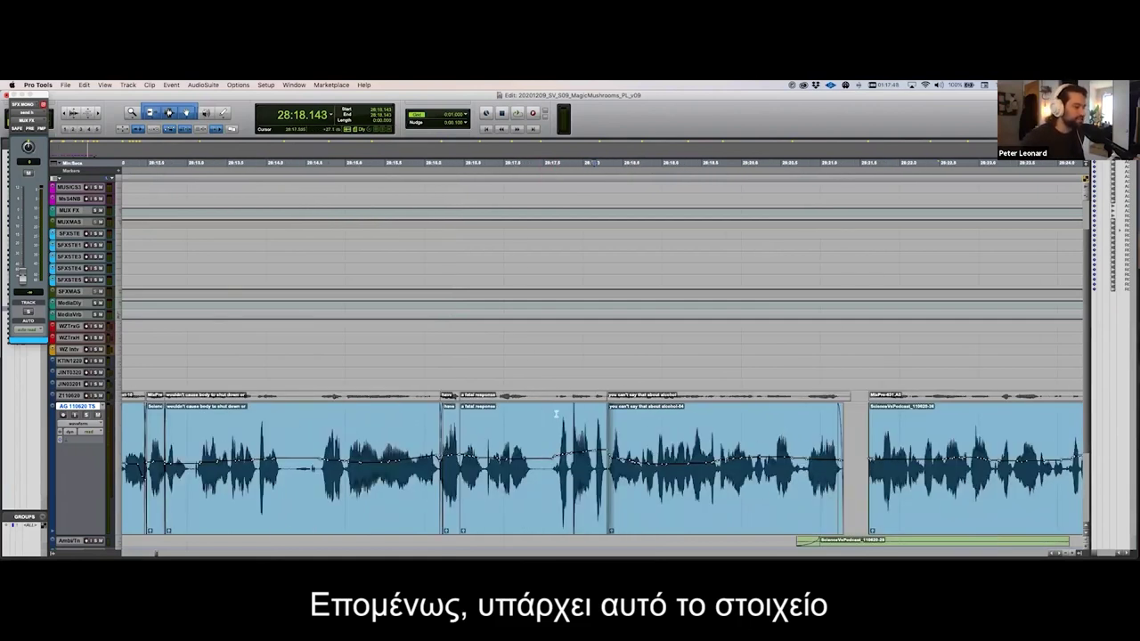
key(t)
key(t)
key(t)
drag(639, 414, 752, 421)
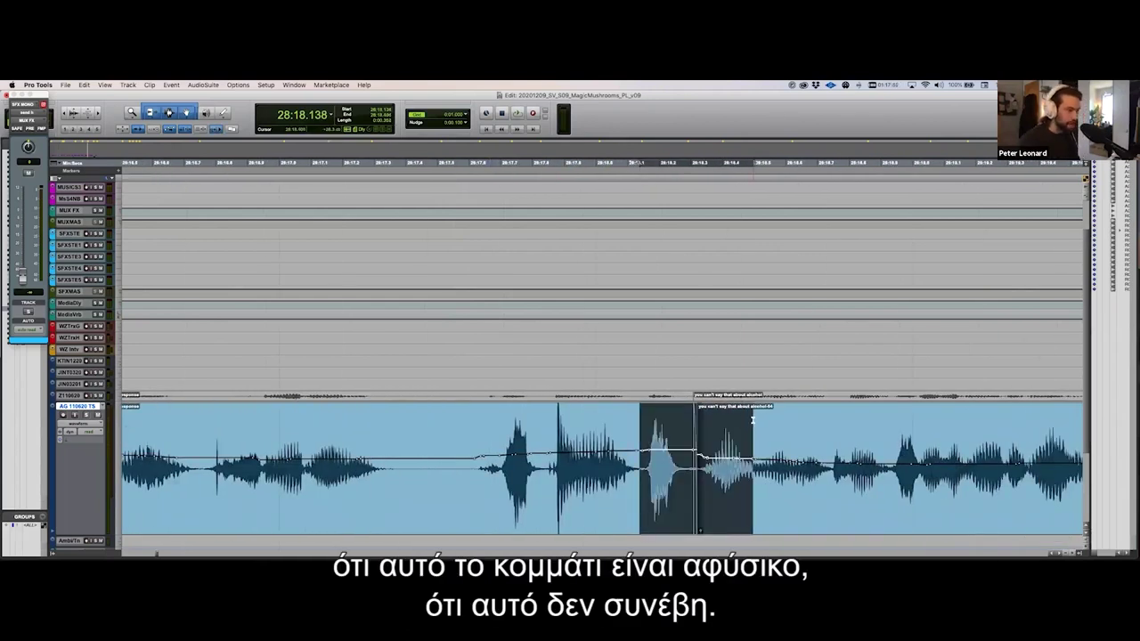
Step: Restore the removed breath before the "you can't say that about alcohol" speech
click(624, 413)
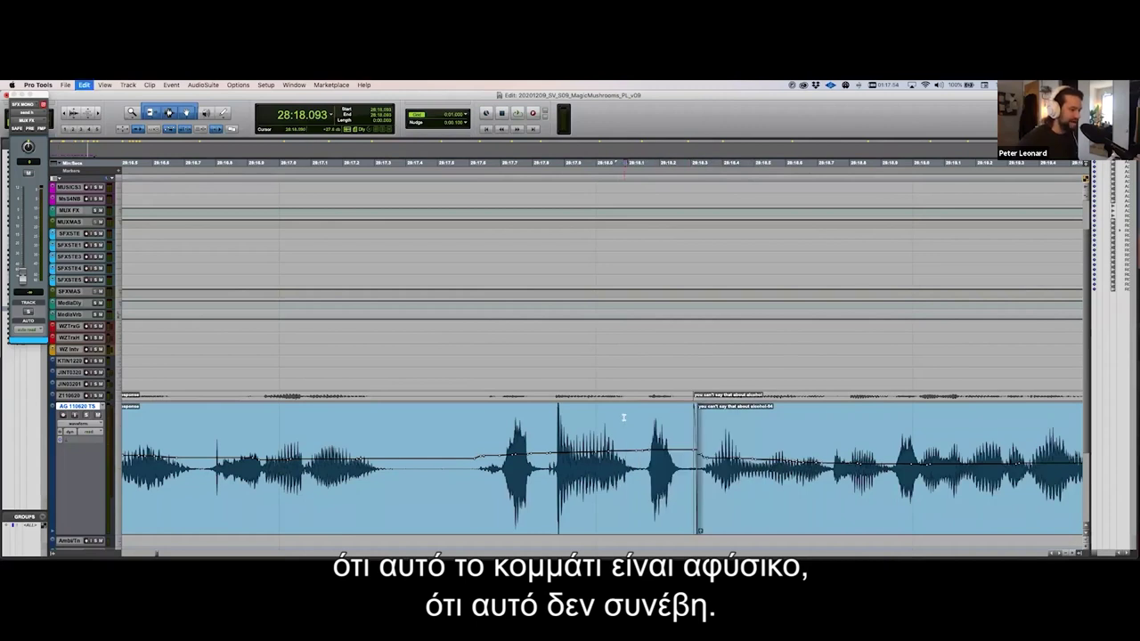
key(Tab)
key(super+v)
click(709, 422)
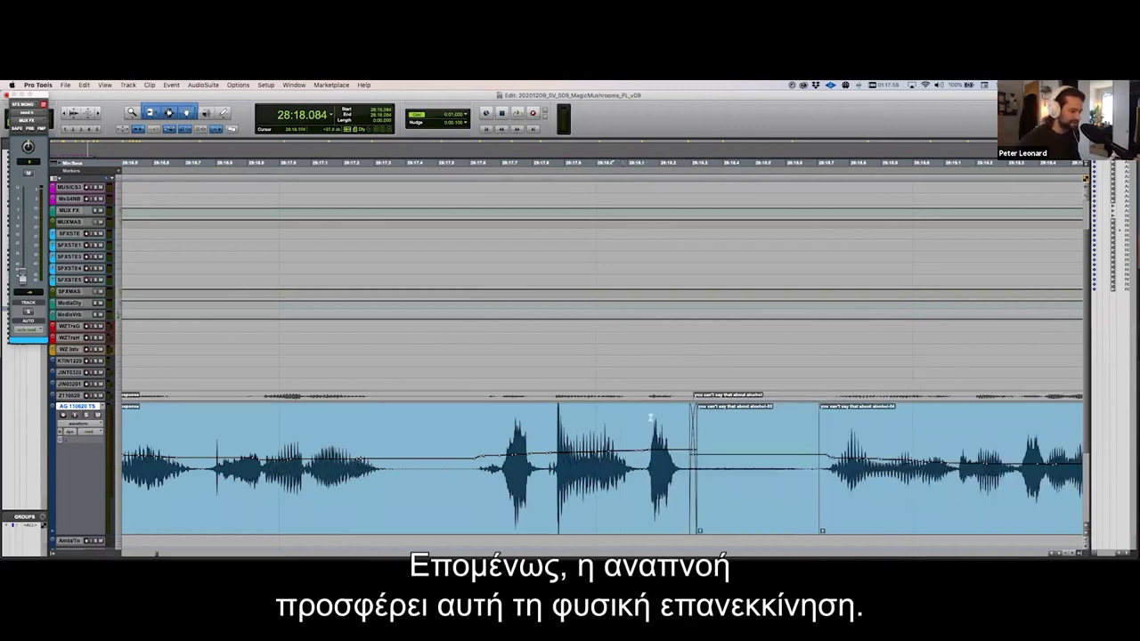
Step: Bring up the pause after the "you can't say that about alcohol" clip and select the green ambience clip beneath it, starting at 28:21.094
scroll(650, 417, right, 5)
scroll(482, 416, down, 3)
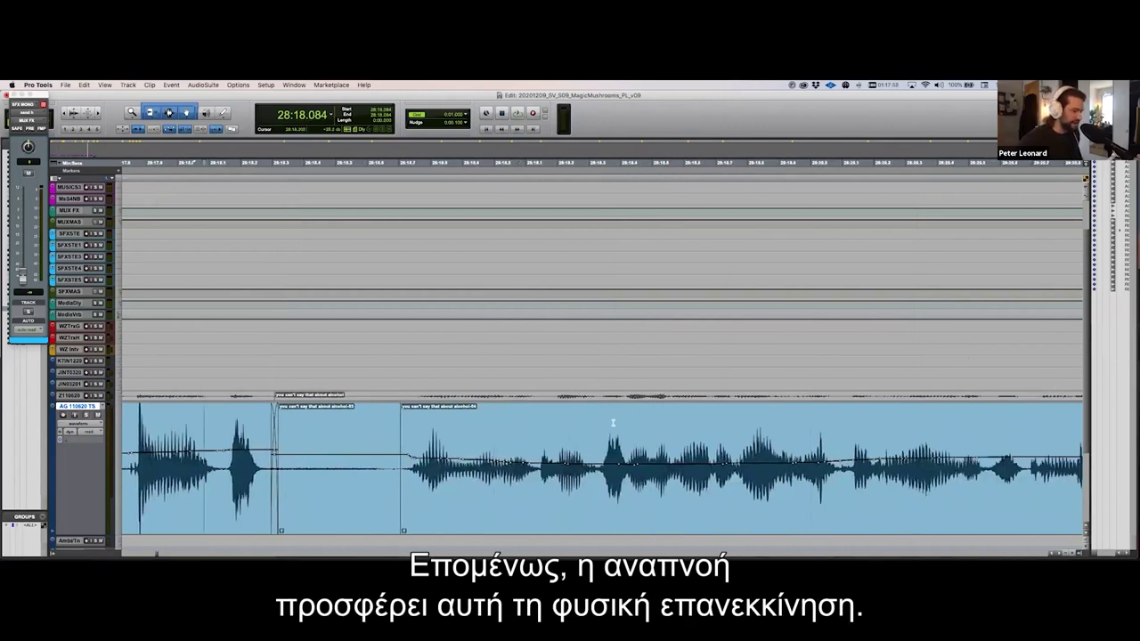
scroll(731, 424, down, 3)
click(732, 424)
scroll(732, 424, up, 5)
scroll(249, 343, down, 2)
click(222, 344)
click(838, 441)
click(603, 358)
scroll(603, 359, down, 3)
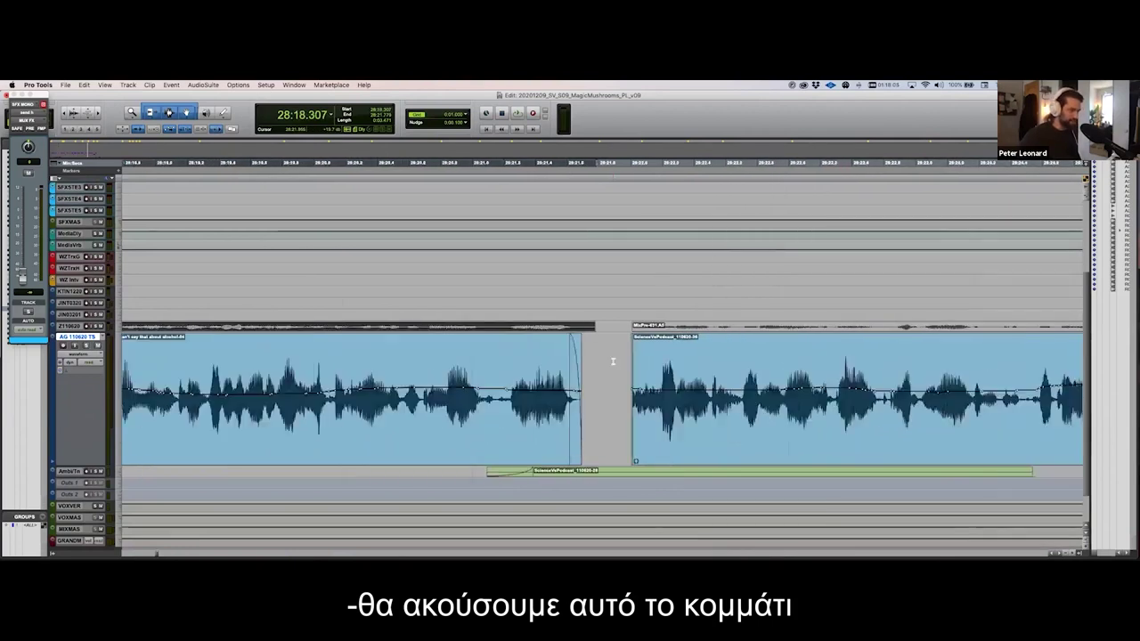
click(519, 354)
click(617, 472)
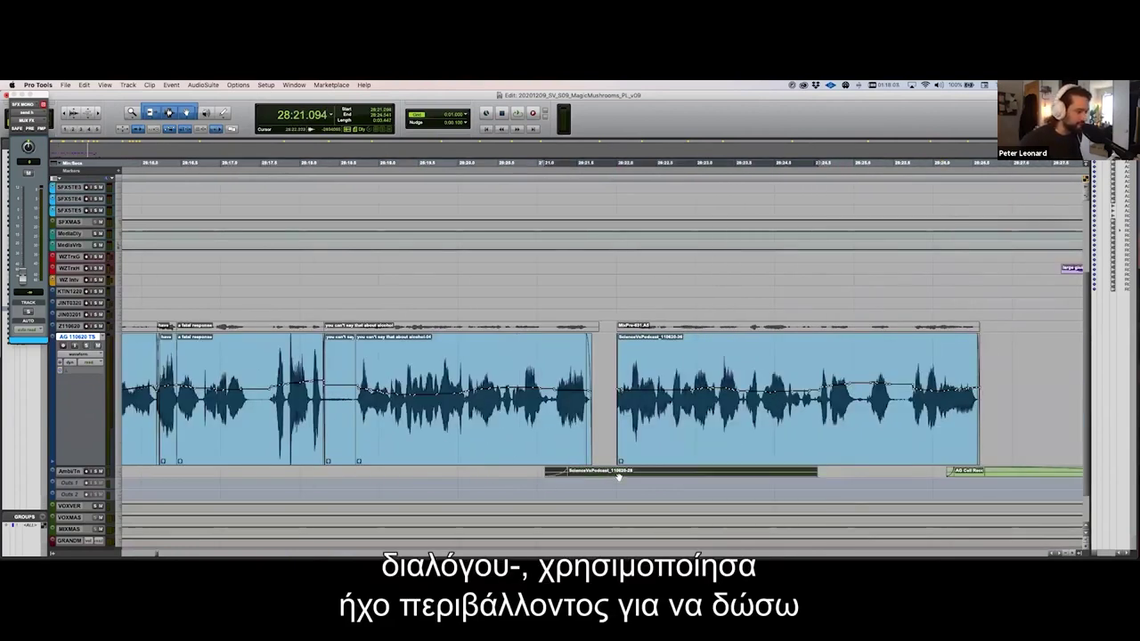
Step: Zoom in on the pause above the ambience clip, highlight it from 28:21.704, and place the edit cursor near its end at 28:21.909
drag(597, 364, 611, 363)
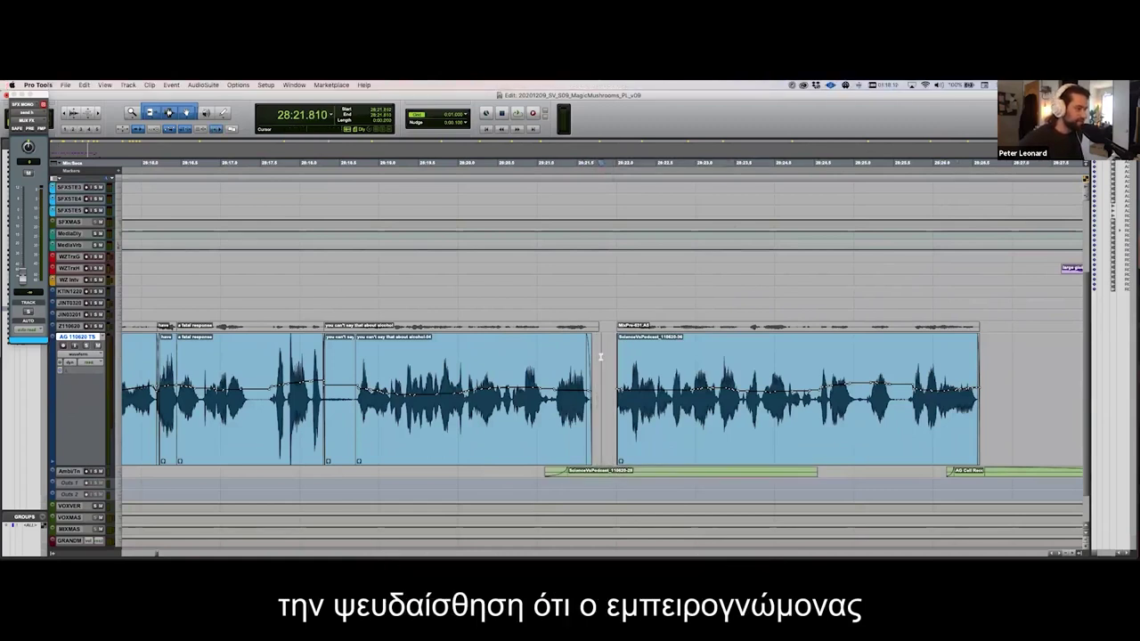
click(601, 356)
key(super+bracketright)
drag(568, 363, 661, 366)
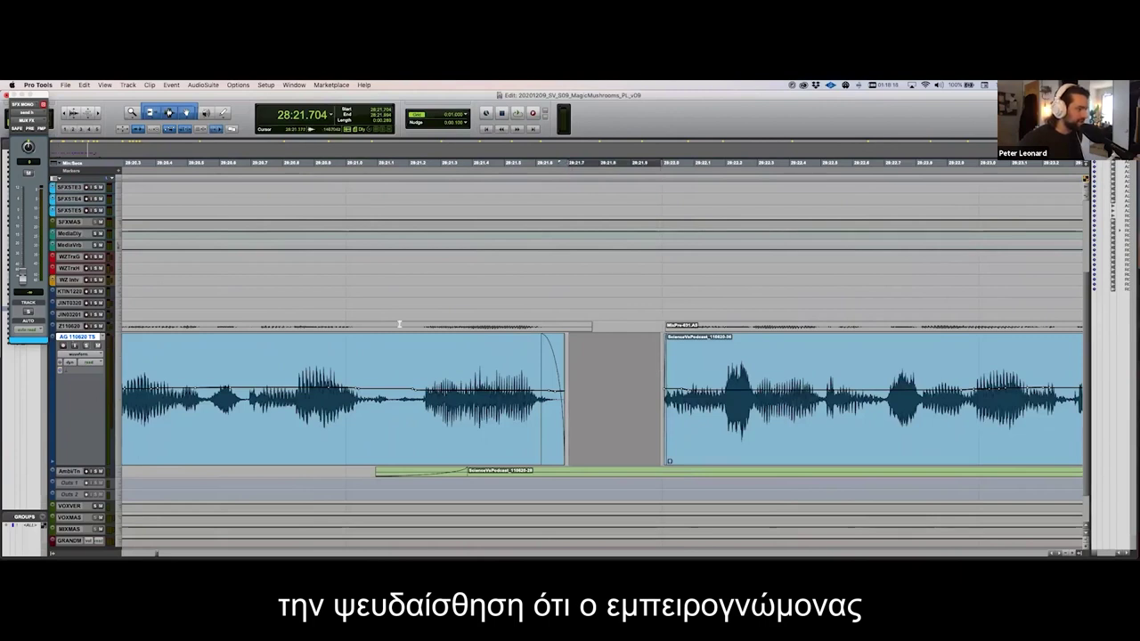
click(475, 374)
drag(568, 358, 662, 361)
click(655, 355)
key(super+bracketleft)
key(super+bracketleft)
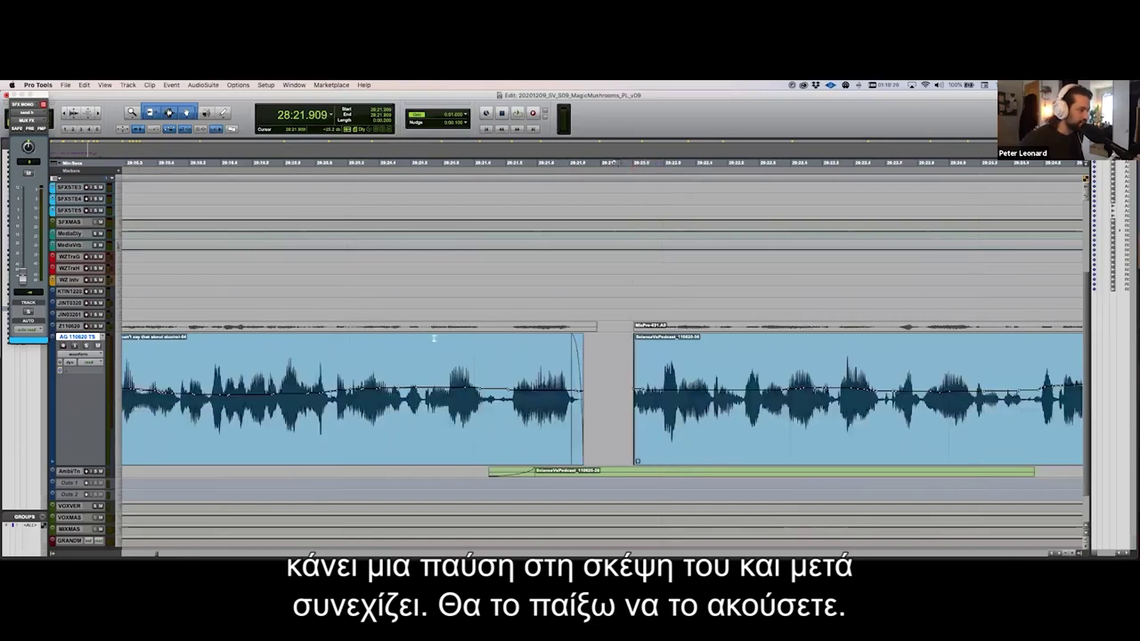
Step: Play the passage from 28:18.402 through the ambience-filled pause into the following interview clip
click(411, 348)
key(space)
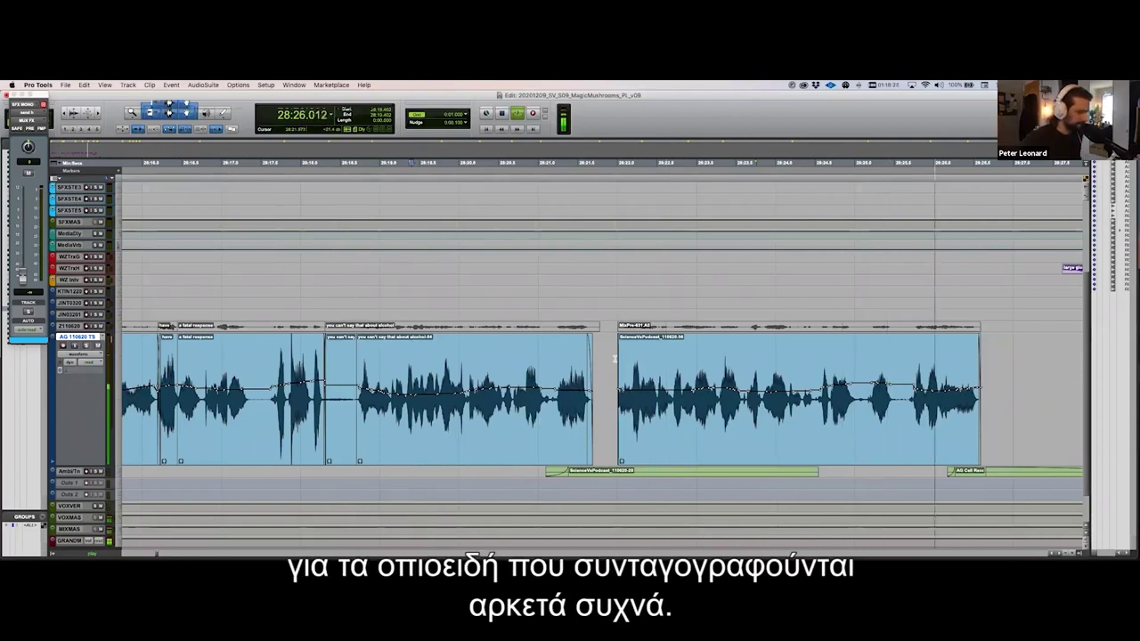
key(space)
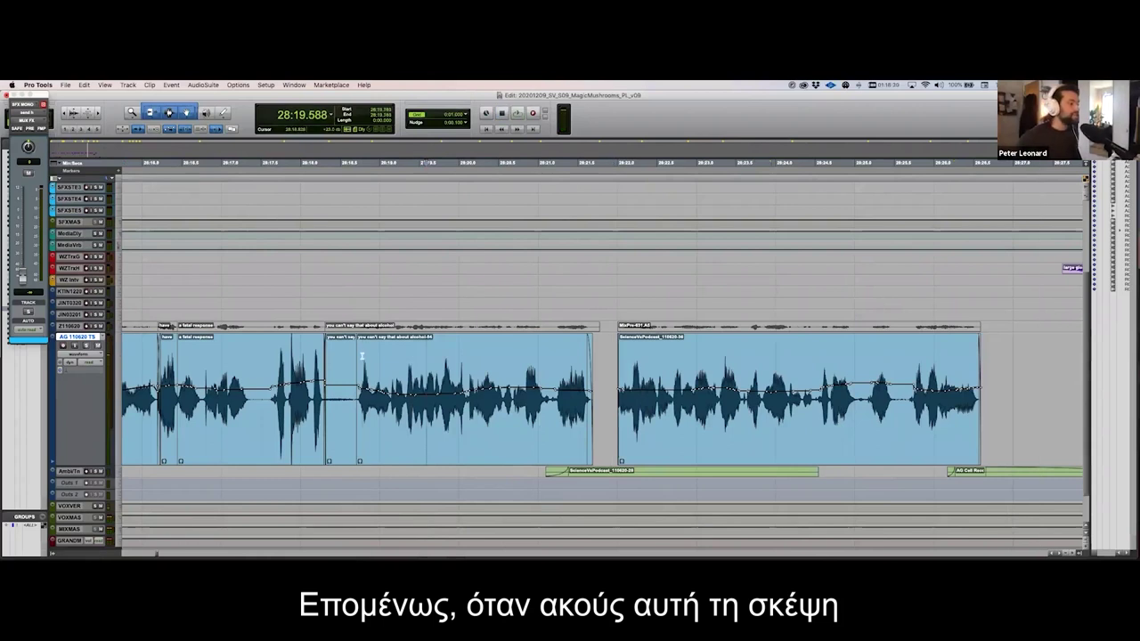
Step: Play the "you can't say that about alcohol" clip on its own, and place the edit cursor in the pause after it at 28:21.843
click(466, 458)
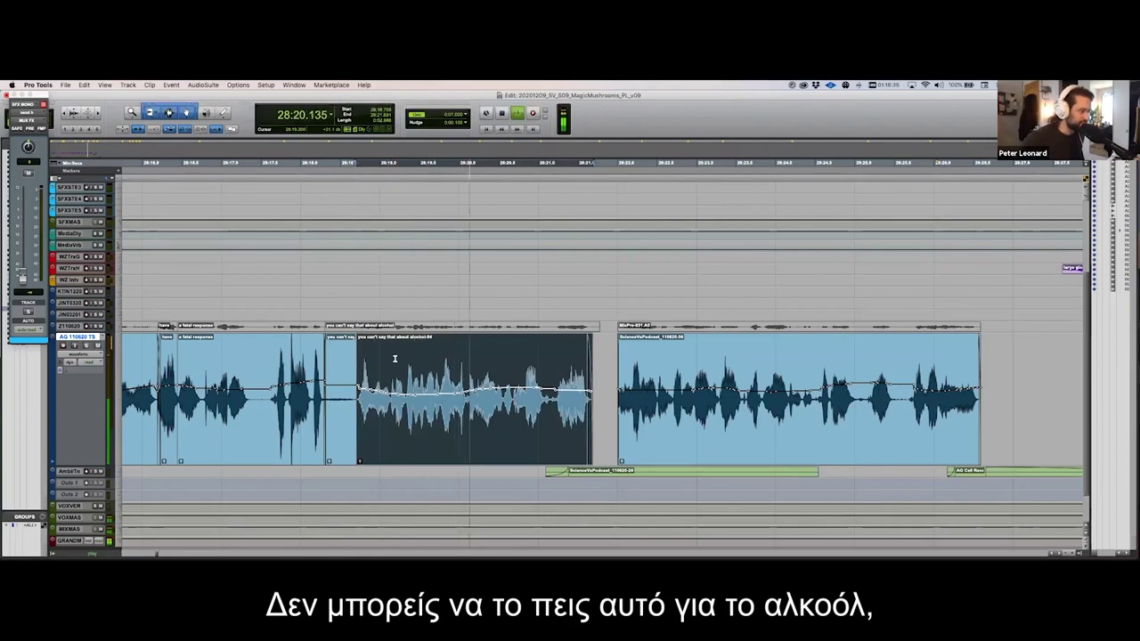
click(604, 356)
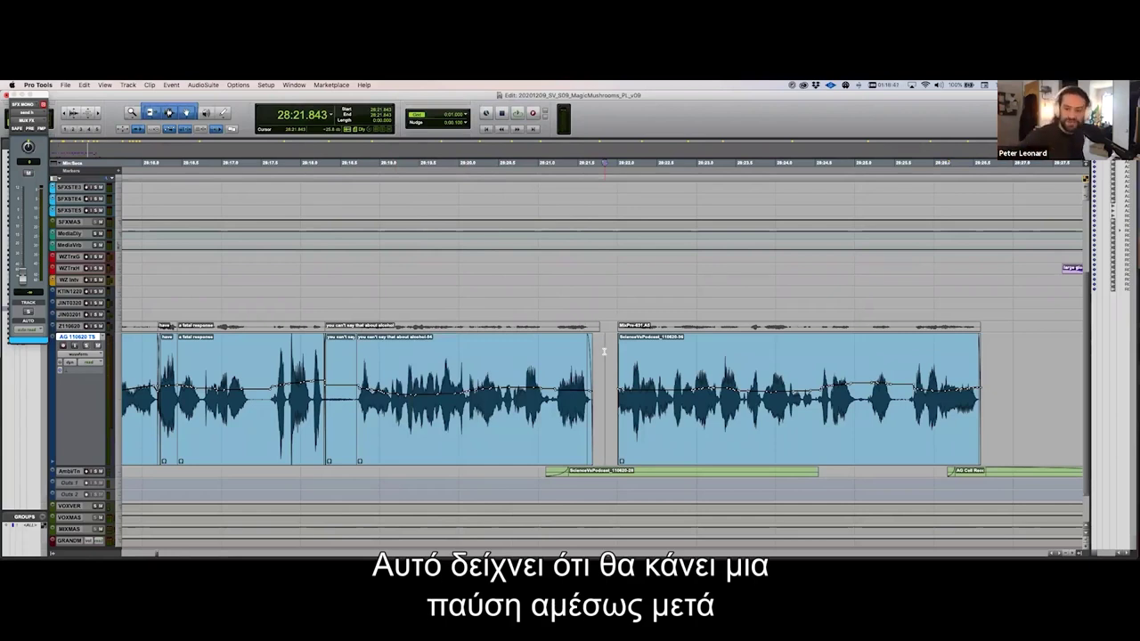
Step: Select the interview clip after the pause with everything that follows, and move it earlier to close the gap after the "you can't say that about alcohol" clip
click(649, 447)
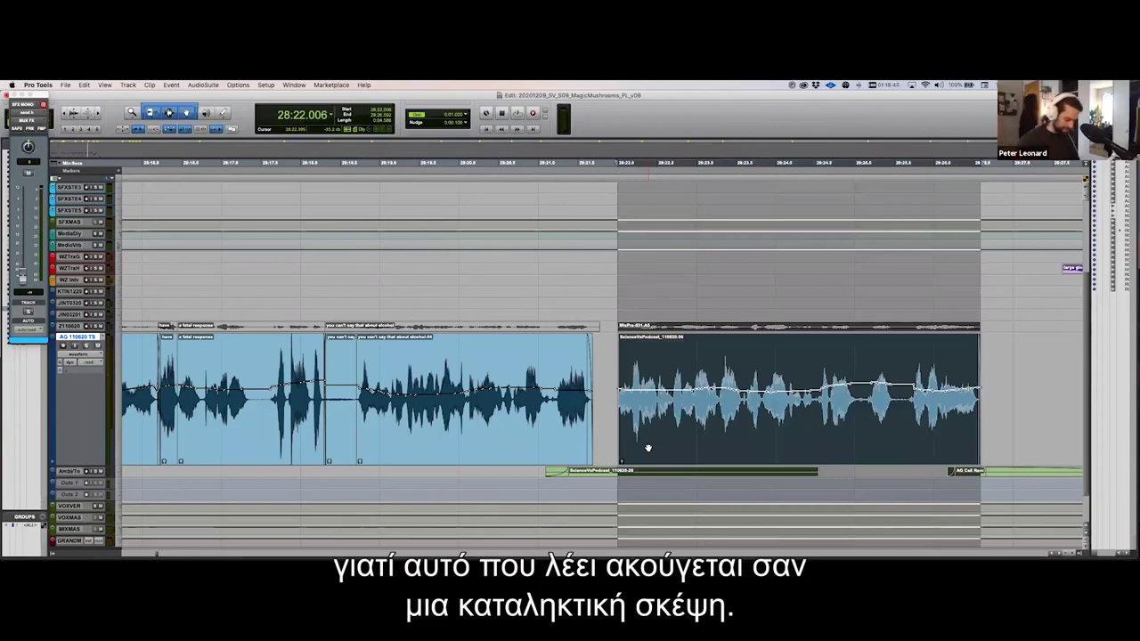
key(alt+shift+Return)
key(shift+Left)
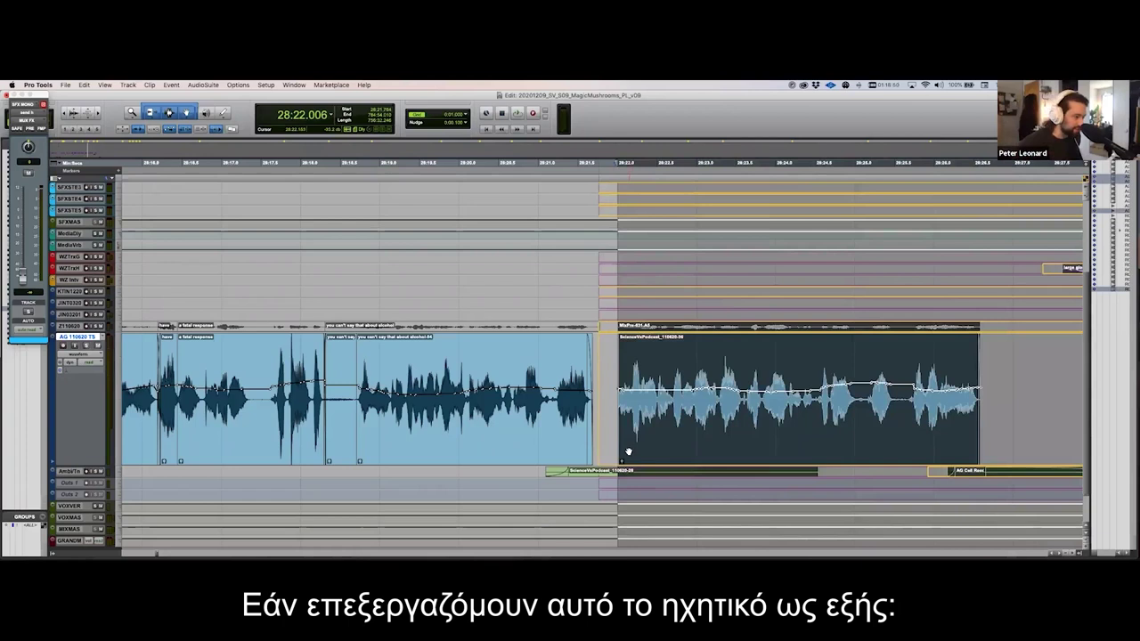
drag(623, 455, 599, 454)
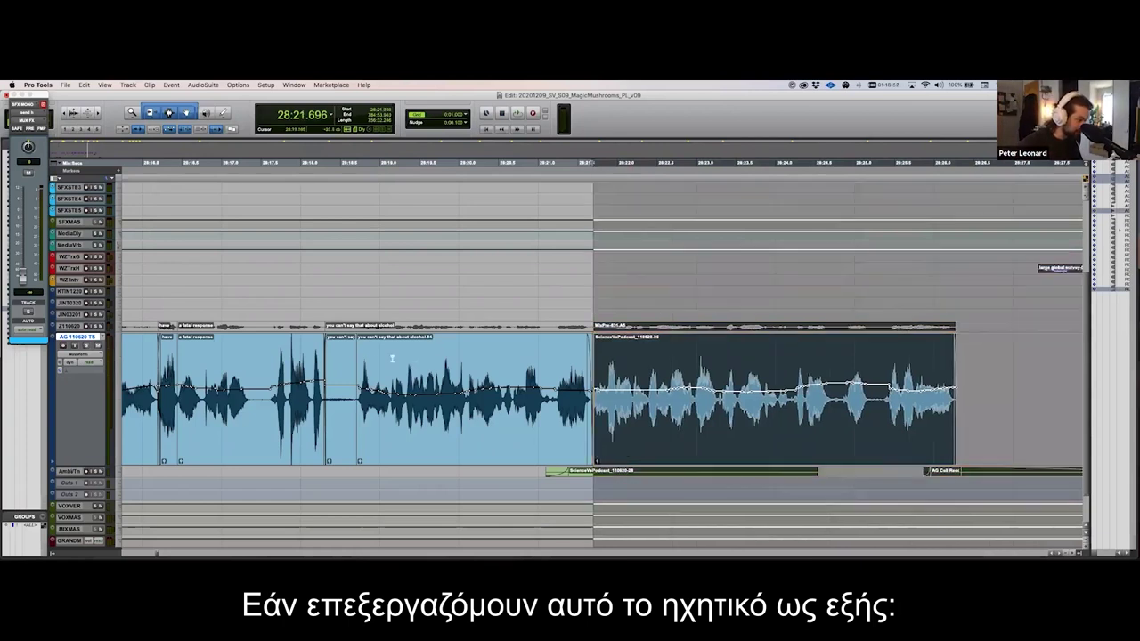
Step: Play the interview passage with the pause closed up, and undo the move that removed the gap
click(363, 358)
key(space)
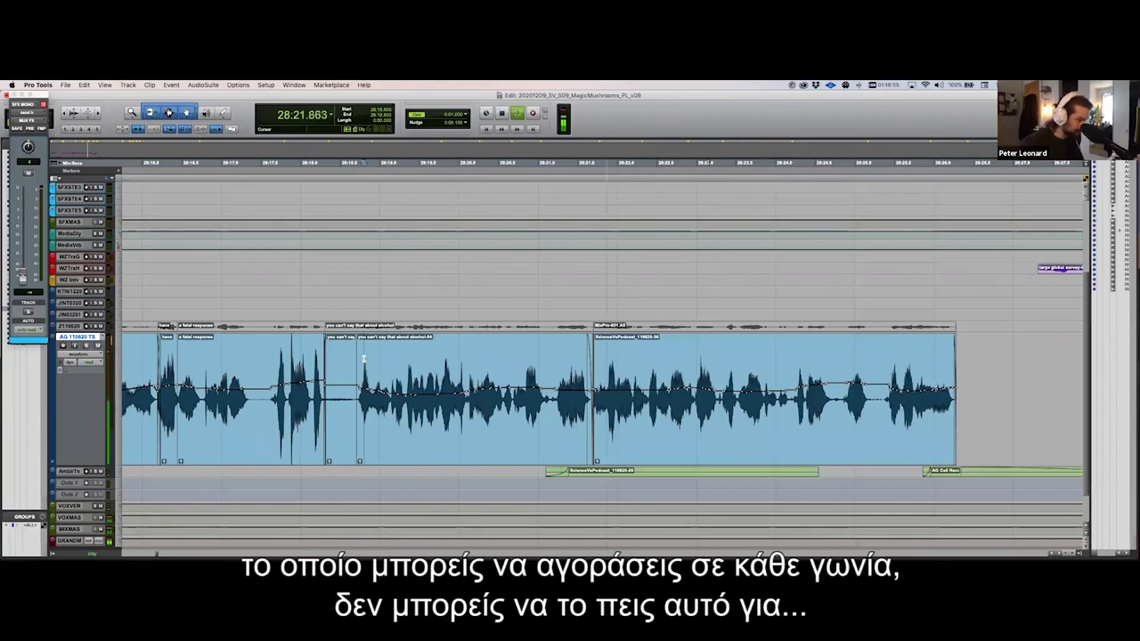
key(super+z)
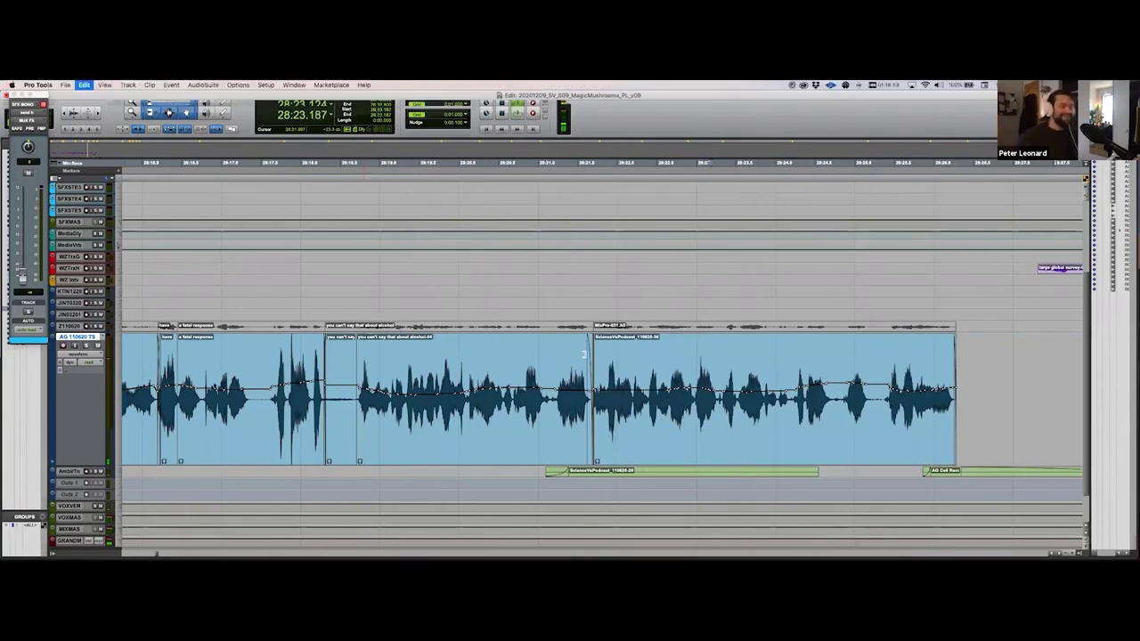
Step: Highlight the closing words of the "you can't say that about alcohol" clip from 28:20.628 to the pause after it
click(550, 392)
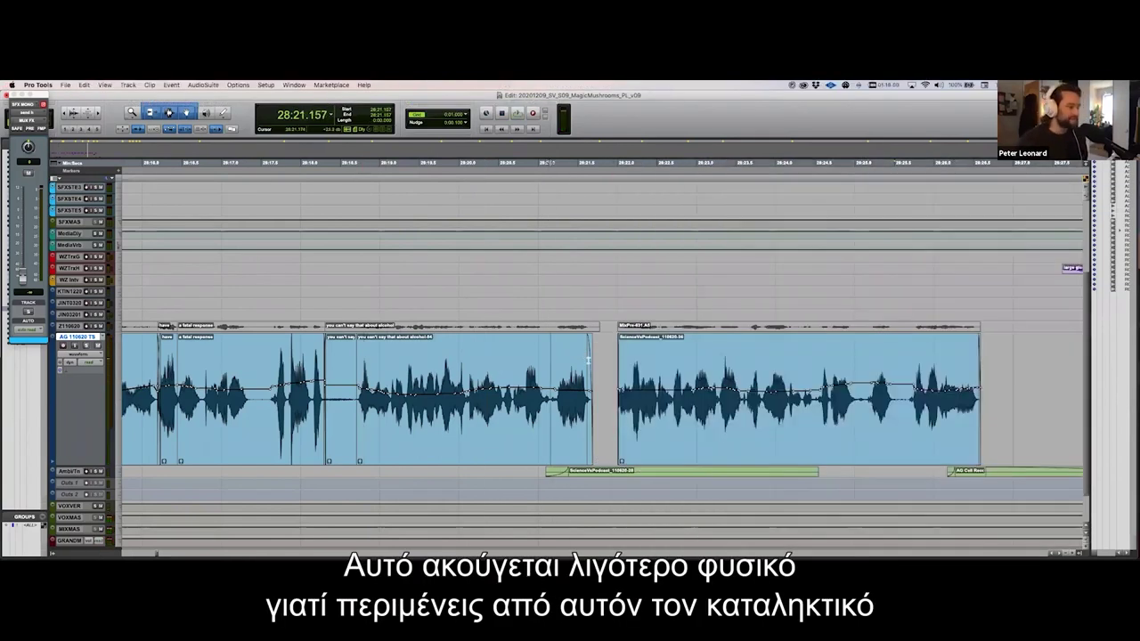
shift+click(599, 361)
click(556, 357)
drag(508, 361, 598, 368)
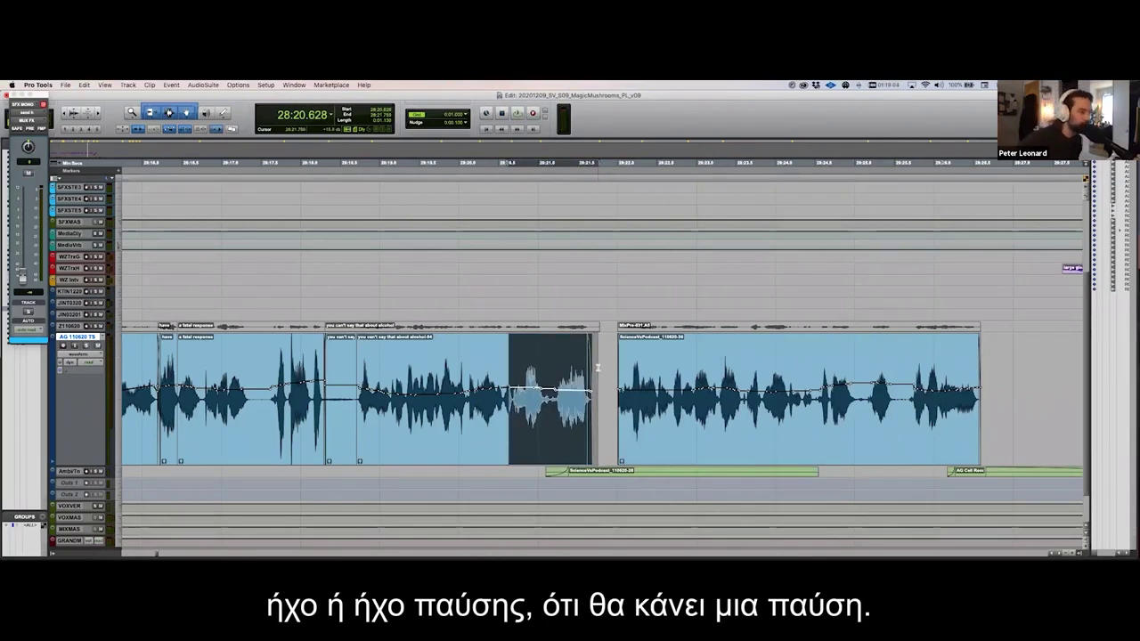
Step: Play from 28:20.032 through the restored pause into the following interview clip
click(535, 346)
click(426, 350)
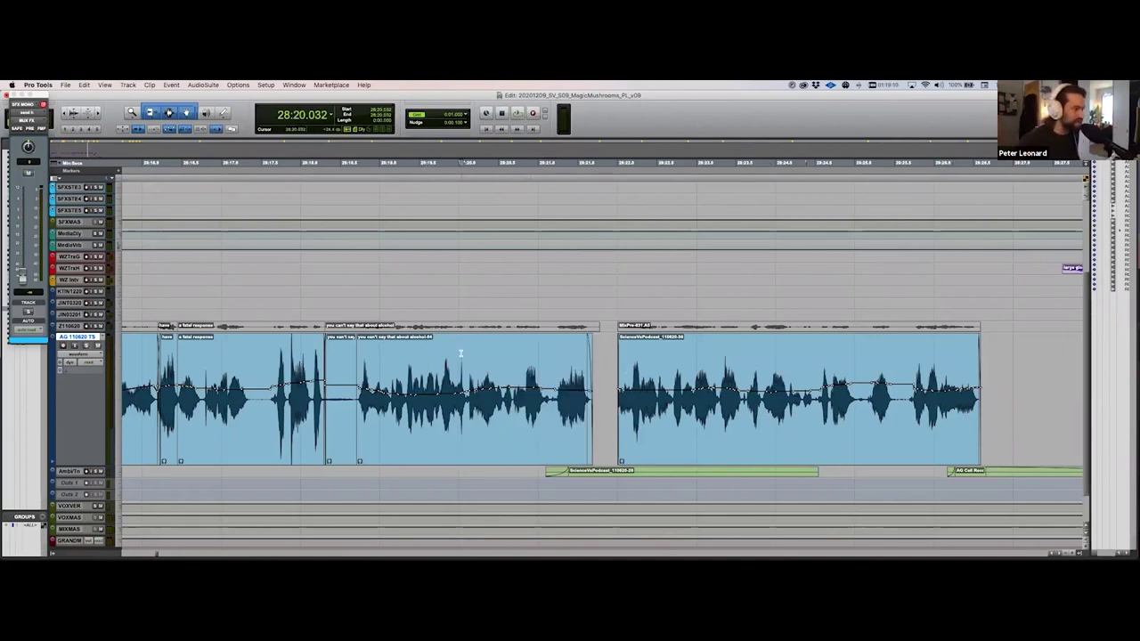
key(space)
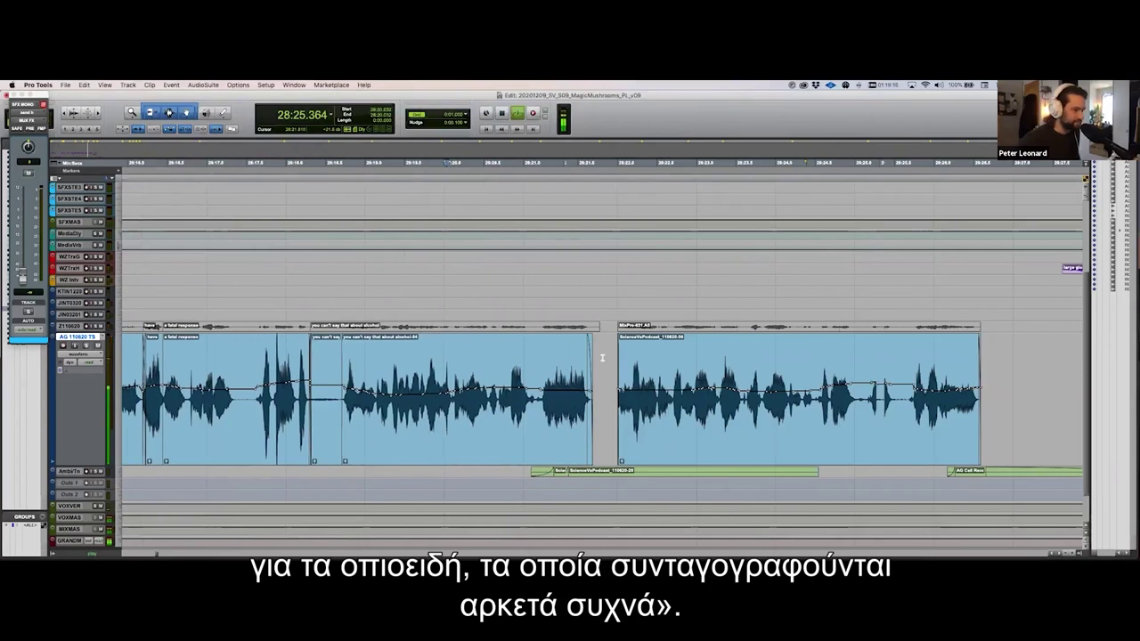
key(space)
Step: Show the whole interview section with the narration clips following it, and place the edit cursor after its last clip at 28:28.380
key(super+bracketleft)
key(super+bracketleft)
key(super+bracketleft)
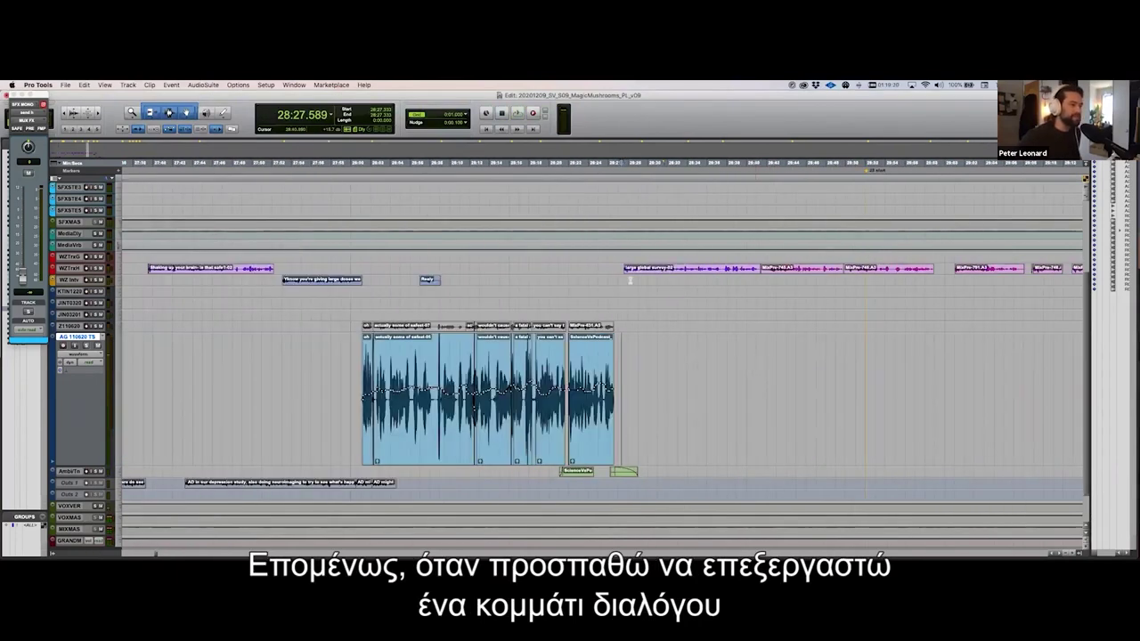
scroll(629, 280, right, 5)
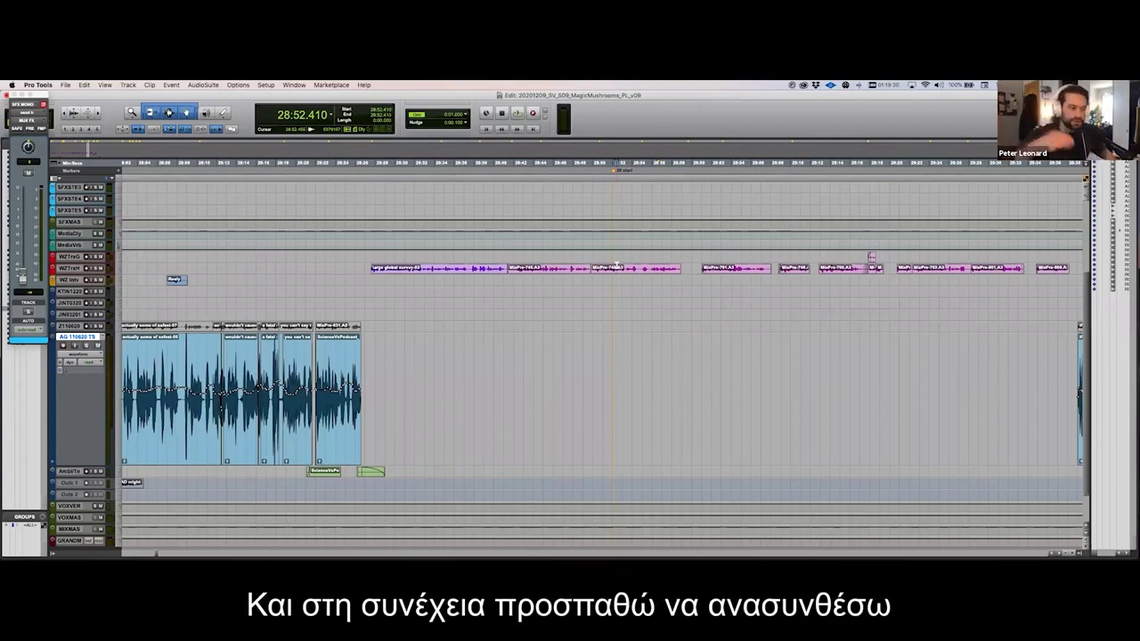
drag(343, 439, 374, 385)
click(375, 384)
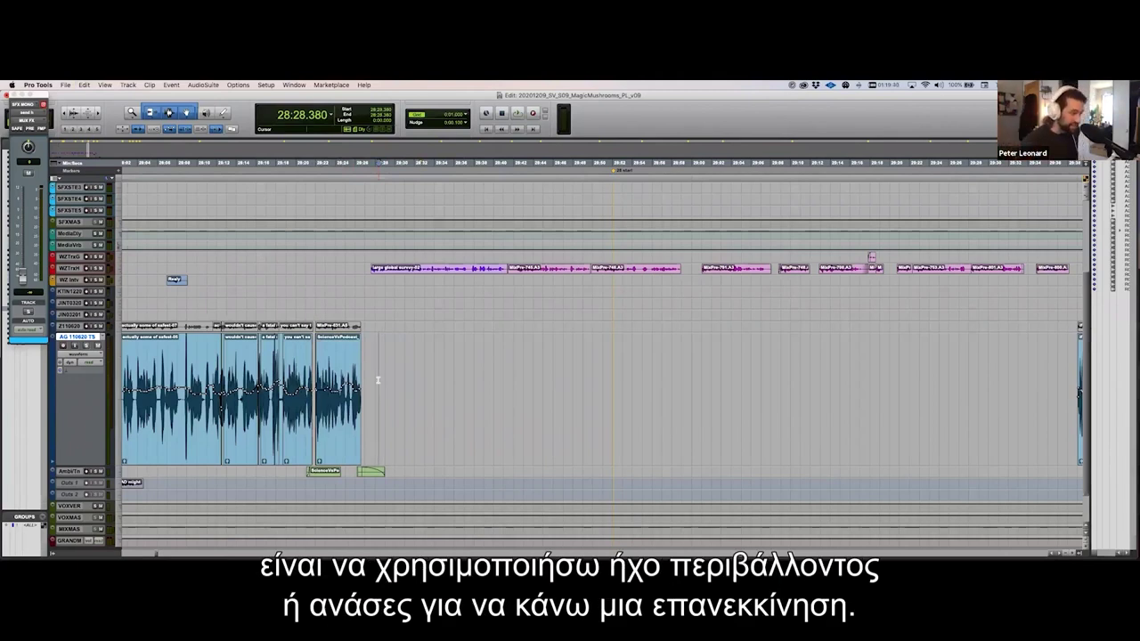
Step: Bring up the interview section beginning with the "if you took psilocybin several days in a row" clip, placing the edit cursor at 29:42.000
scroll(378, 380, right, 10)
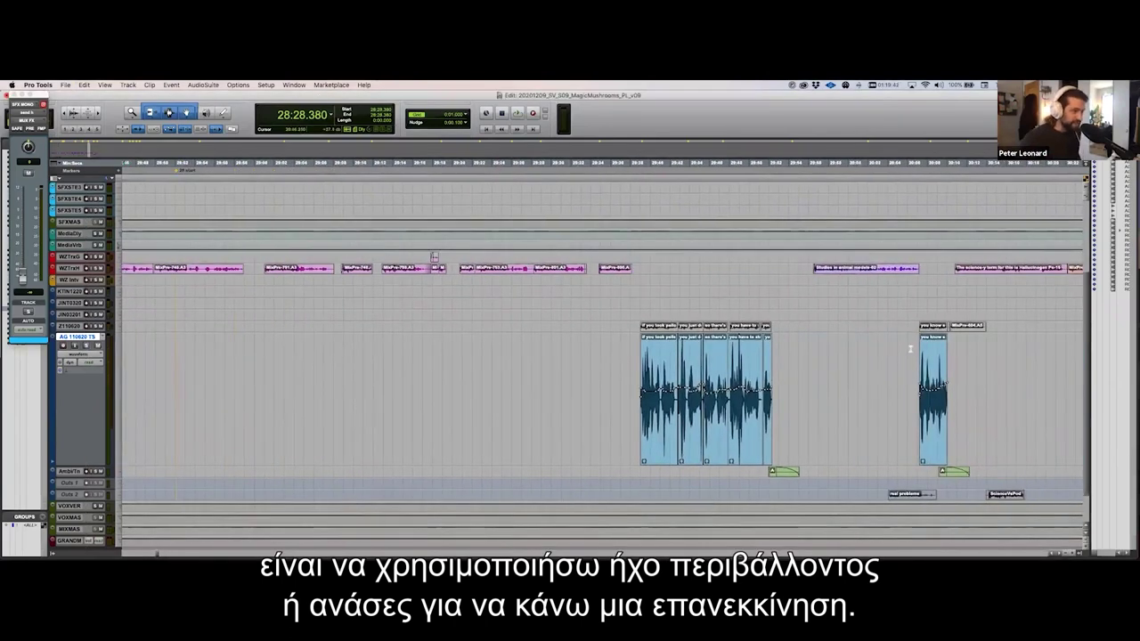
click(846, 349)
click(671, 361)
scroll(669, 361, up, 8)
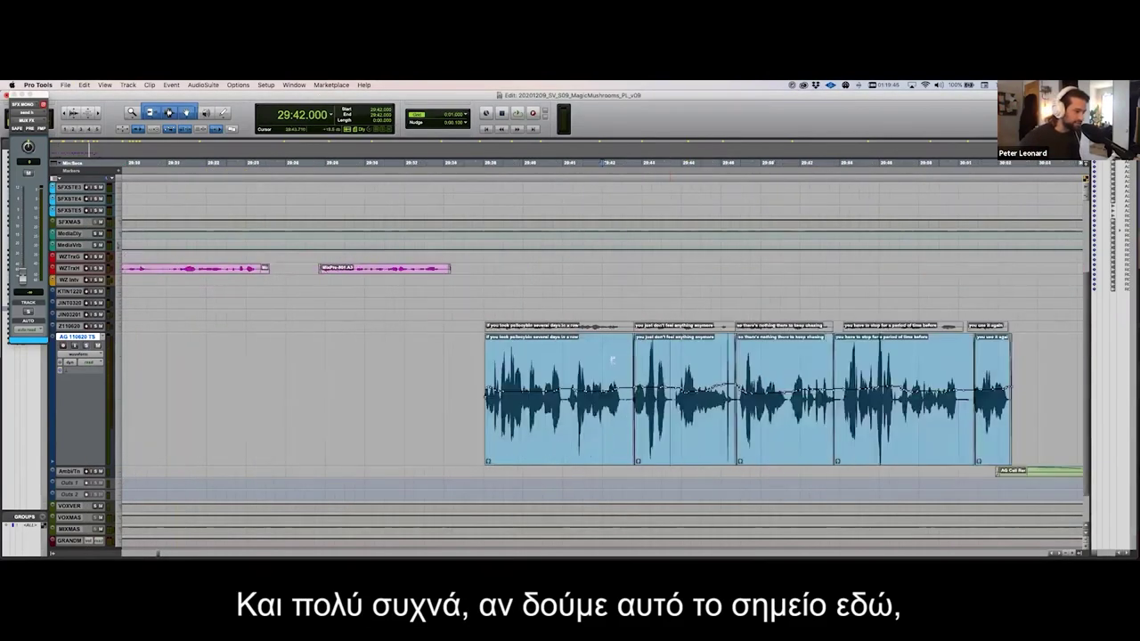
Step: Highlight the pause and sound around the cut before "you just don't feel anything anymore" from 29:42.396, and place the edit cursor at 29:41.988
click(693, 406)
drag(676, 364, 735, 364)
click(692, 386)
drag(664, 360, 764, 360)
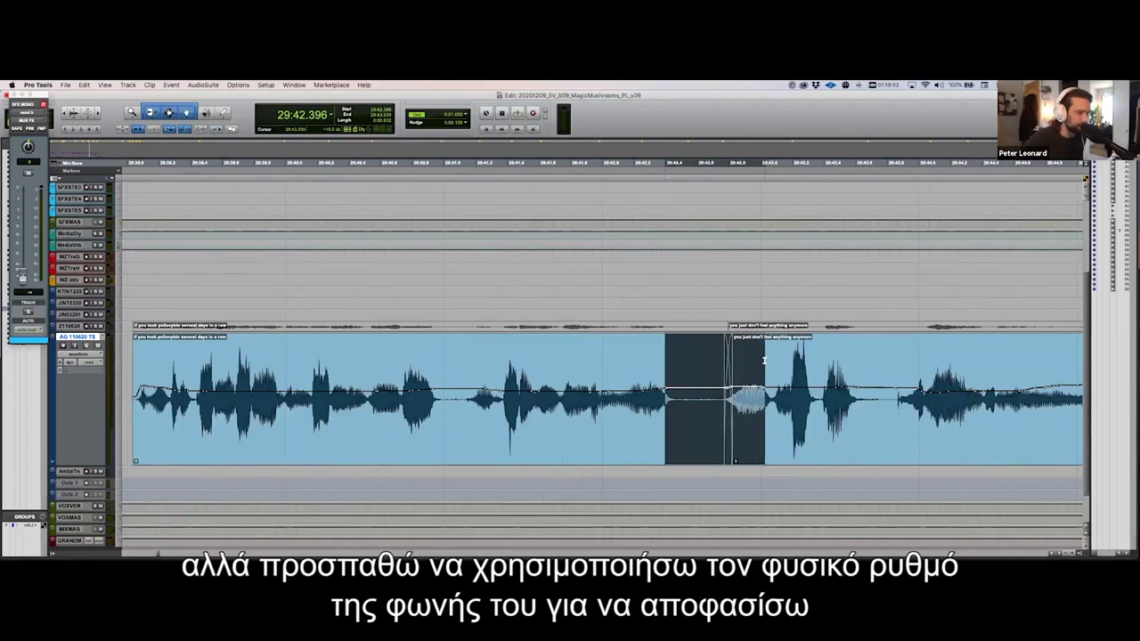
click(665, 349)
click(600, 353)
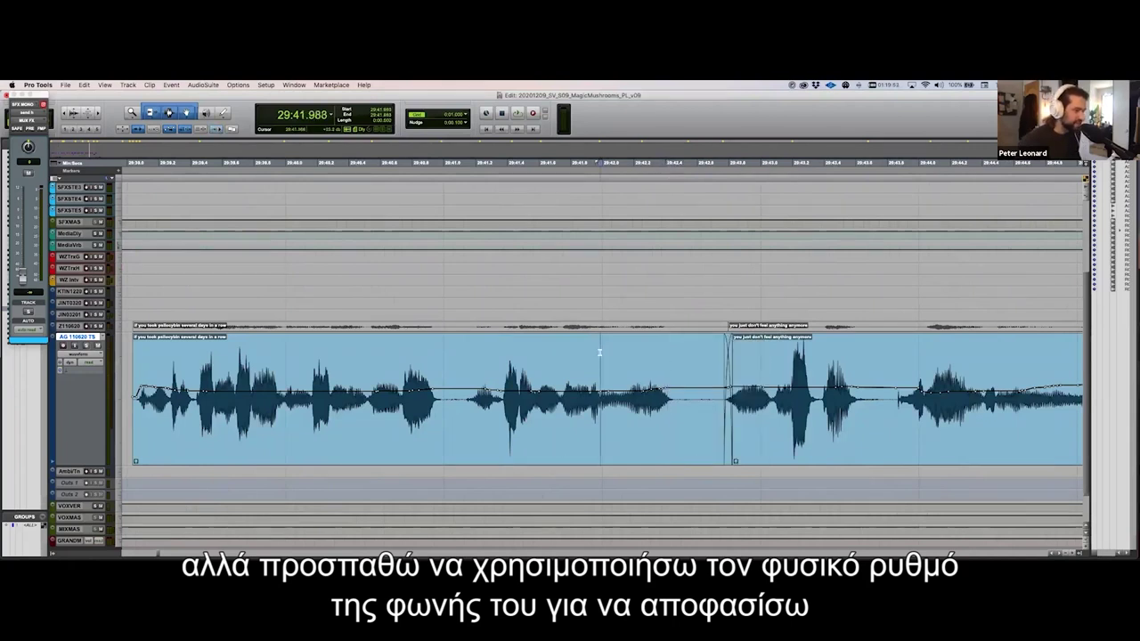
Step: Remove the crossfade before the "you just don't feel anything anymore" clip, and try moving that clip and everything after it earlier
click(729, 454)
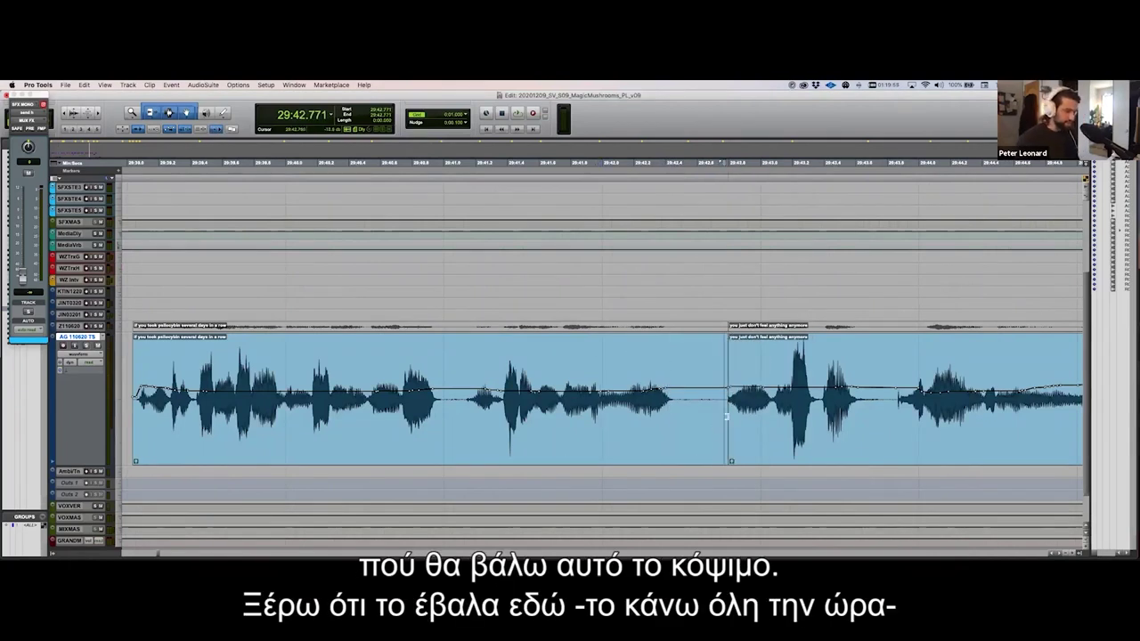
drag(763, 417, 736, 415)
click(734, 416)
click(700, 435)
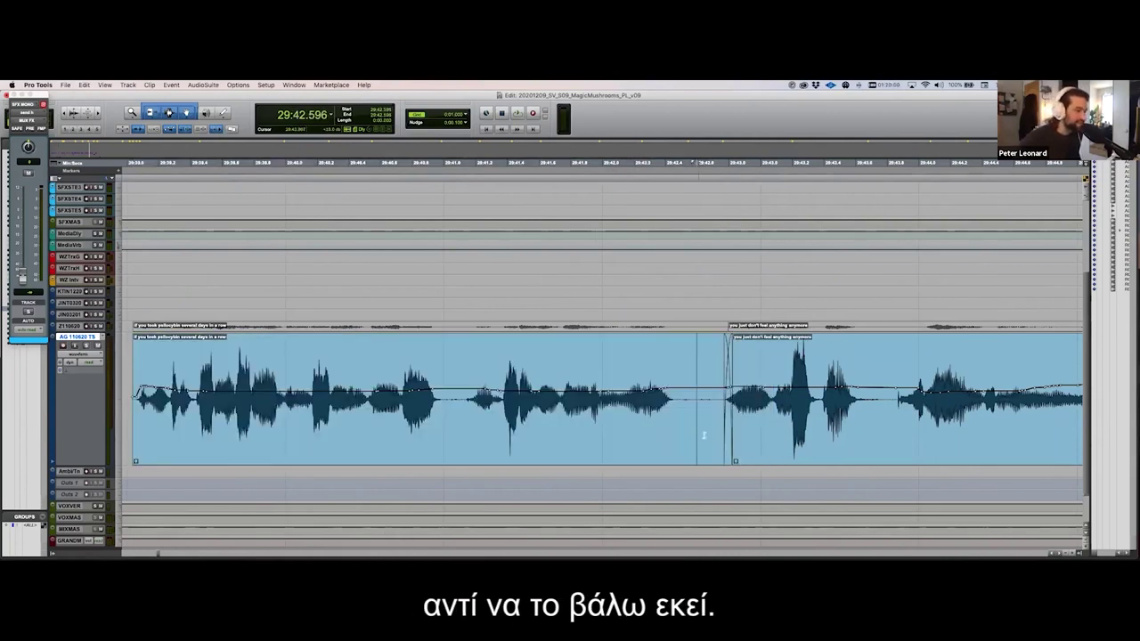
click(723, 448)
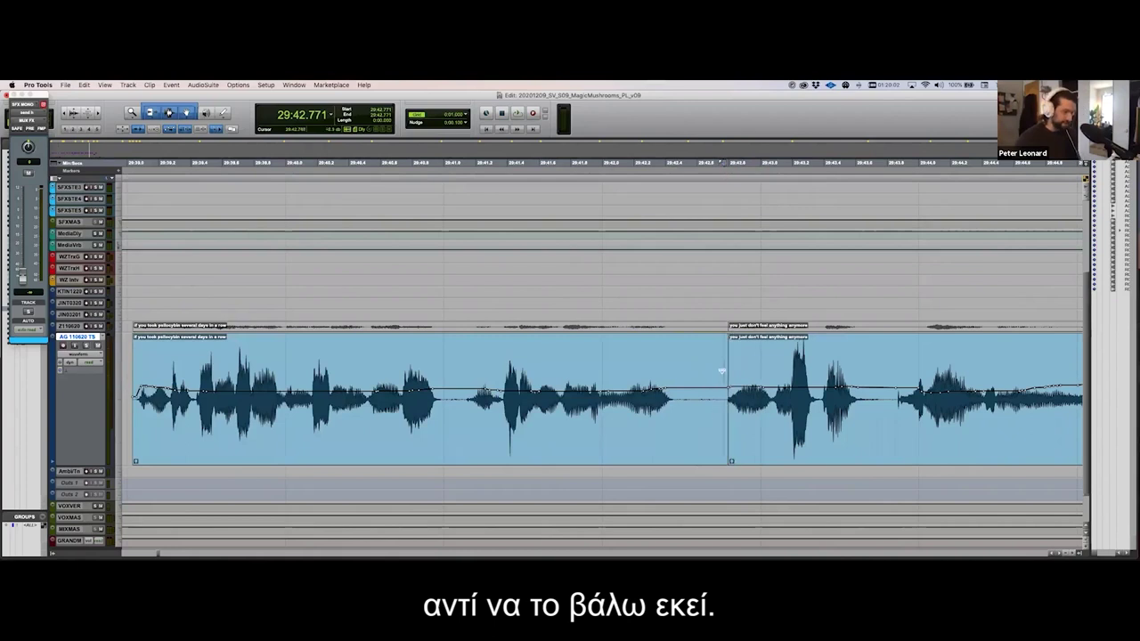
key(alt+shift+Return)
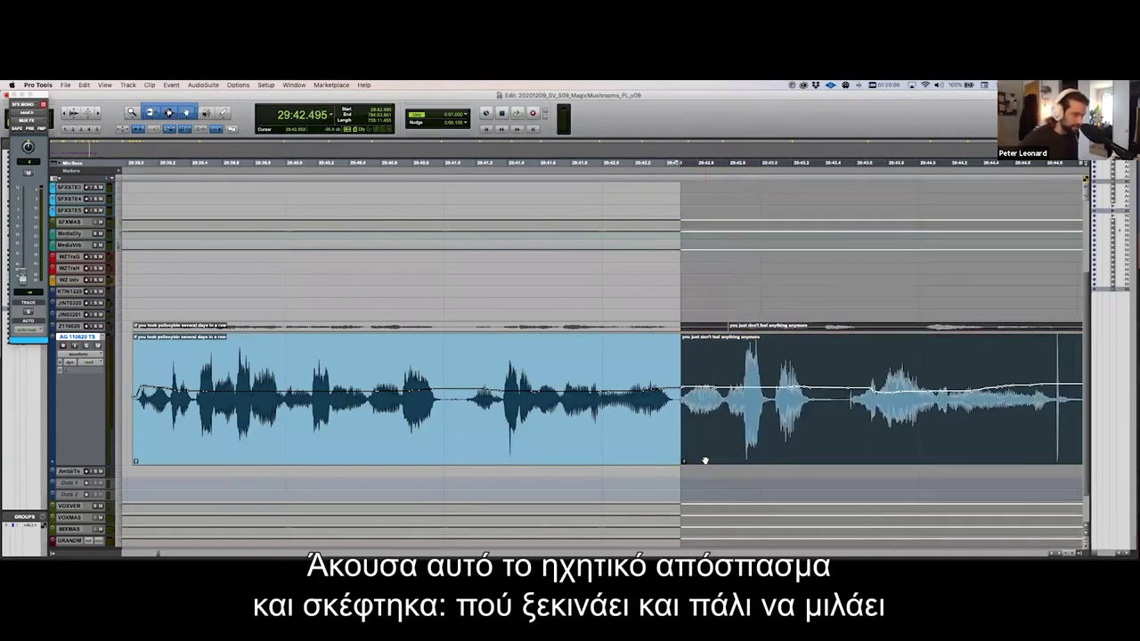
Step: Highlight the last words before the cut from 29:41.662, examine the pause after them, and place the edit cursor at 29:42.327
drag(550, 392, 716, 392)
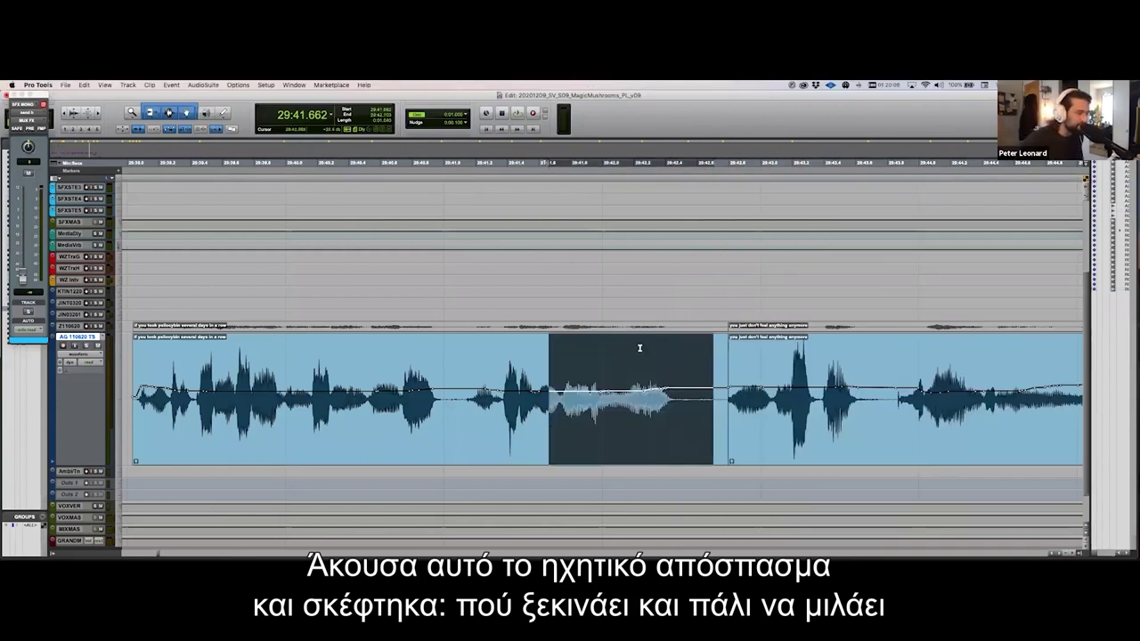
click(640, 347)
key(super+bracketright)
drag(593, 349, 720, 354)
scroll(720, 354, right, 5)
drag(631, 353, 800, 357)
click(605, 358)
drag(675, 361, 529, 366)
click(531, 367)
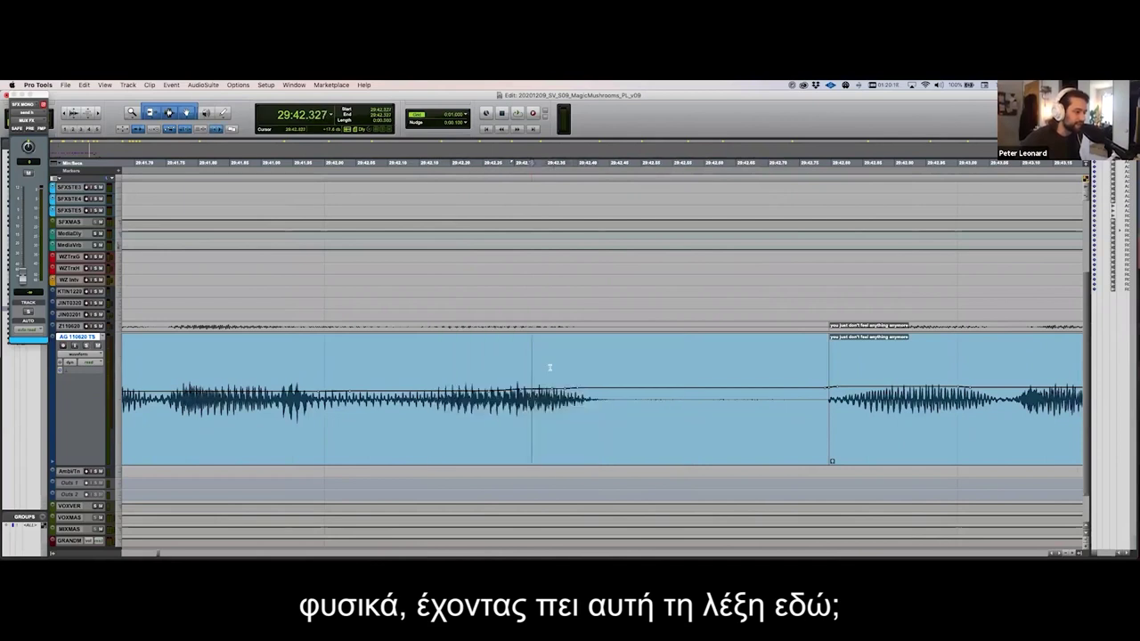
Step: Extend the first clip's end over the second to reveal its original continuation, and highlight where the speech resumes from 29:42.790
key(r)
drag(730, 417, 909, 417)
shift+click(667, 366)
click(709, 360)
drag(713, 360, 740, 359)
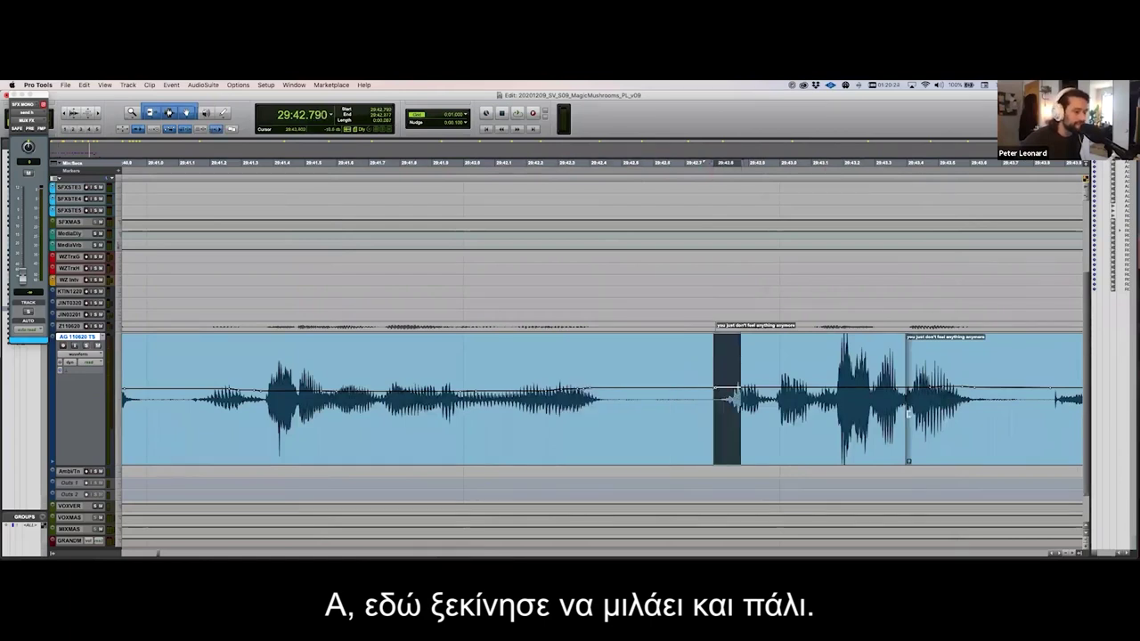
Step: Trim the first clip's end back to 29:42.814 so it meets the "you just don't feel anything anymore" clip, and select the first clip
drag(880, 417, 731, 410)
click(727, 403)
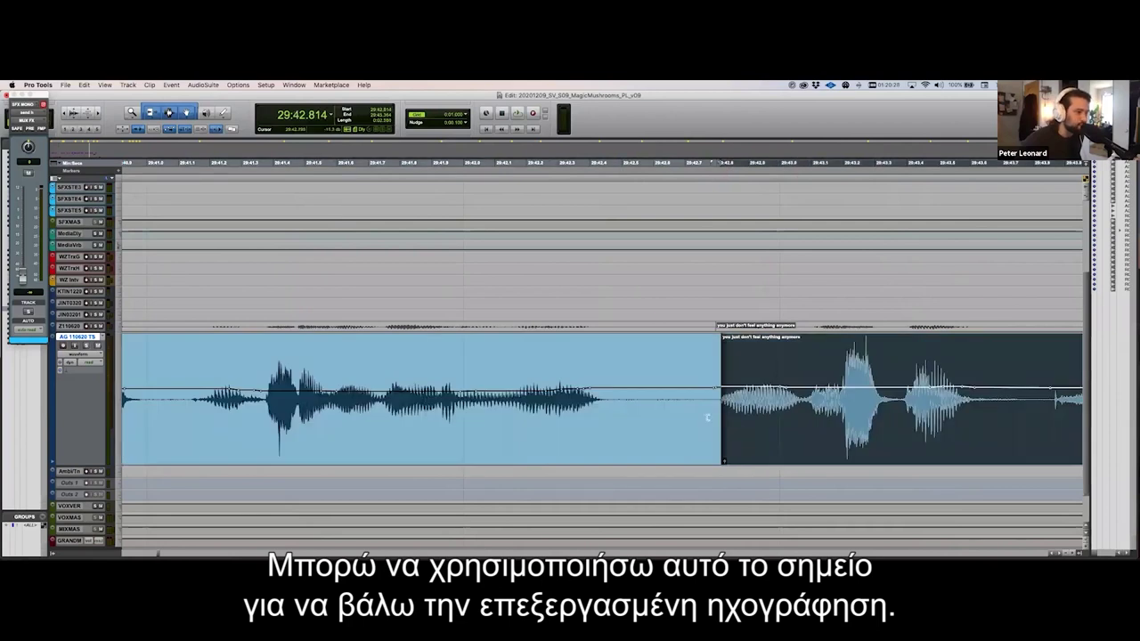
click(721, 460)
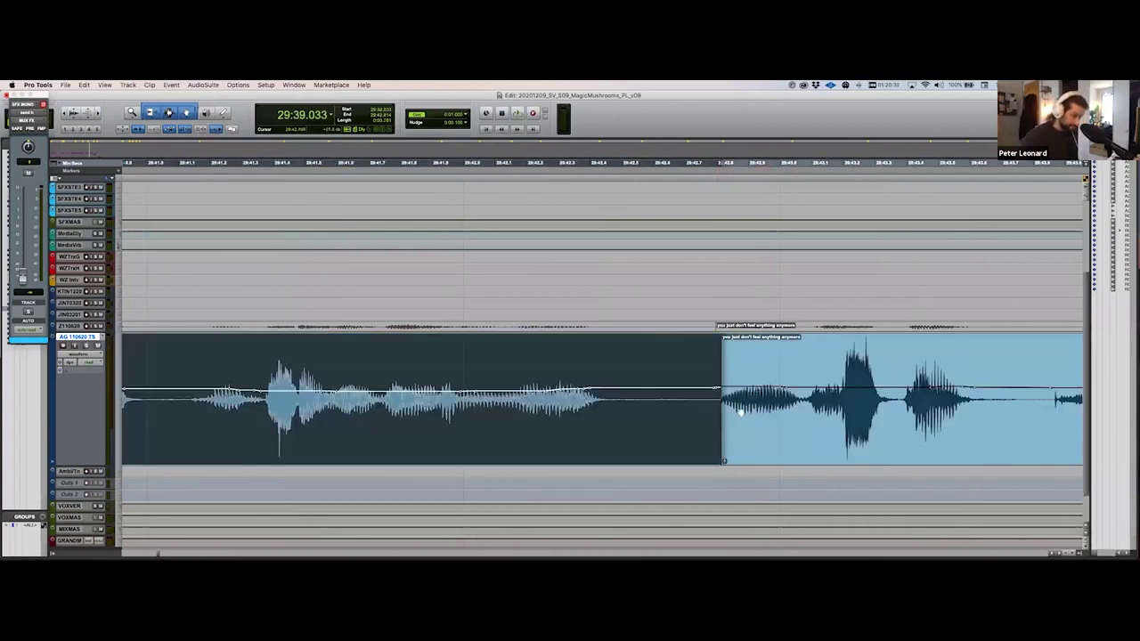
Step: Move the second clip and everything after it earlier to 29:42.455, directly against the end of the preceding words
click(761, 436)
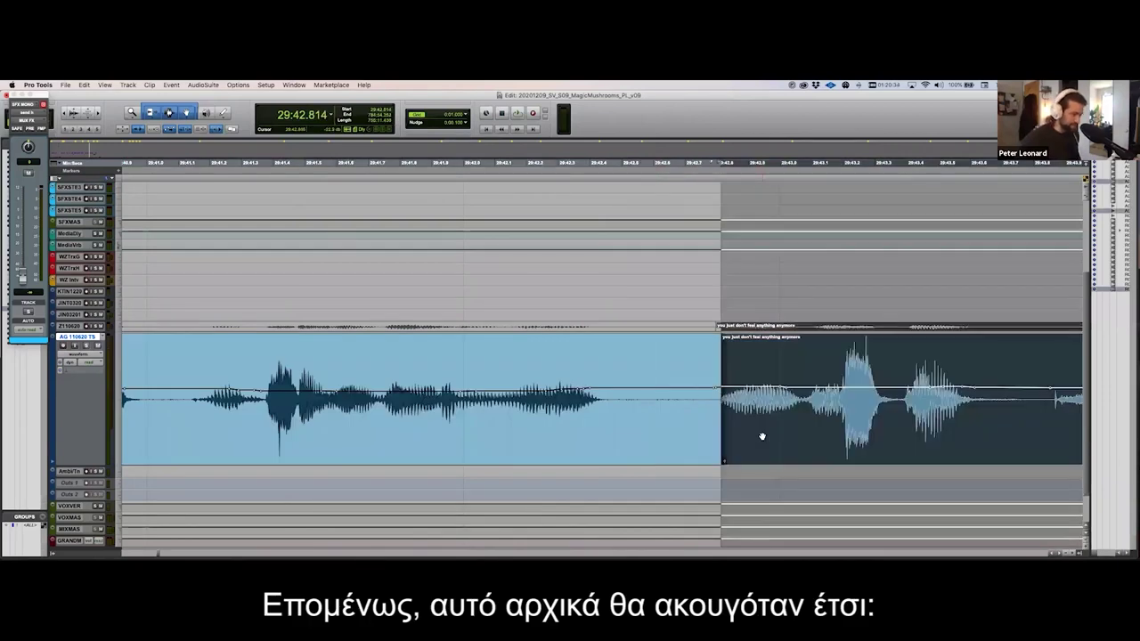
drag(740, 440, 590, 372)
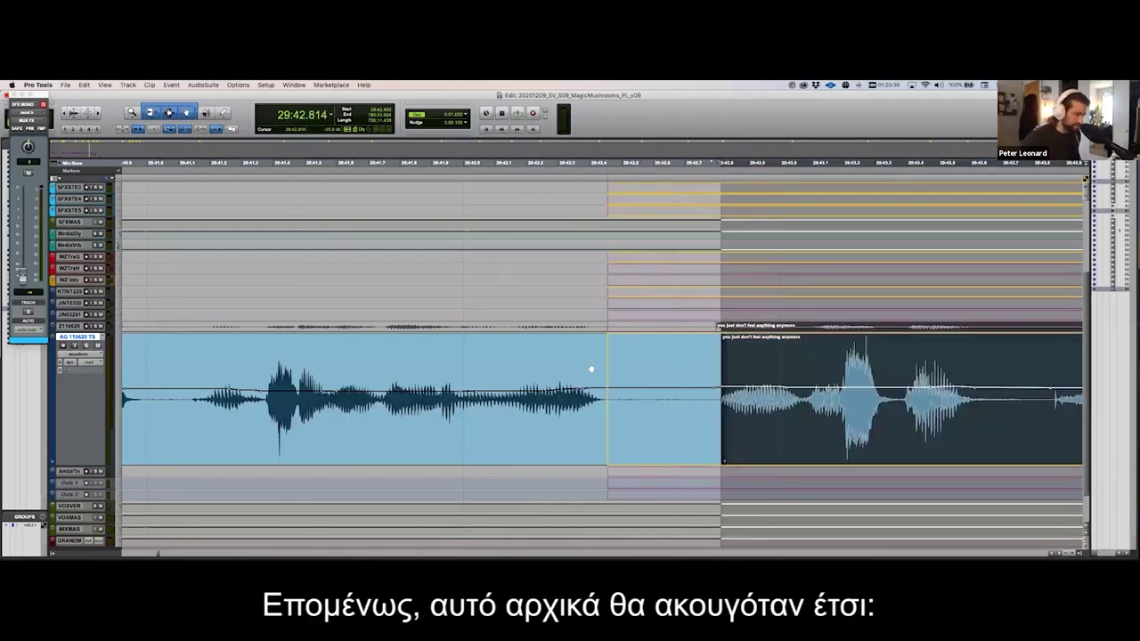
click(495, 354)
Step: Play the tightened cut from just before the "if you took psilocybin several days in a row" clip
key(super+bracketleft)
key(super+bracketleft)
key(super+bracketleft)
click(462, 354)
key(space)
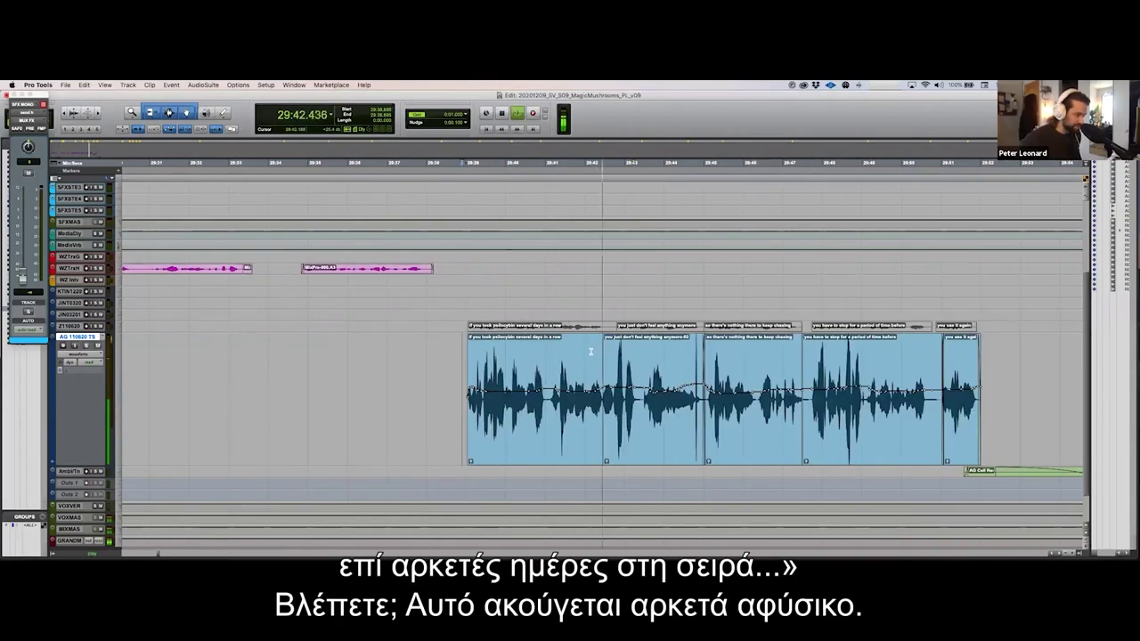
key(space)
Step: Move the "you just don't feel anything anymore" clip later to reopen the pause, and extend the first clip's end into the gap
key(super+bracketright)
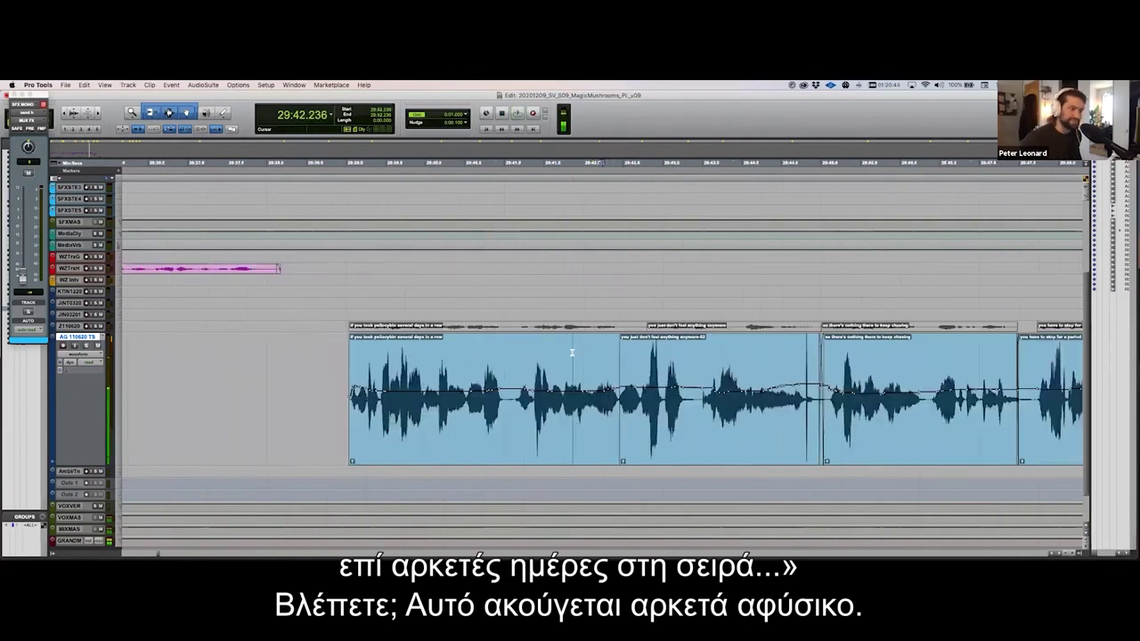
key(super+bracketright)
key(super+bracketright)
click(819, 458)
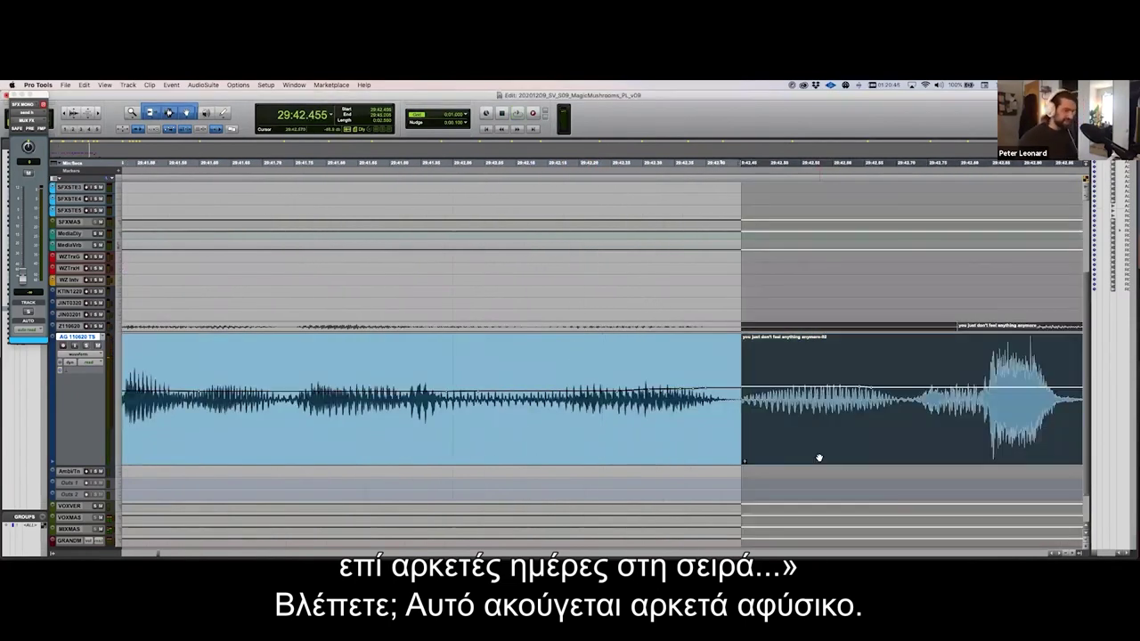
drag(819, 457, 990, 450)
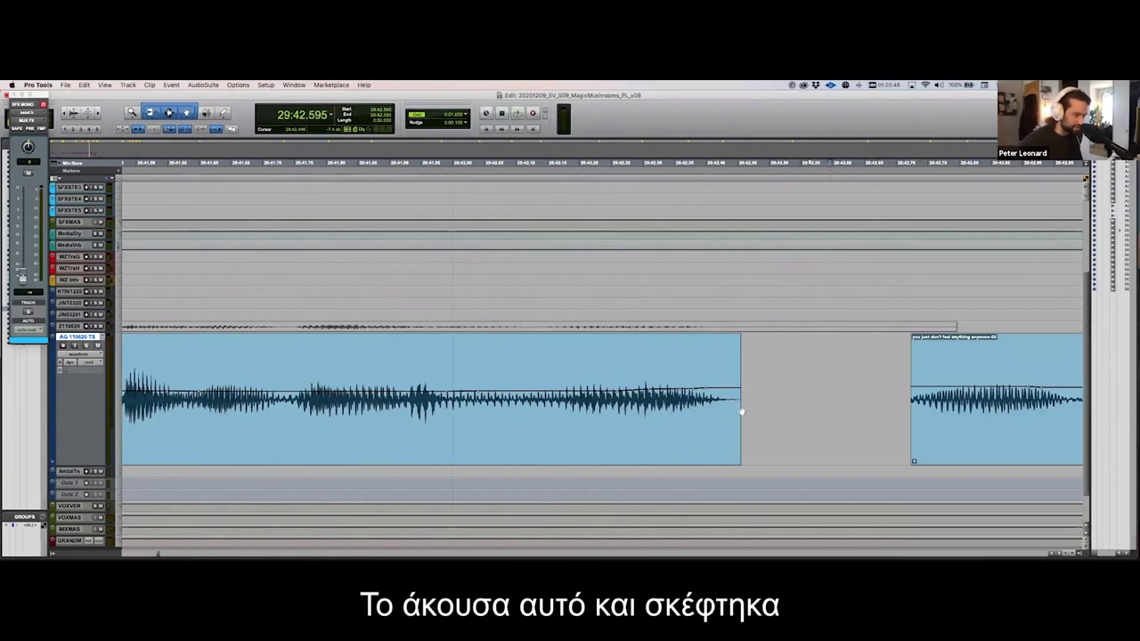
mouse_move(817, 415)
mouse_down()
mouse_move(1013, 415)
mouse_move(888, 414)
mouse_up()
scroll(891, 415, right, 3)
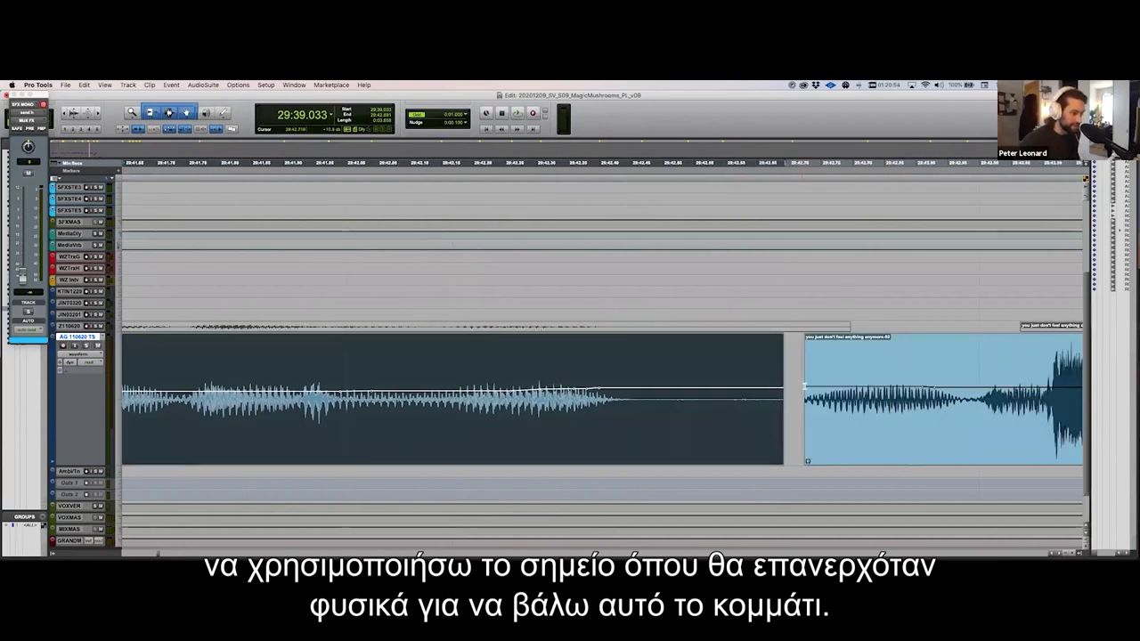
Step: Shift the second clip to 29:42.944, extend the first clip until its speech resumes, and move the second clip back to that resume point
click(849, 433)
drag(849, 433, 989, 433)
click(861, 410)
drag(869, 413, 903, 412)
click(959, 436)
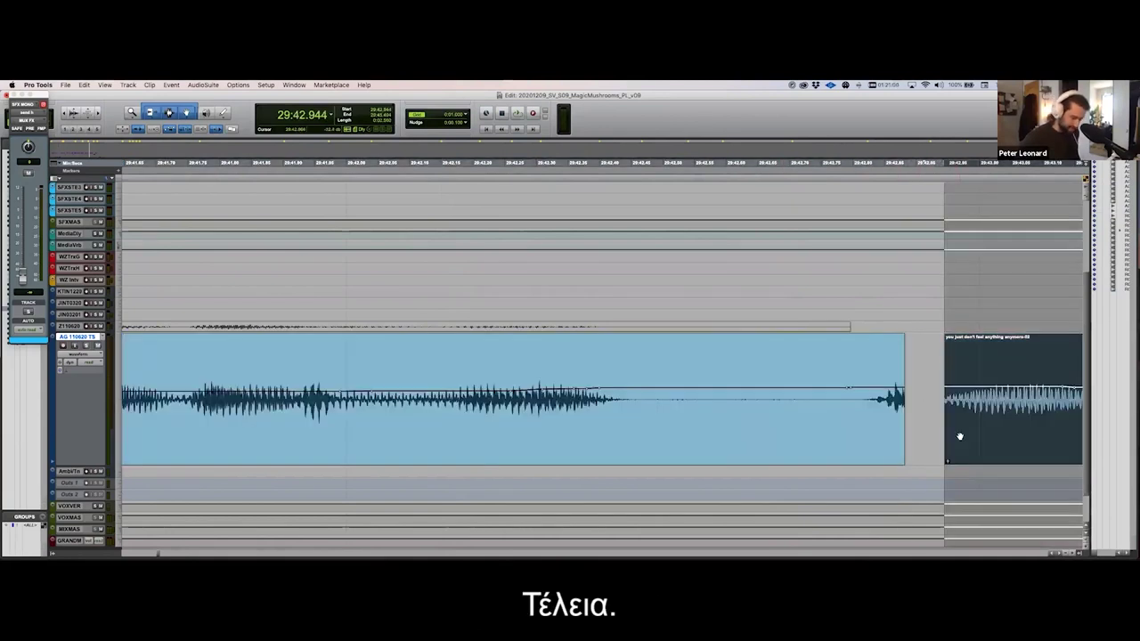
drag(959, 437, 853, 445)
Step: Place the edit cursor in the rebuilt pause at 29:42.537, and select the music clip above that starts at 29:28.390
click(691, 354)
click(687, 352)
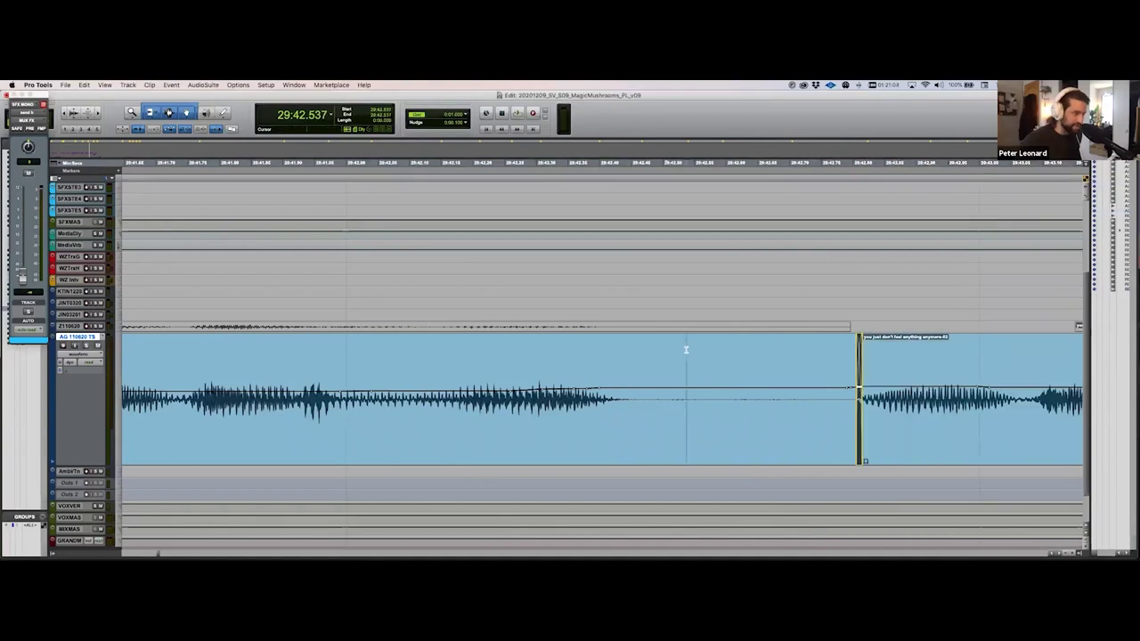
key(r)
key(r)
scroll(686, 348, up, 5)
drag(609, 187, 920, 189)
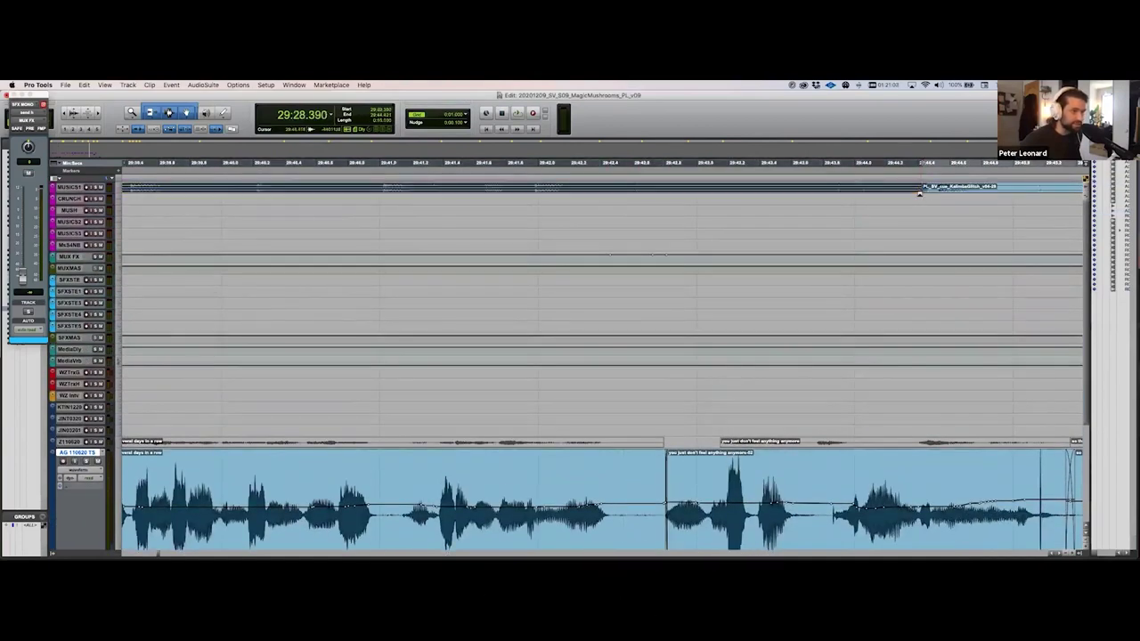
Step: Play the rebuilt pause between the first two interview clips, starting from 29:40.588
click(695, 373)
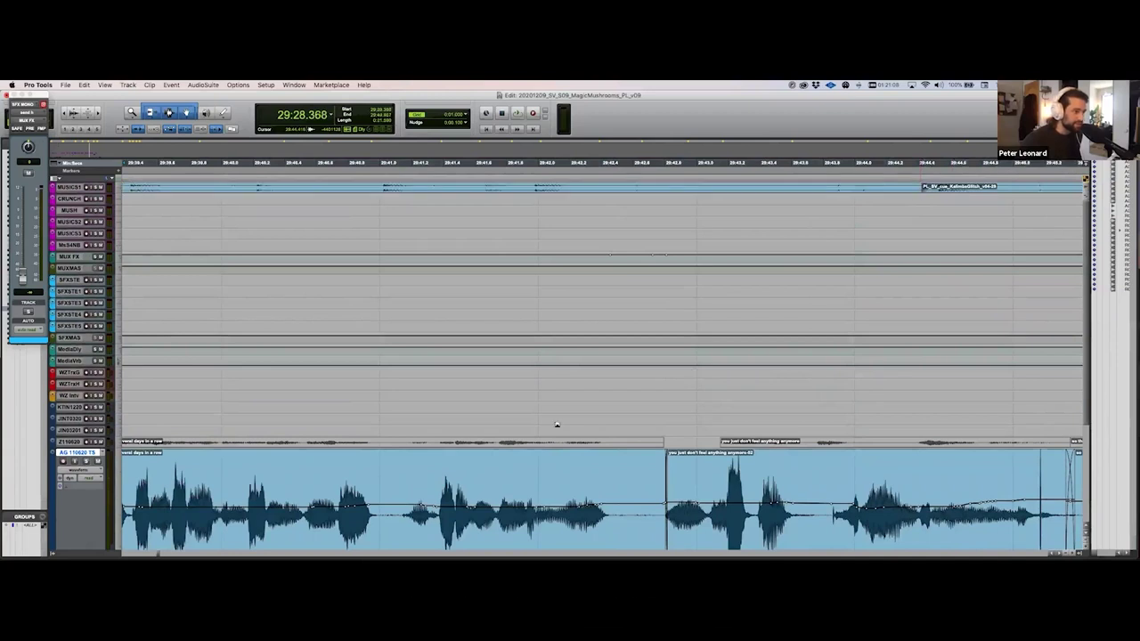
click(314, 429)
key(space)
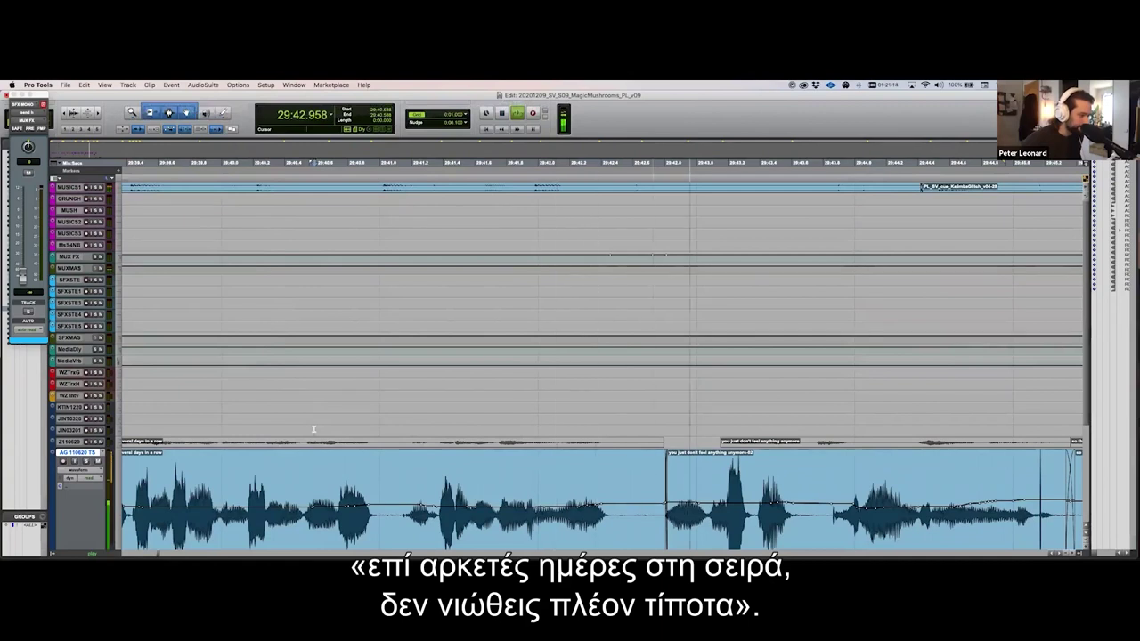
key(space)
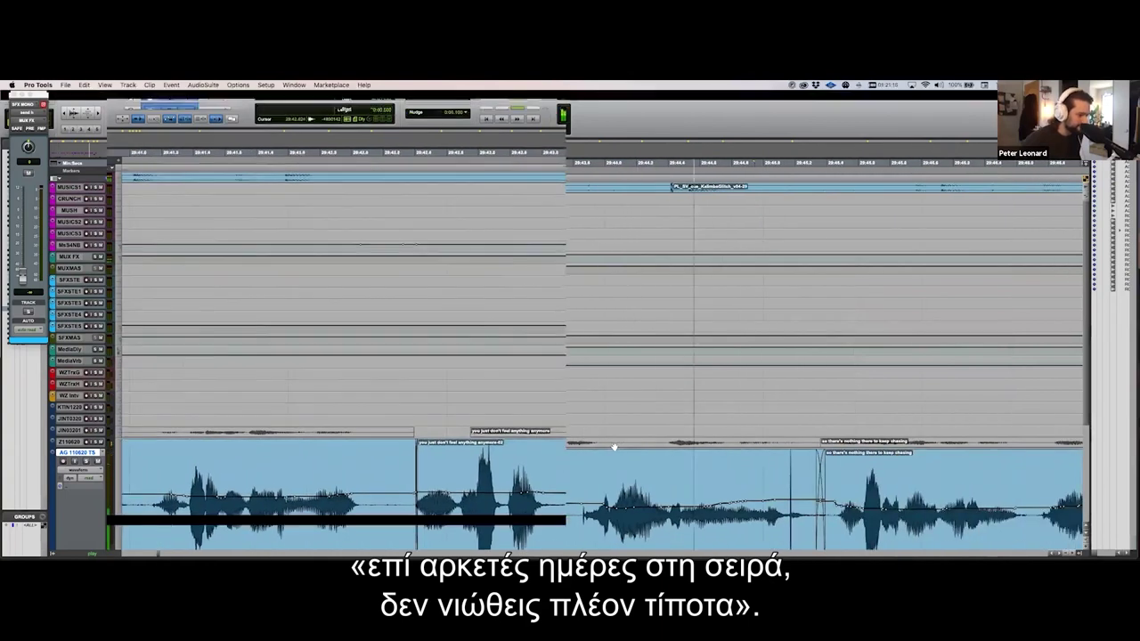
Step: Select the breath at the head of the "you have to stop for a period of time before" clip, from 29:47.852
key(r)
key(r)
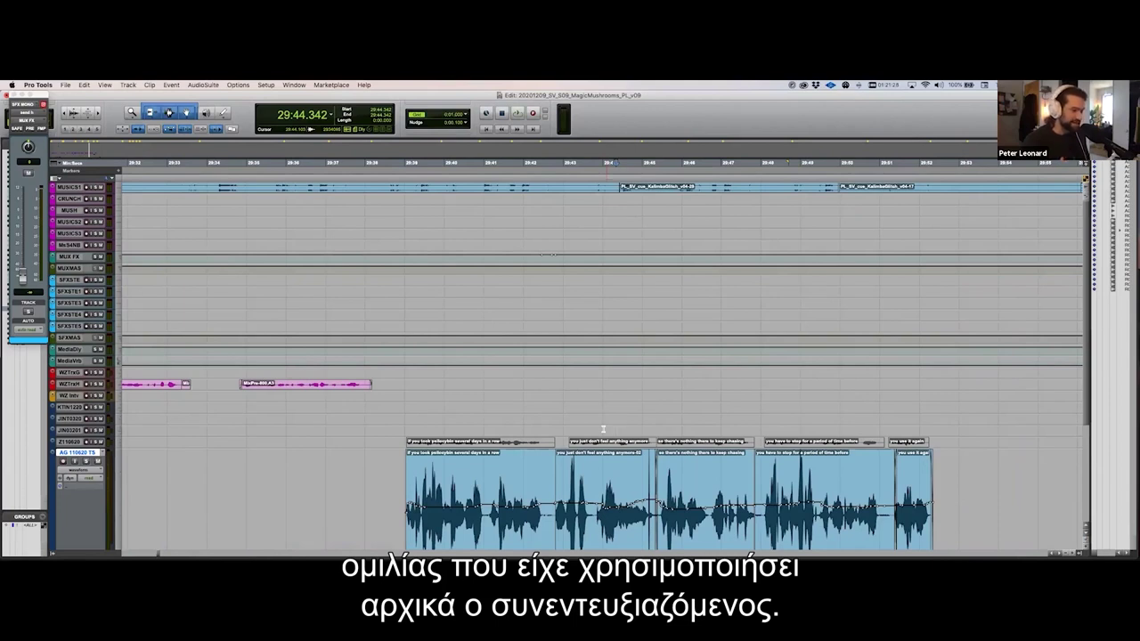
click(725, 470)
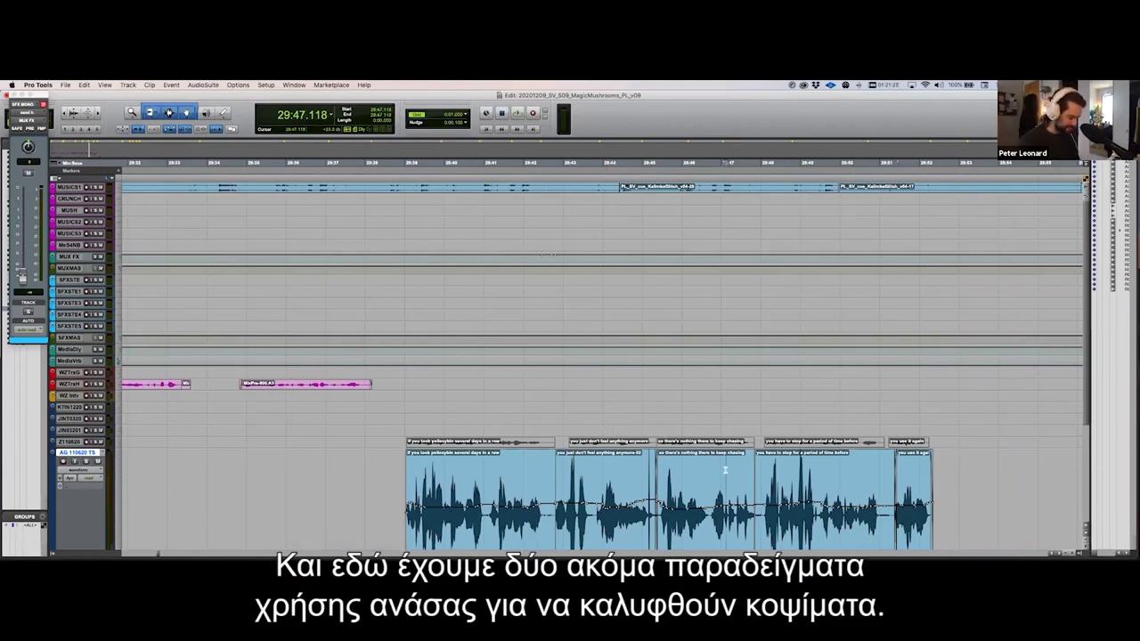
key(t)
key(t)
key(t)
key(t)
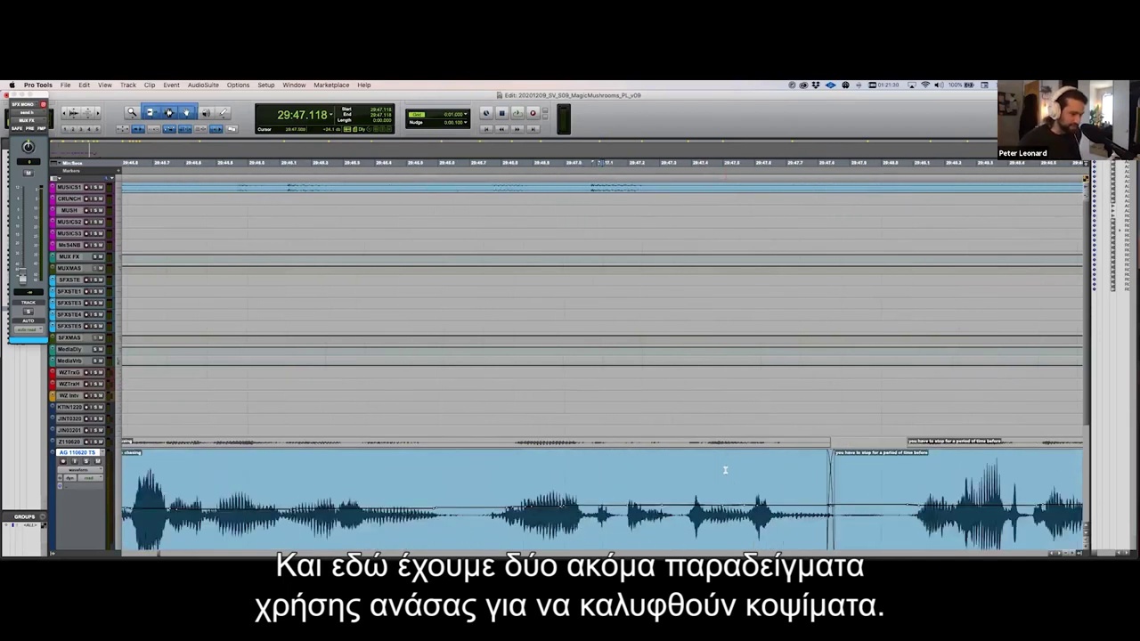
drag(856, 478, 790, 479)
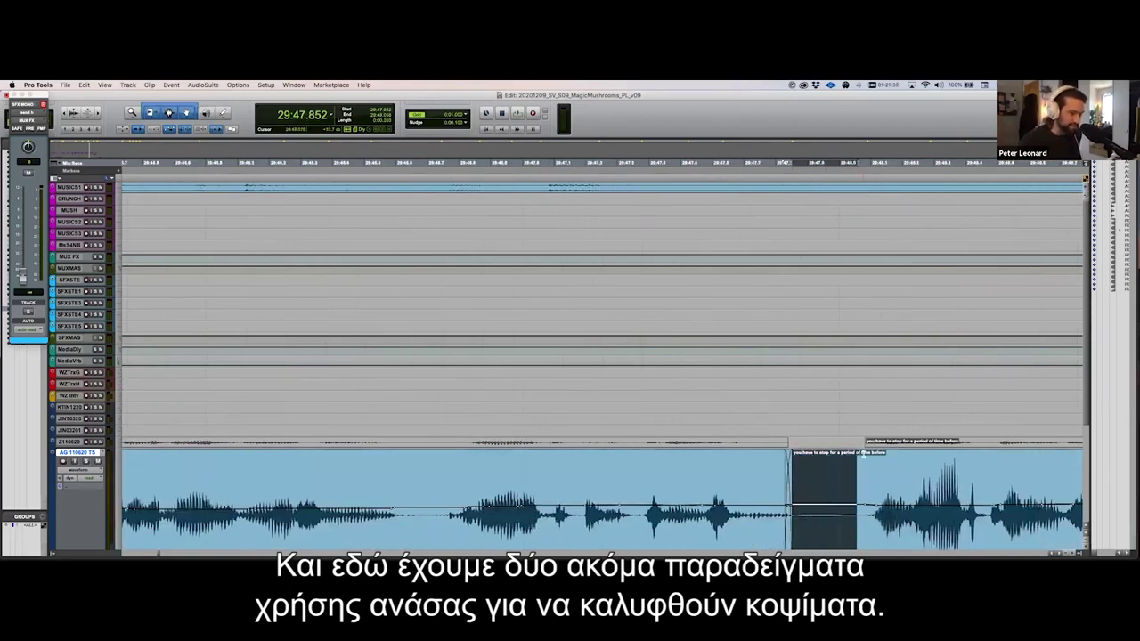
Step: Locate the pause ahead of the "you use it again" clip and select the crossfade at that cut
scroll(863, 454, right, 3)
scroll(863, 455, right, 5)
scroll(864, 454, right, 5)
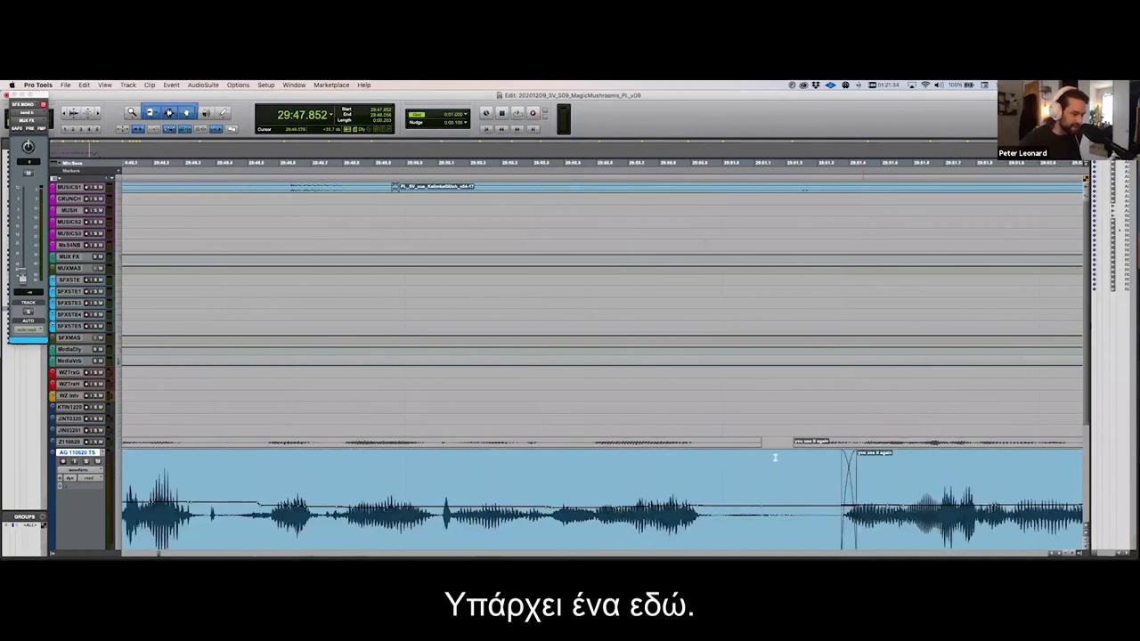
click(389, 466)
mouse_move(370, 472)
mouse_down()
mouse_move(547, 472)
mouse_move(369, 472)
mouse_up()
click(371, 472)
scroll(463, 498, down, 3)
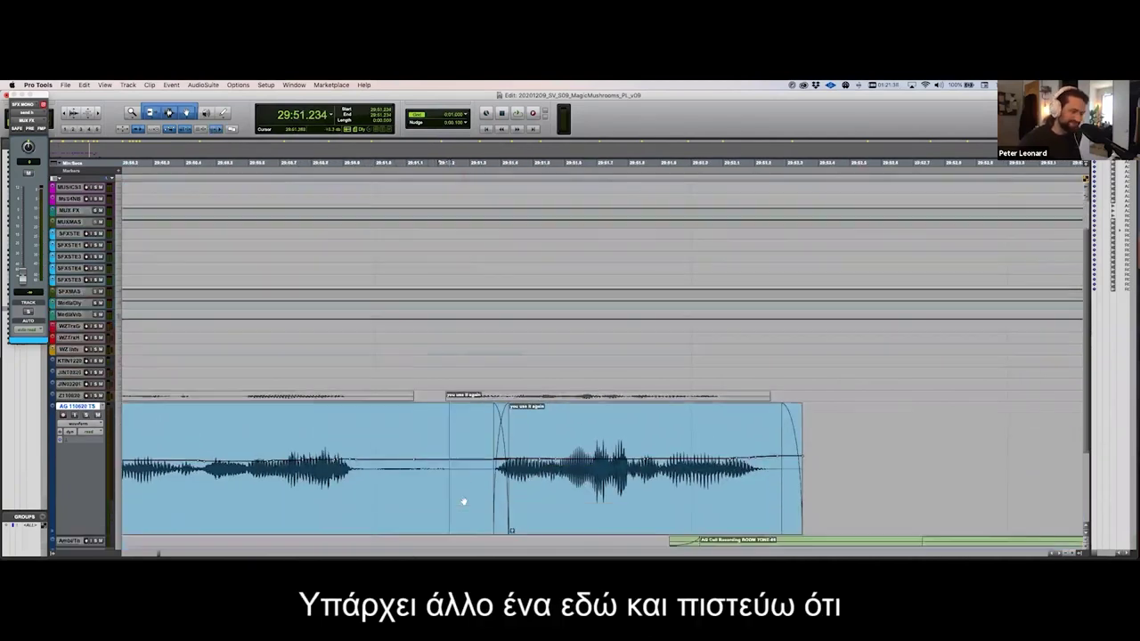
click(499, 504)
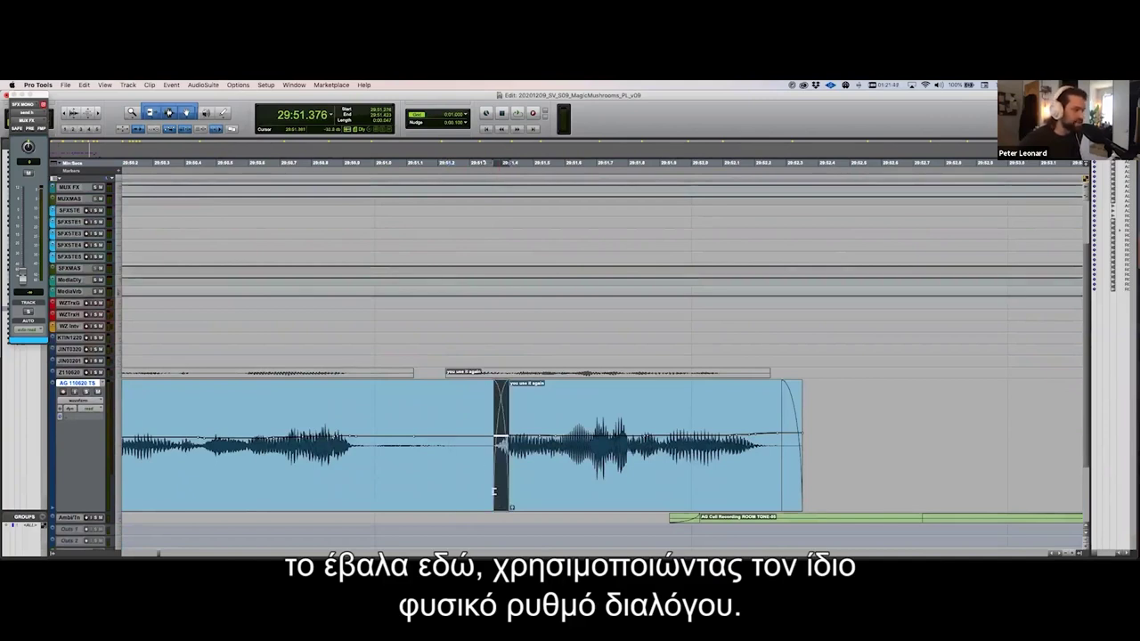
Step: Move the "you use it again" clip later to uncover the original speech, and trim the preceding clip's end back to leave a gap
click(517, 492)
click(641, 496)
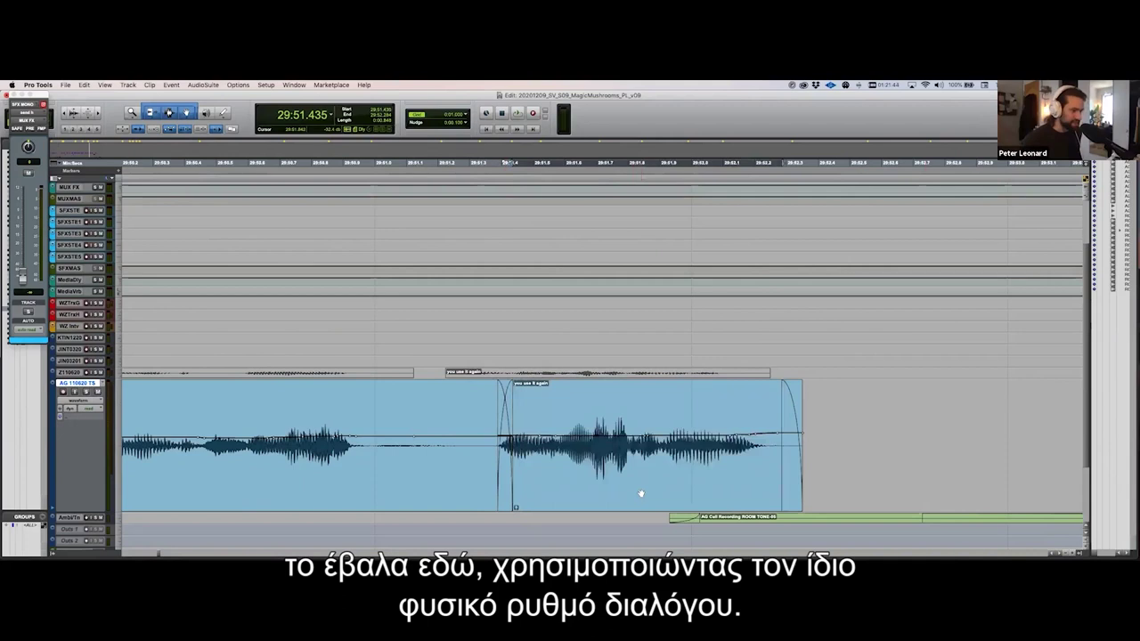
click(641, 493)
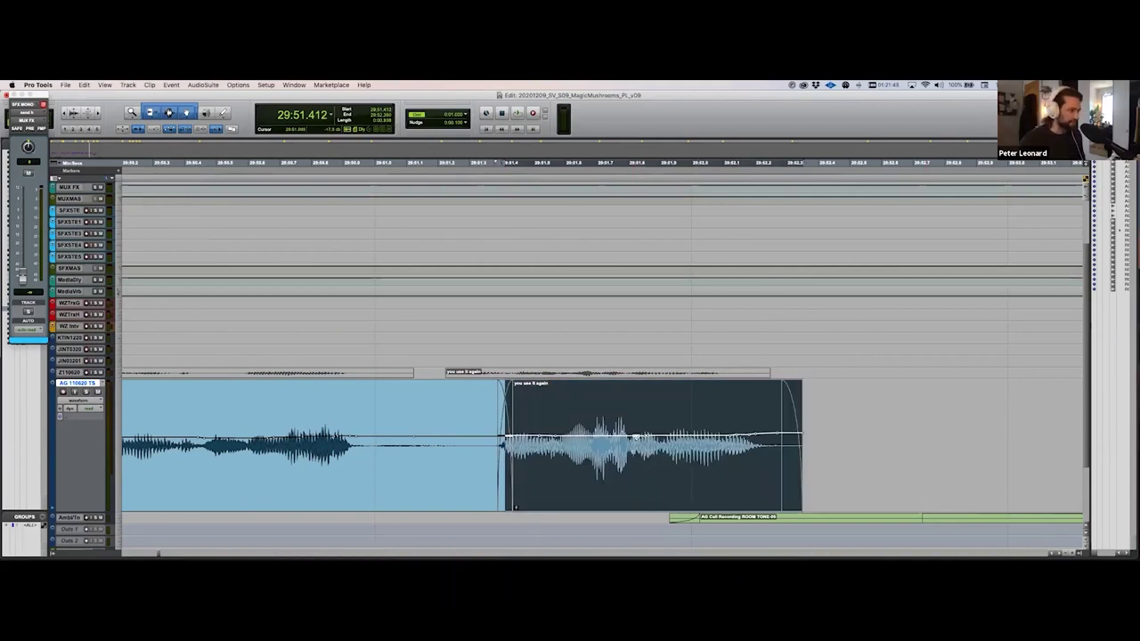
mouse_move(545, 485)
mouse_down()
mouse_move(626, 488)
mouse_move(559, 496)
mouse_up()
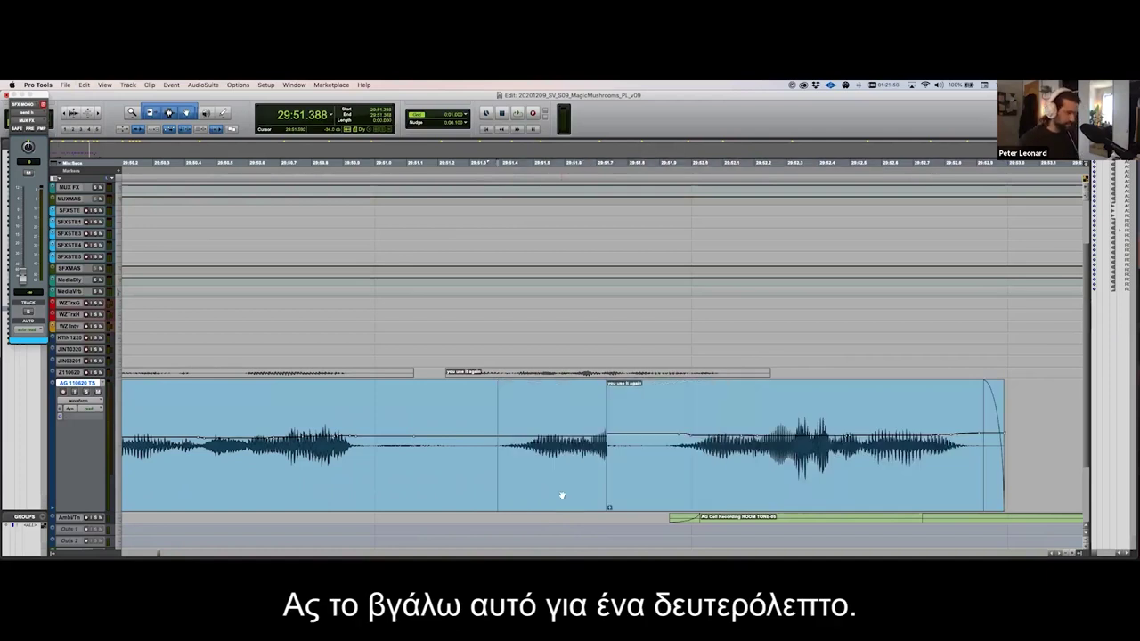
drag(610, 469, 540, 481)
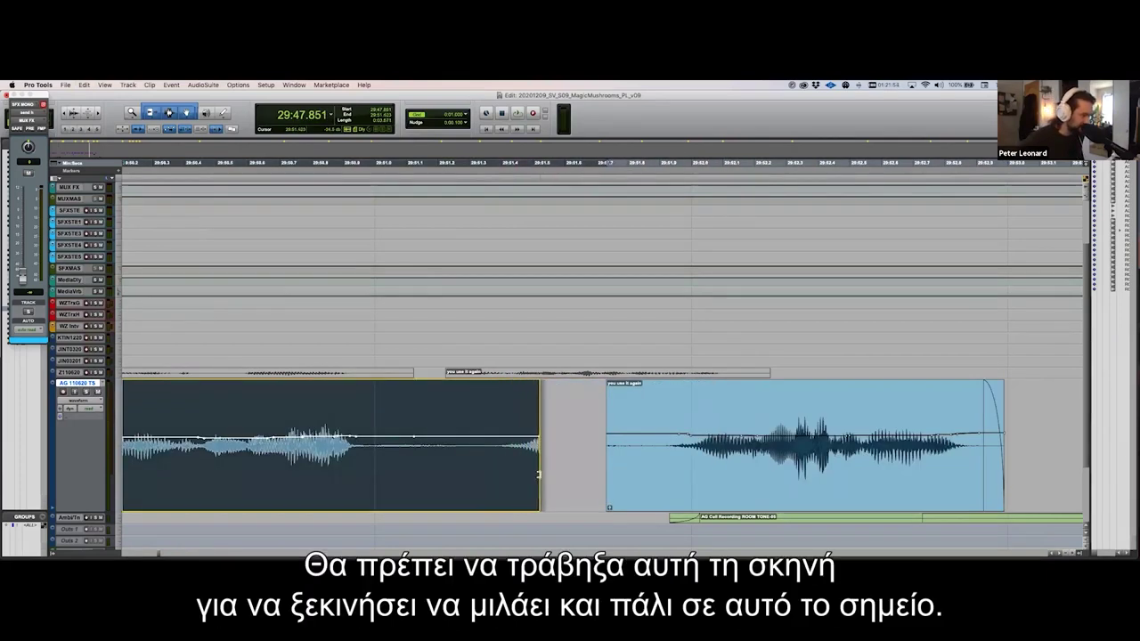
drag(497, 415, 537, 420)
click(630, 437)
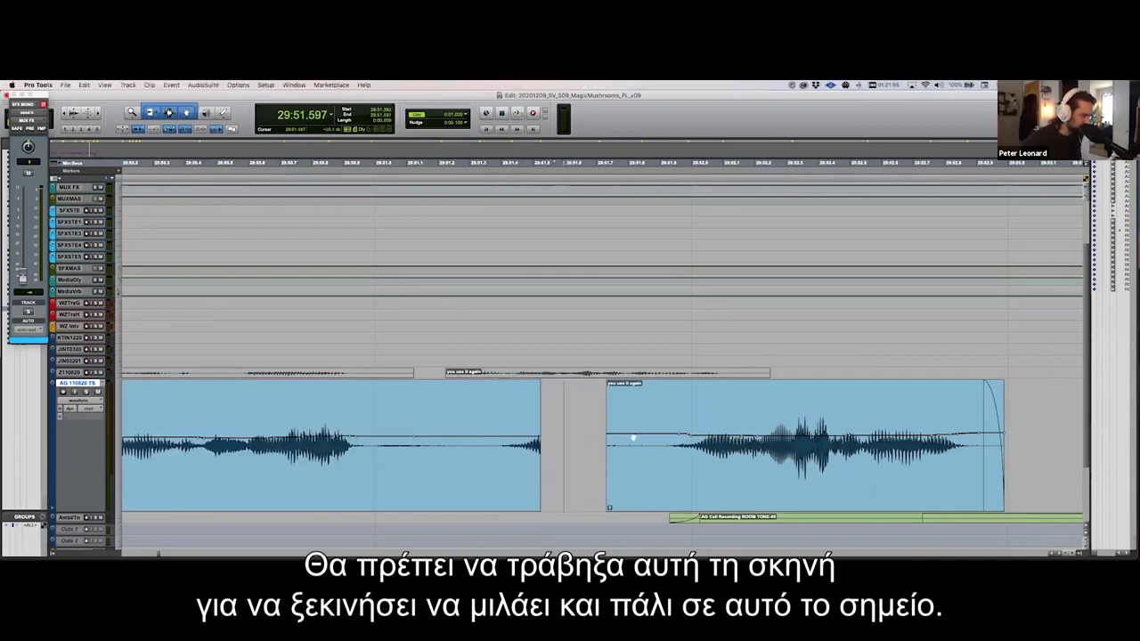
Step: Move the "you use it again" clip and everything after it earlier, aligning its start with the point where the preceding clip's speech resumes
click(704, 483)
drag(704, 483, 555, 481)
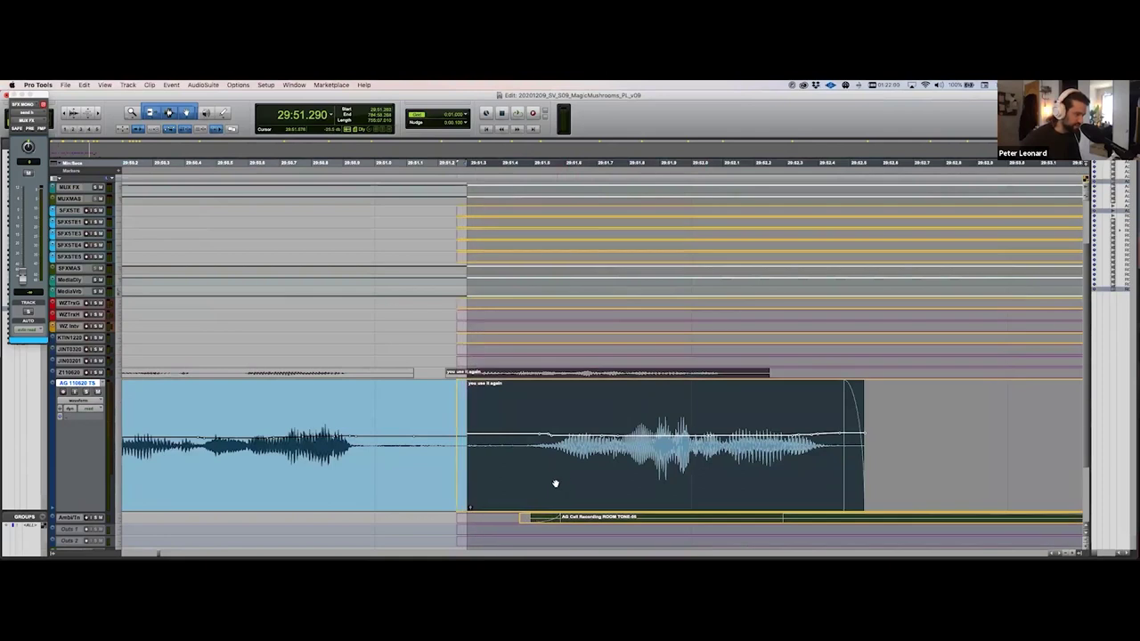
click(416, 400)
drag(451, 459, 495, 468)
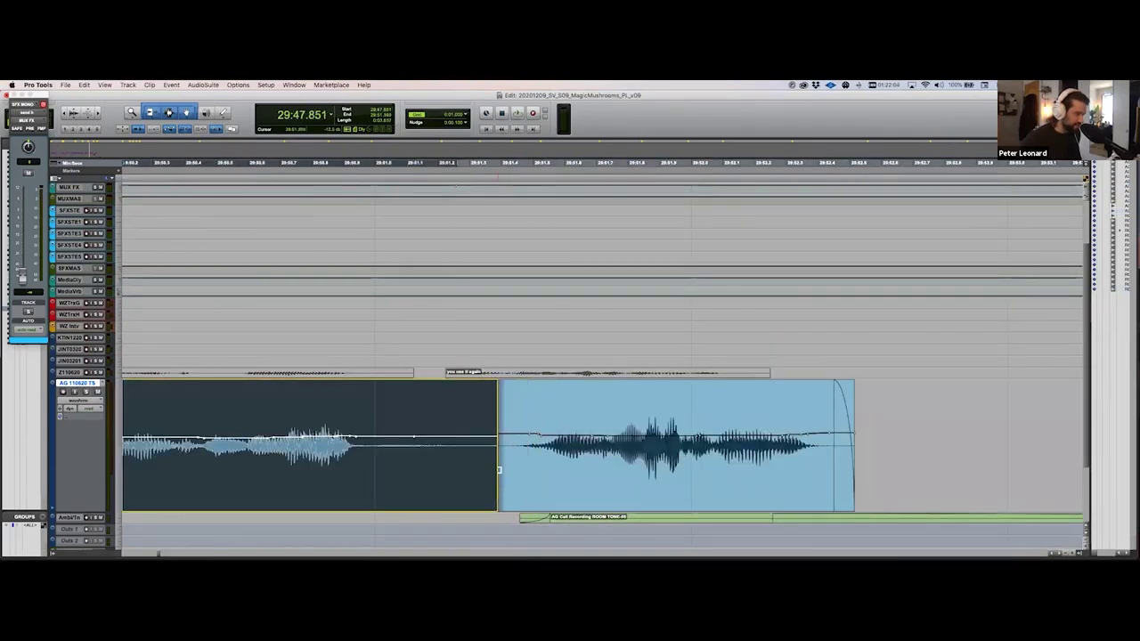
drag(524, 398, 496, 407)
Step: Play the new join between the preceding clip and "you use it again"
key(alt+3)
key(Return)
click(283, 392)
key(space)
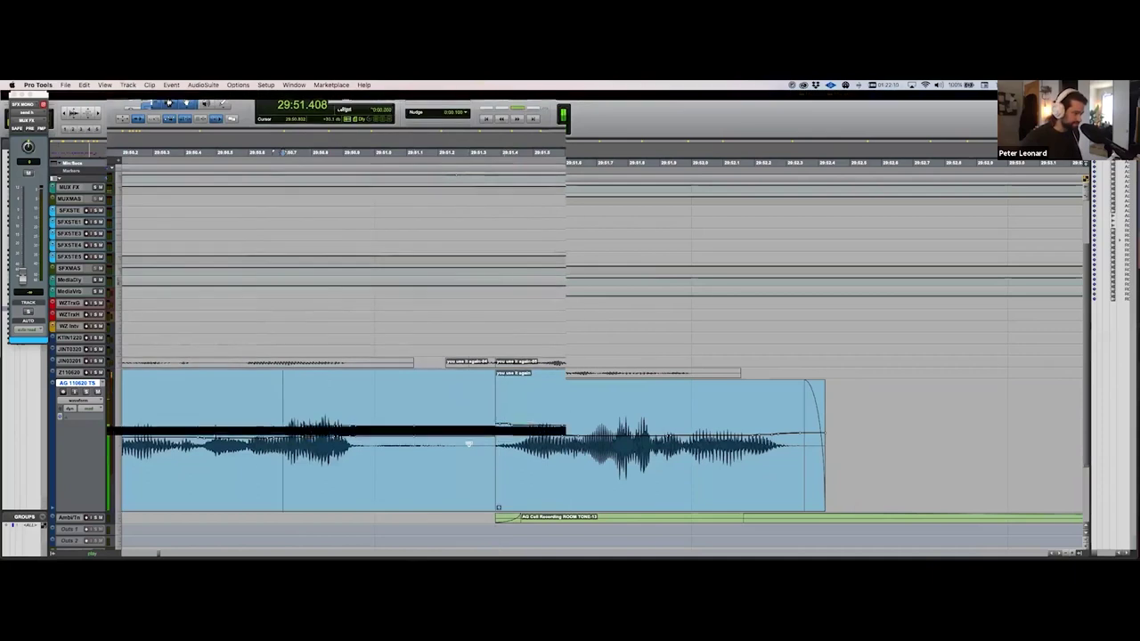
key(space)
Step: Crossfade the join at 29:51.369, and extend the start of the accidentally cut music clip back to 29:50.644
drag(491, 505, 499, 505)
scroll(435, 365, up, 2)
scroll(435, 365, up, 1)
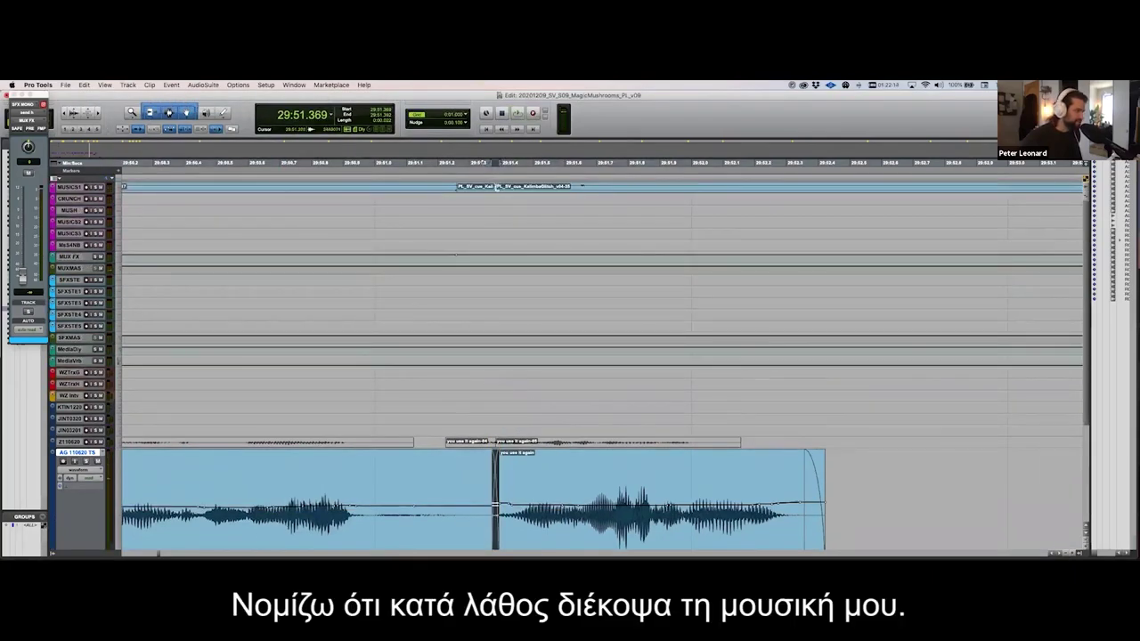
drag(270, 187, 258, 187)
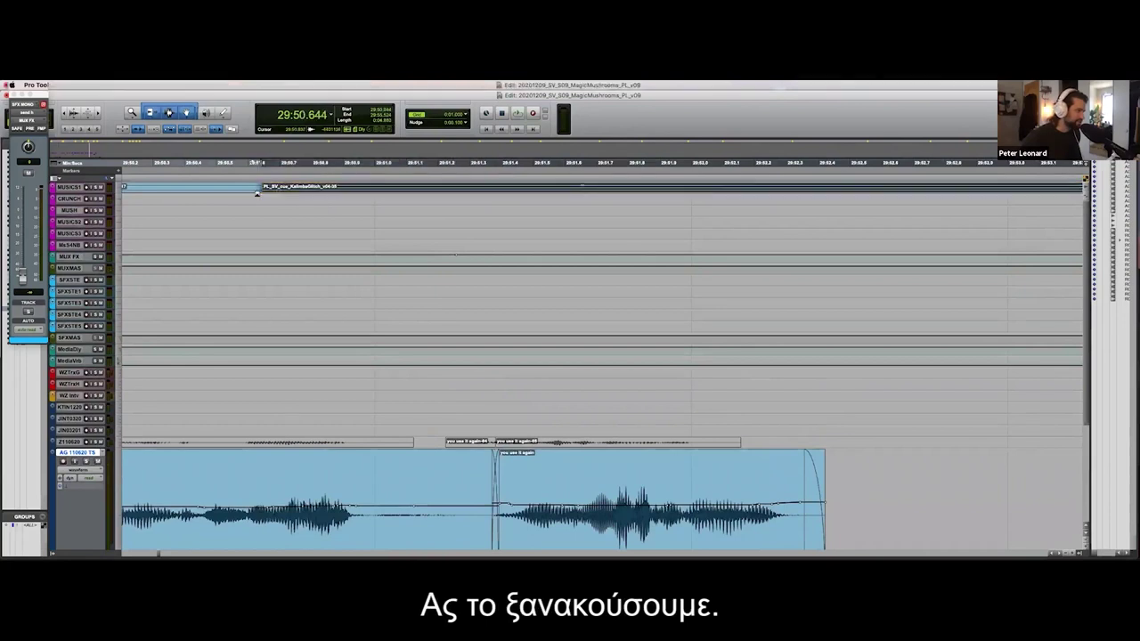
Step: Play the crossfaded "you use it again" join with the repaired music from 29:50.407
click(188, 192)
key(space)
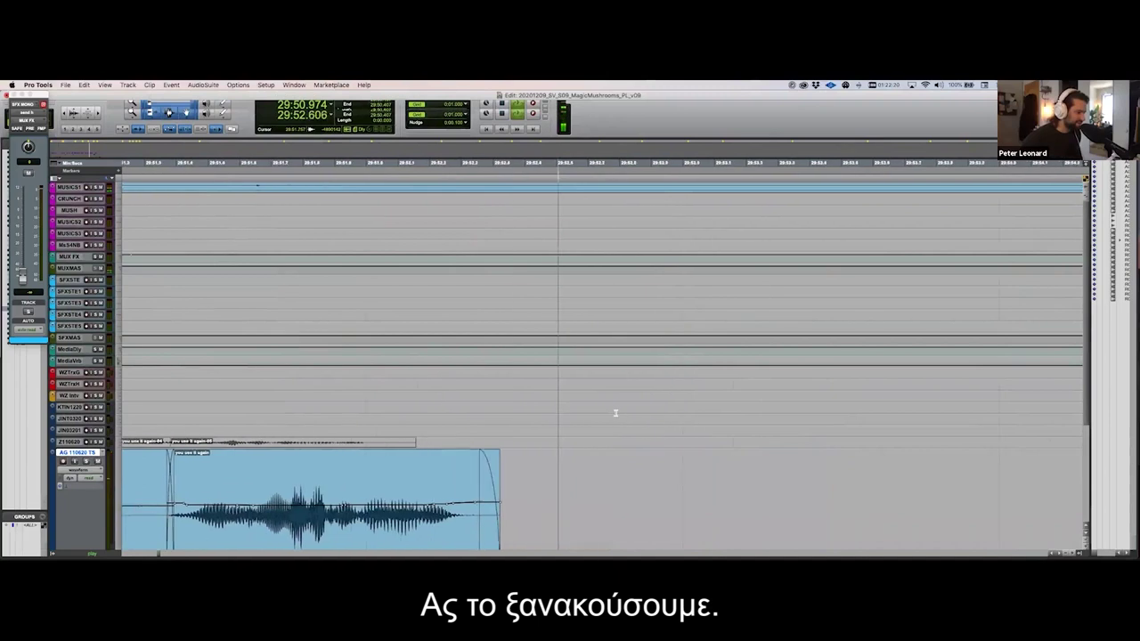
scroll(622, 448, down, 1)
key(space)
scroll(622, 448, down, 1)
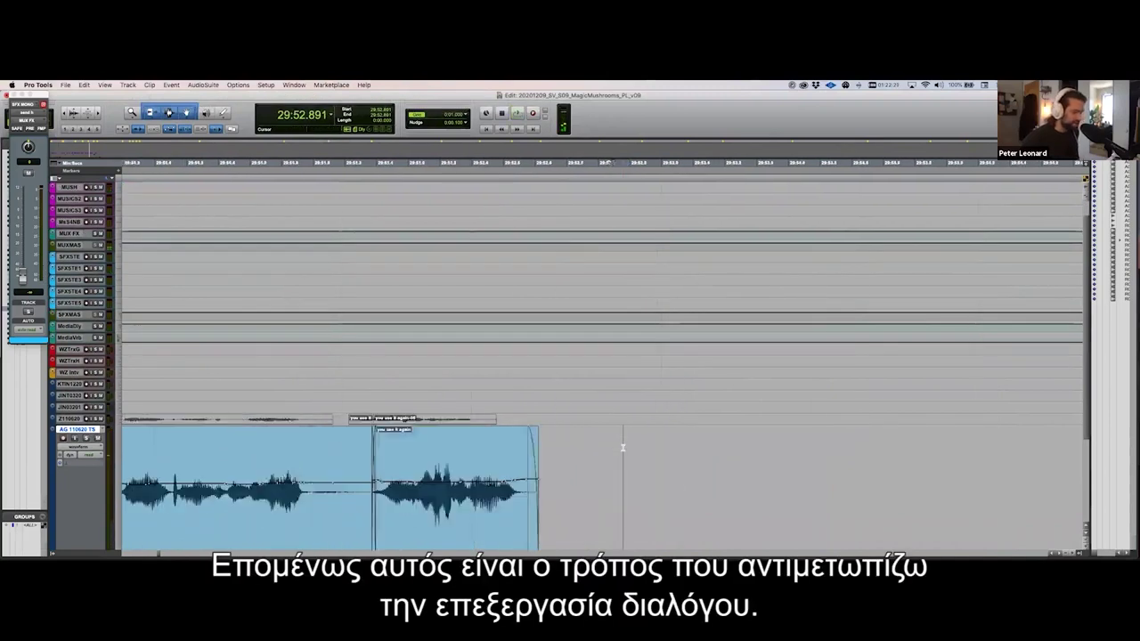
Step: Reduce the interview track's height, show the whole episode, and mark out its dialogue clips across the voice and ambience tracks back to 1:46.560
key(ctrl+Up)
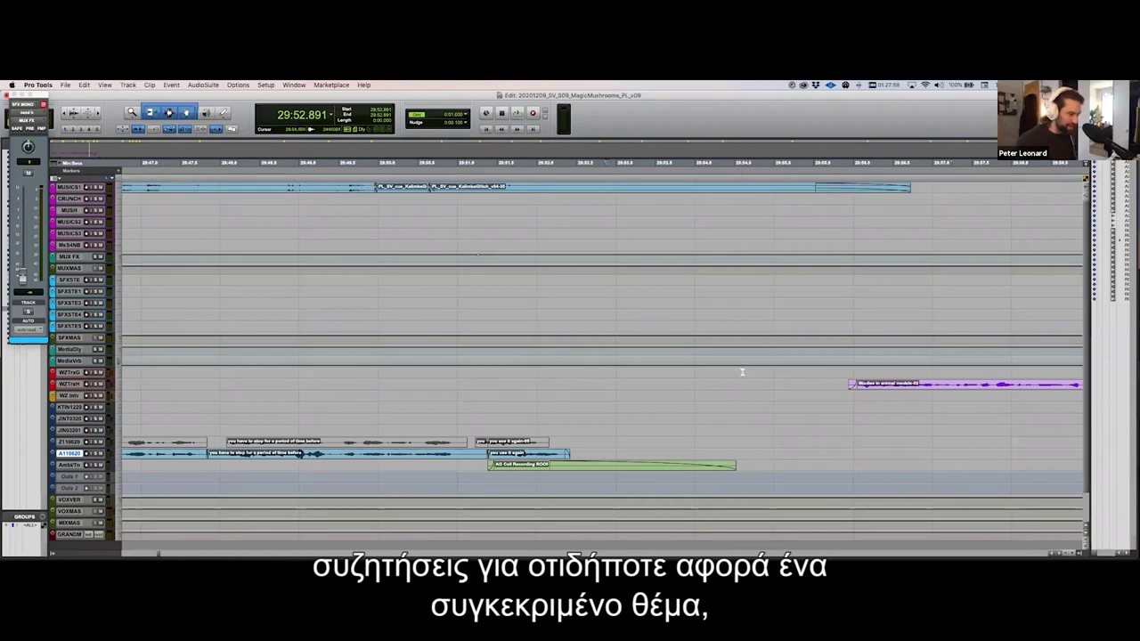
key(r)
key(r)
key(r)
key(r)
key(r)
key(r)
key(r)
key(r)
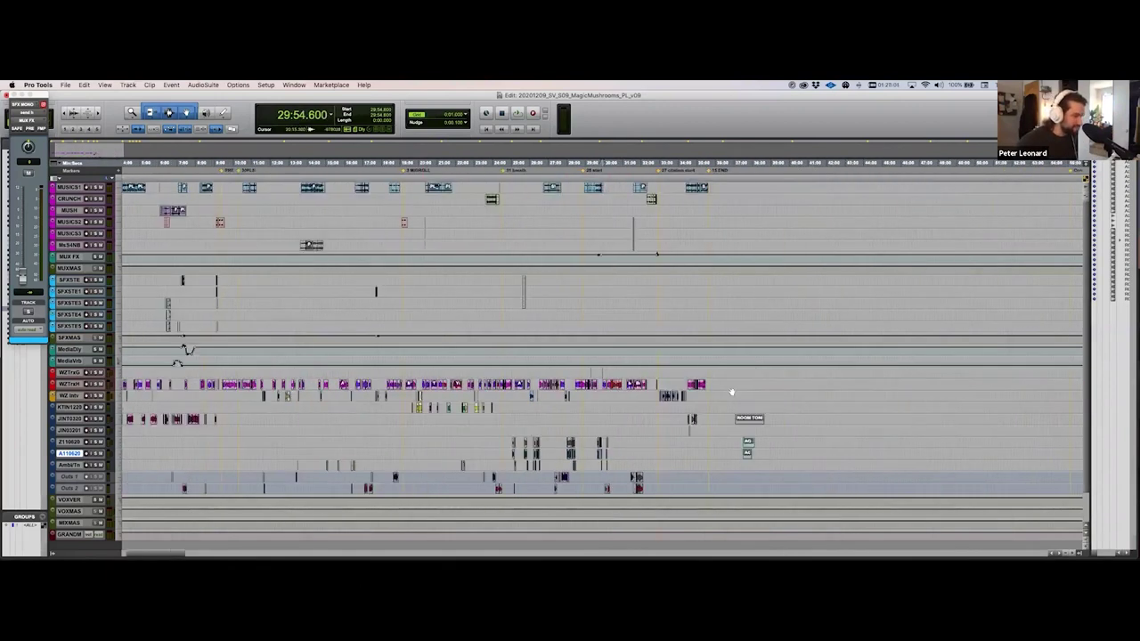
scroll(732, 392, left, 2)
drag(792, 383, 153, 462)
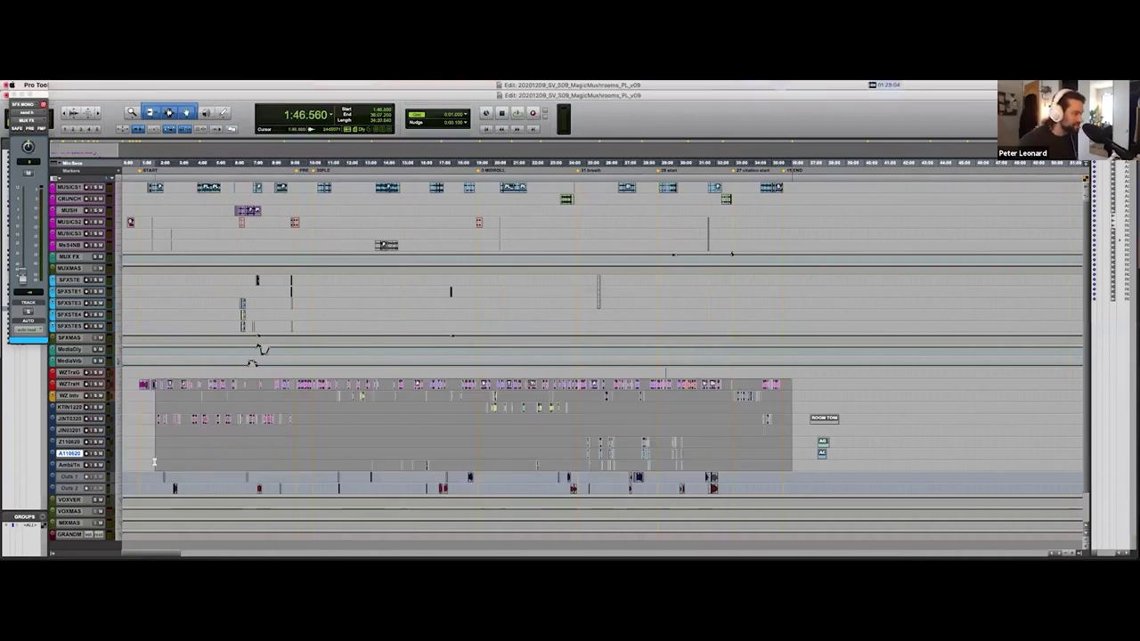
click(171, 443)
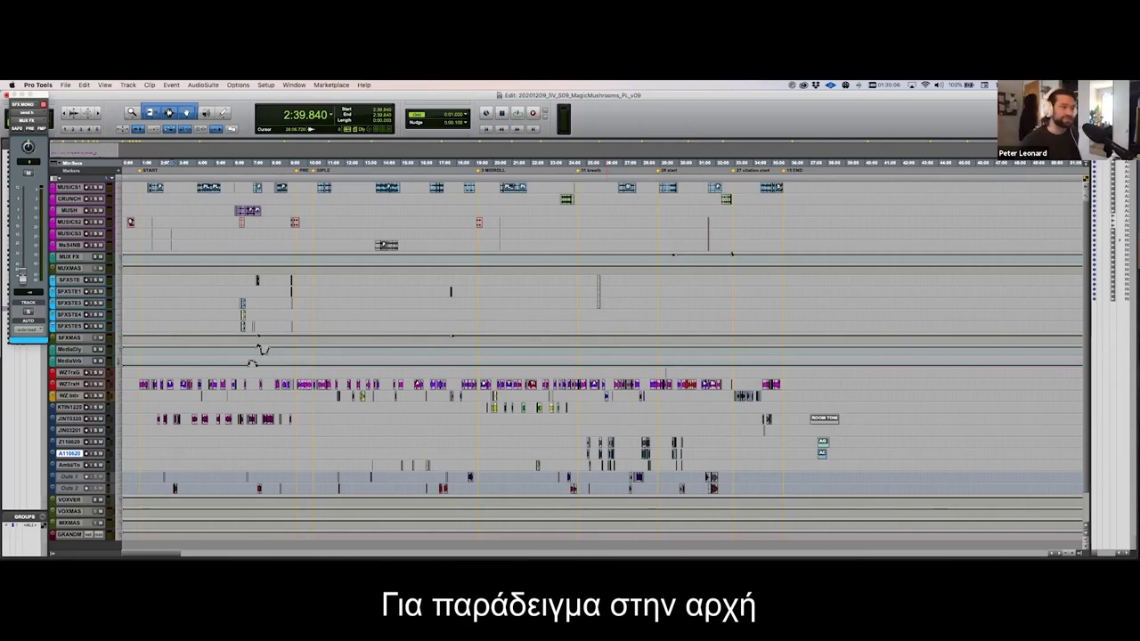
Step: Play the narration leading into the KalimbaGlitch music cue, starting from 28:43.320
click(657, 187)
key(super+bracketright)
key(super+bracketright)
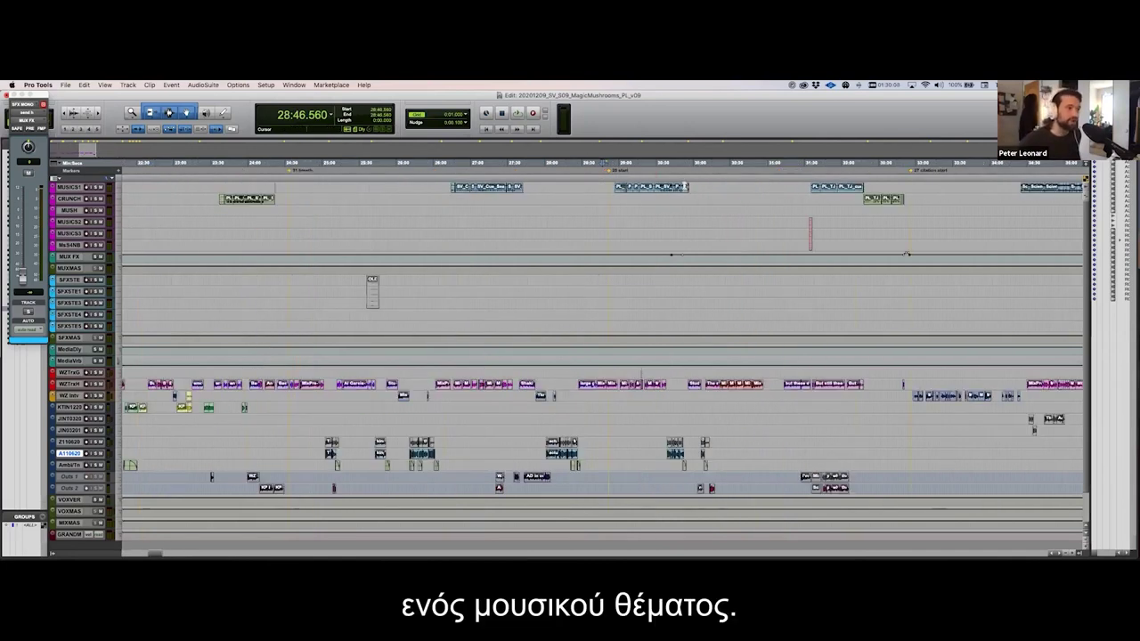
key(super+bracketright)
click(570, 186)
key(space)
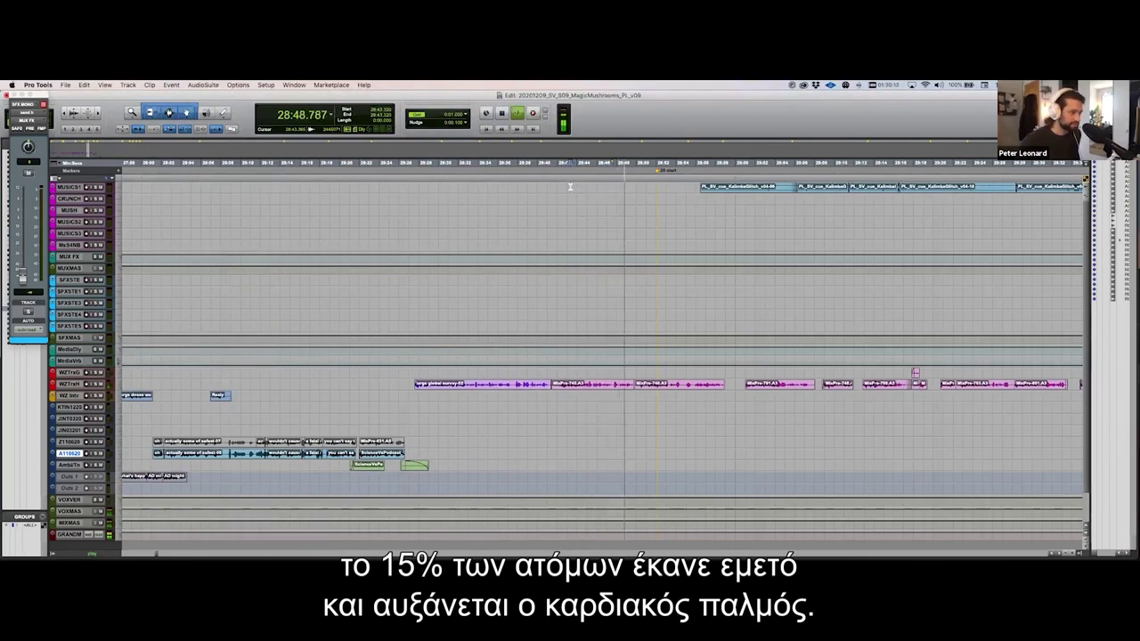
scroll(594, 187, right, 2)
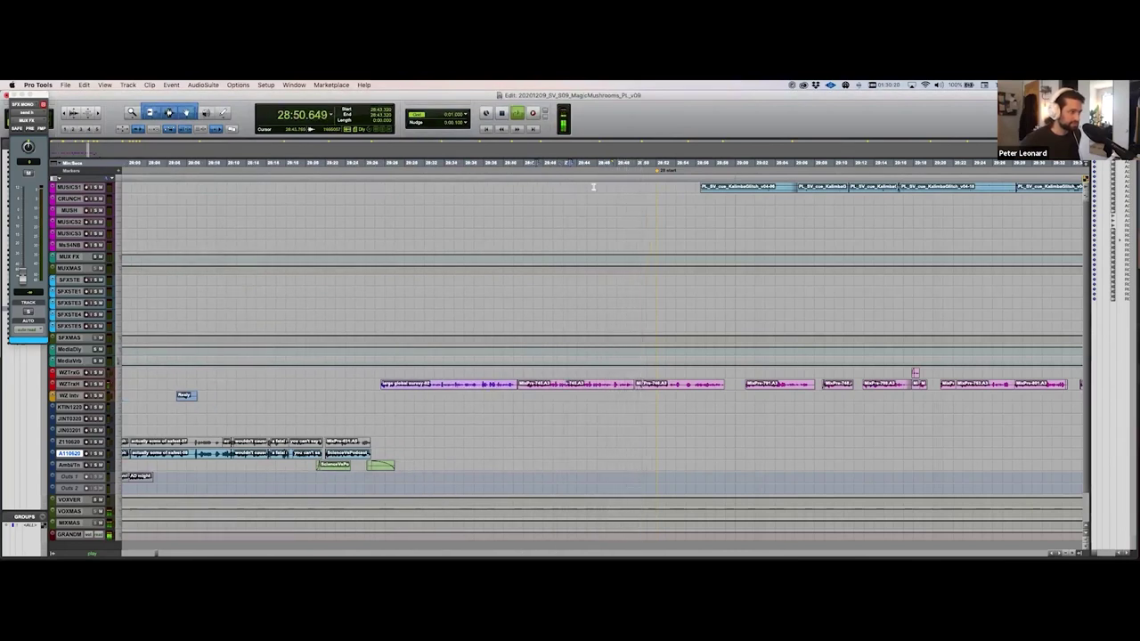
scroll(594, 186, right, 8)
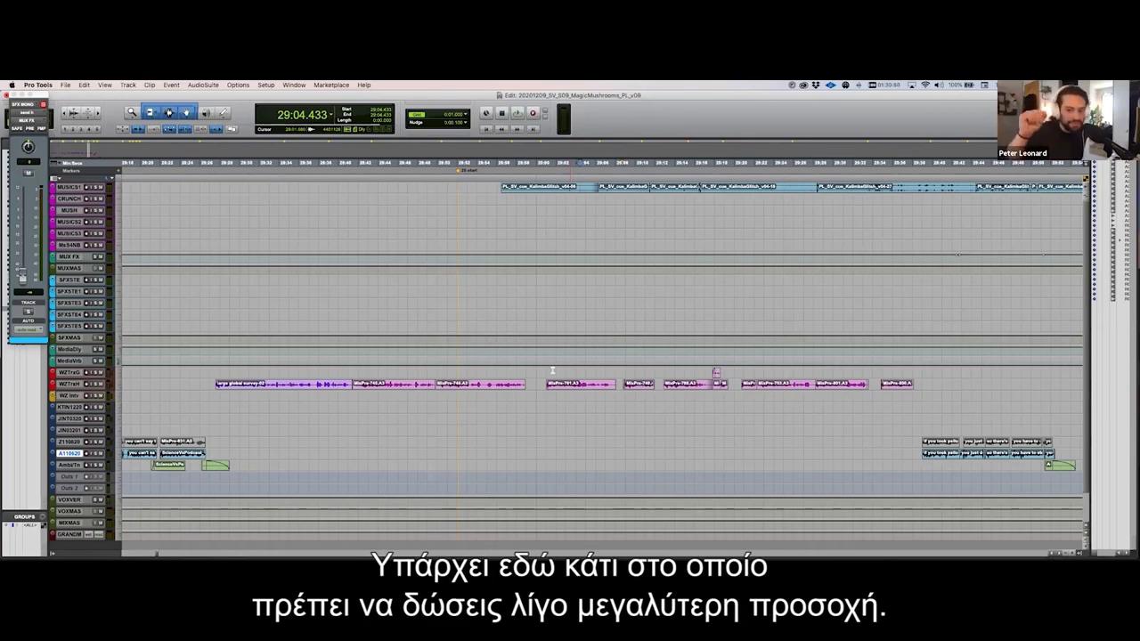
Step: Mark out the area where the music cue enters over the narration, and place the edit cursor at 28:53.490
click(495, 377)
drag(496, 190, 594, 443)
click(472, 394)
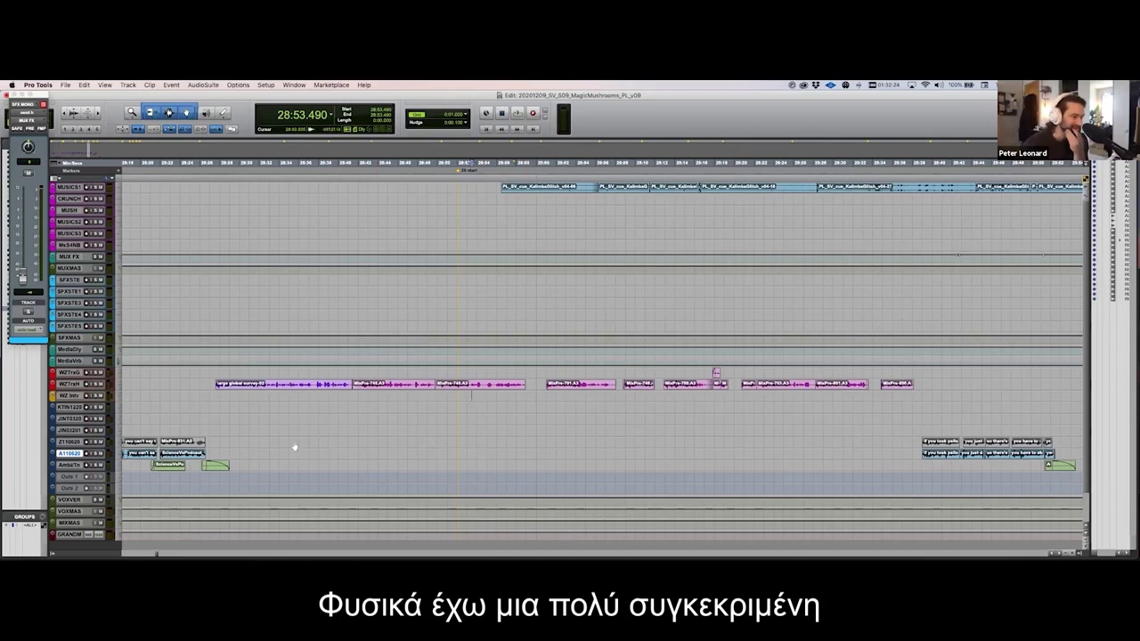
Step: Examine the voice tracks' insert chains in the Mix window, return to the Edit window, and place the edit cursor at 28:59.430
key(super+equal)
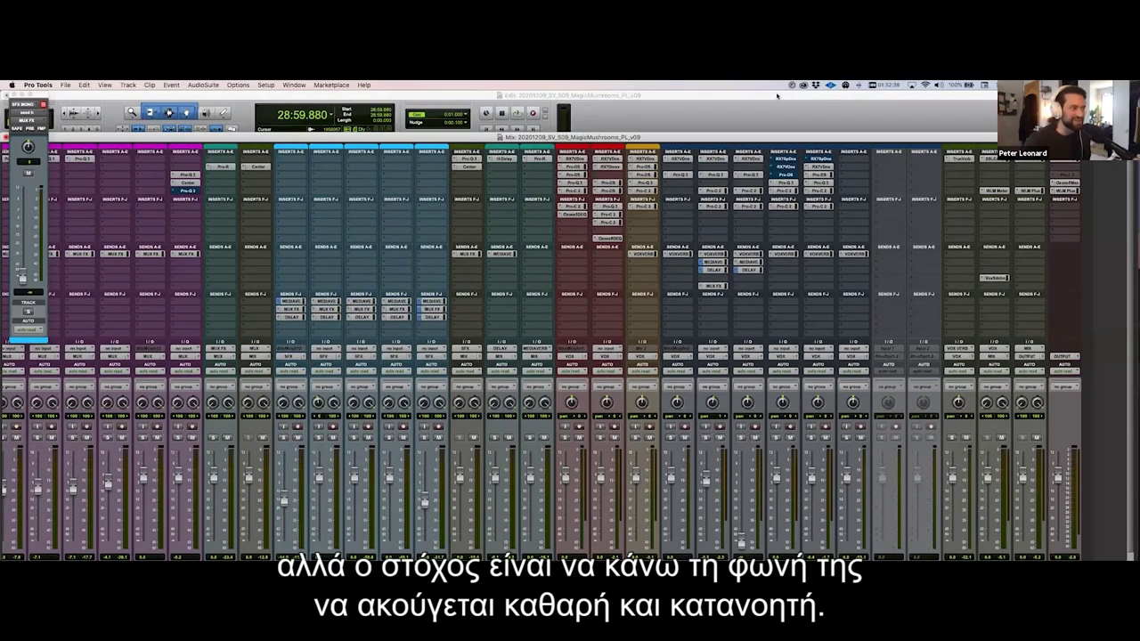
click(777, 95)
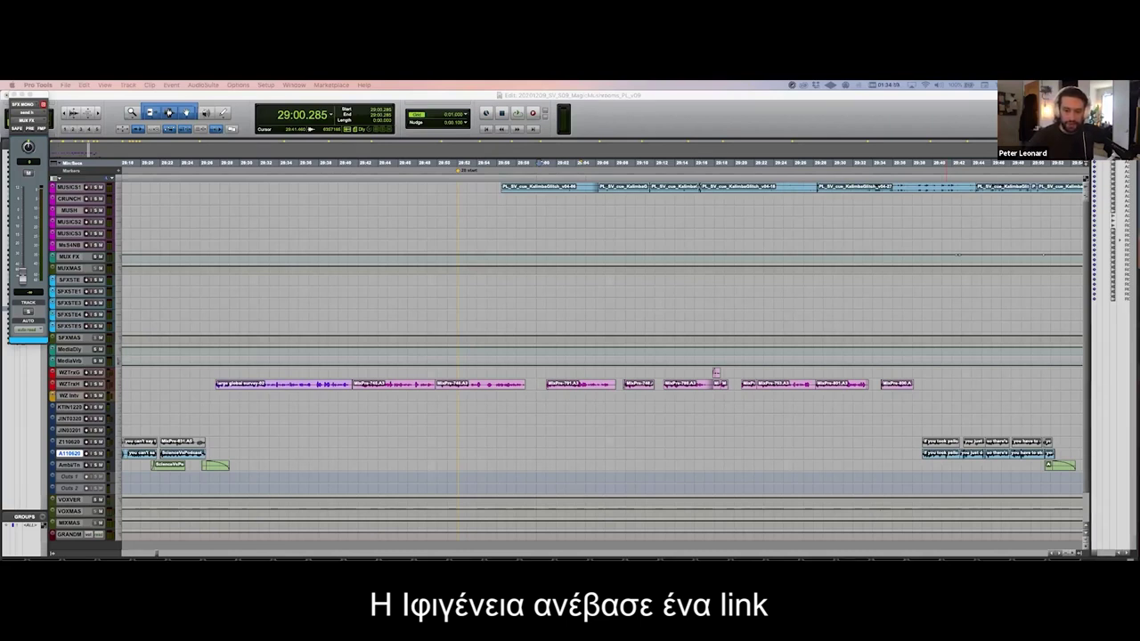
click(530, 199)
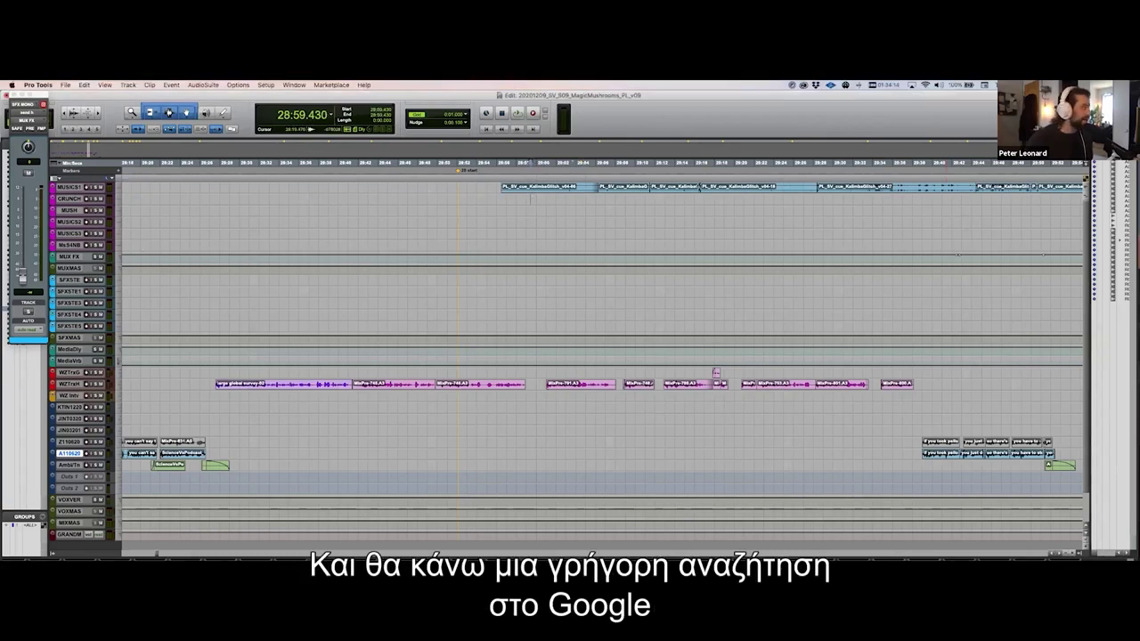